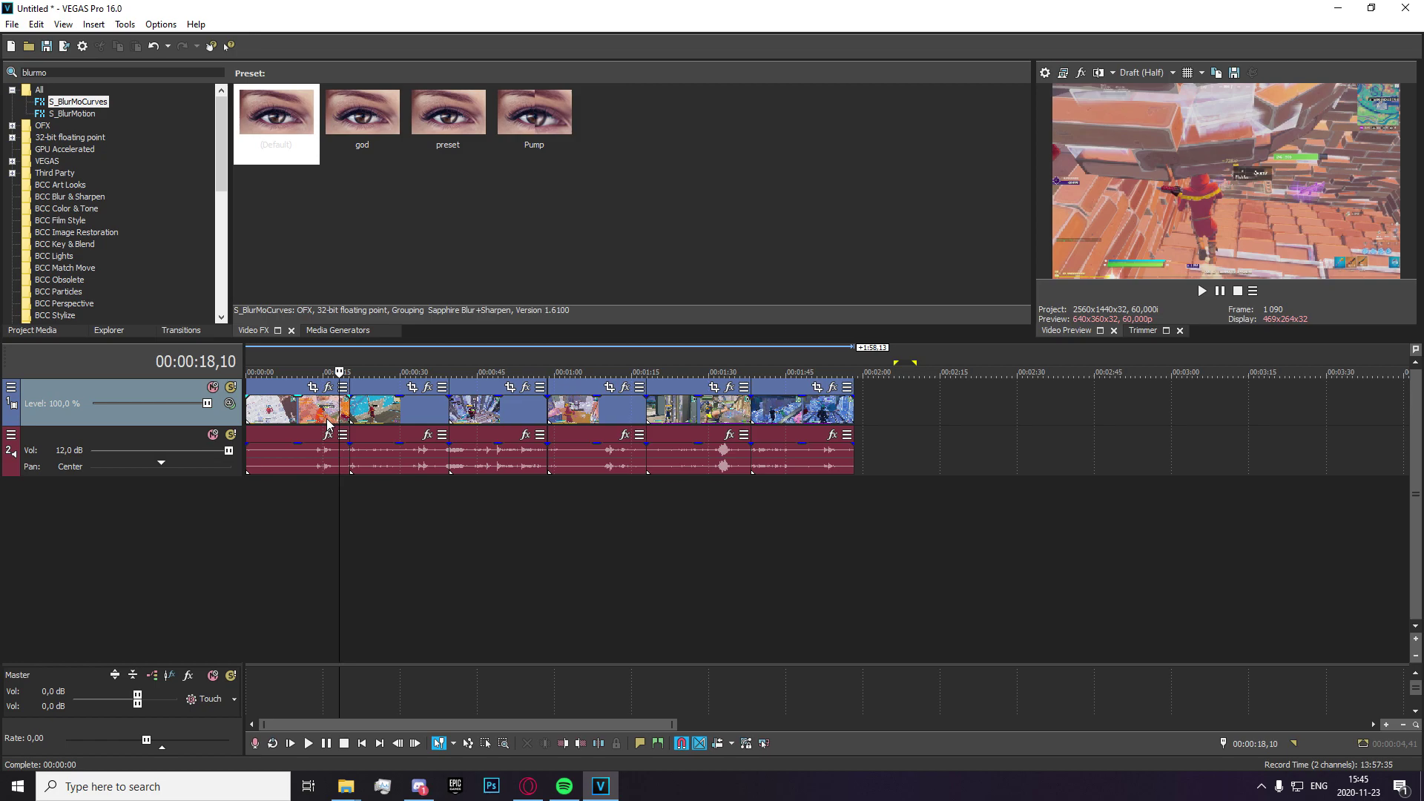
- Show the S_BlurMoCurves presets and select the god preset
scroll(343, 406, "up", 1)
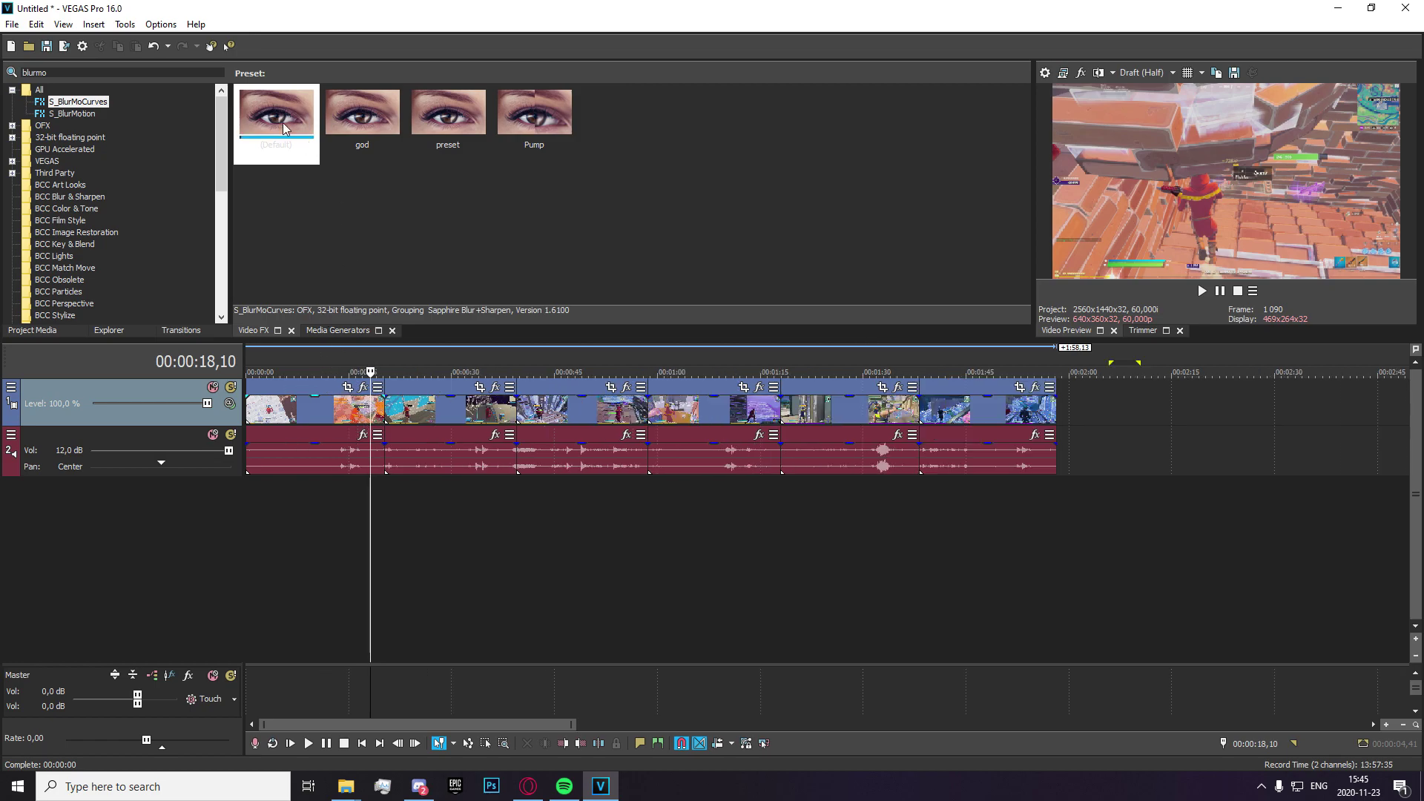
left_click(359, 160)
left_click_drag(361, 420, 361, 421)
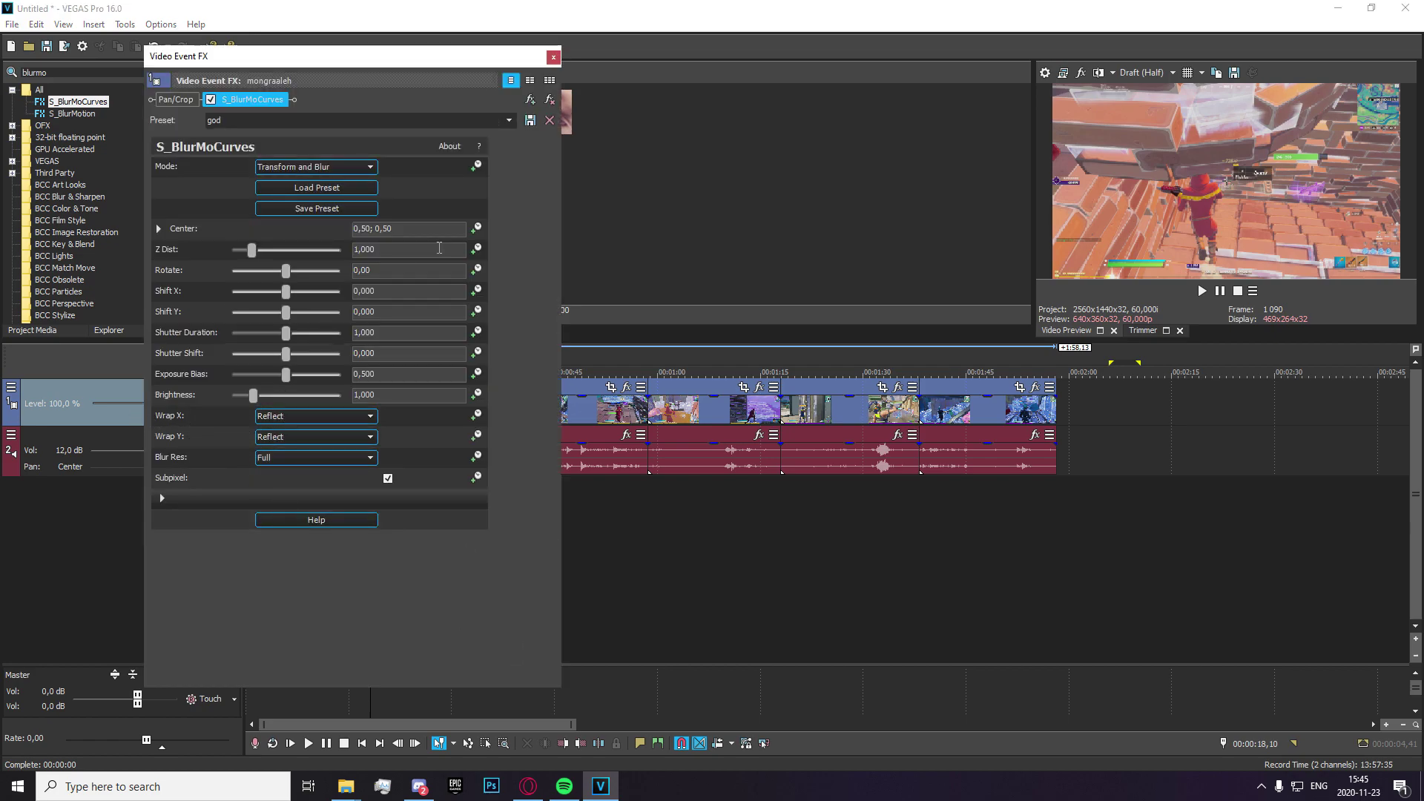
left_click(550, 100)
left_click(553, 58)
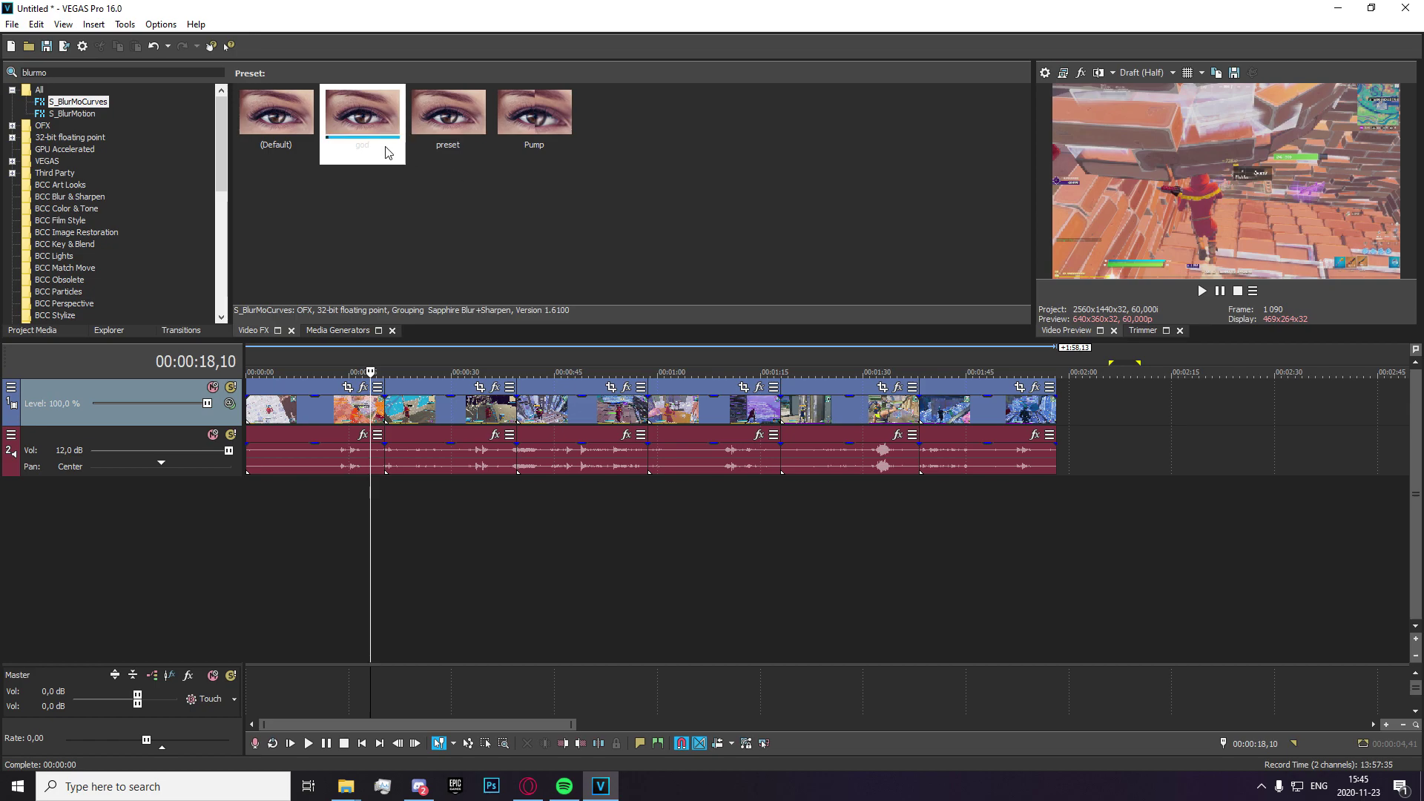
left_click_drag(388, 149, 375, 421)
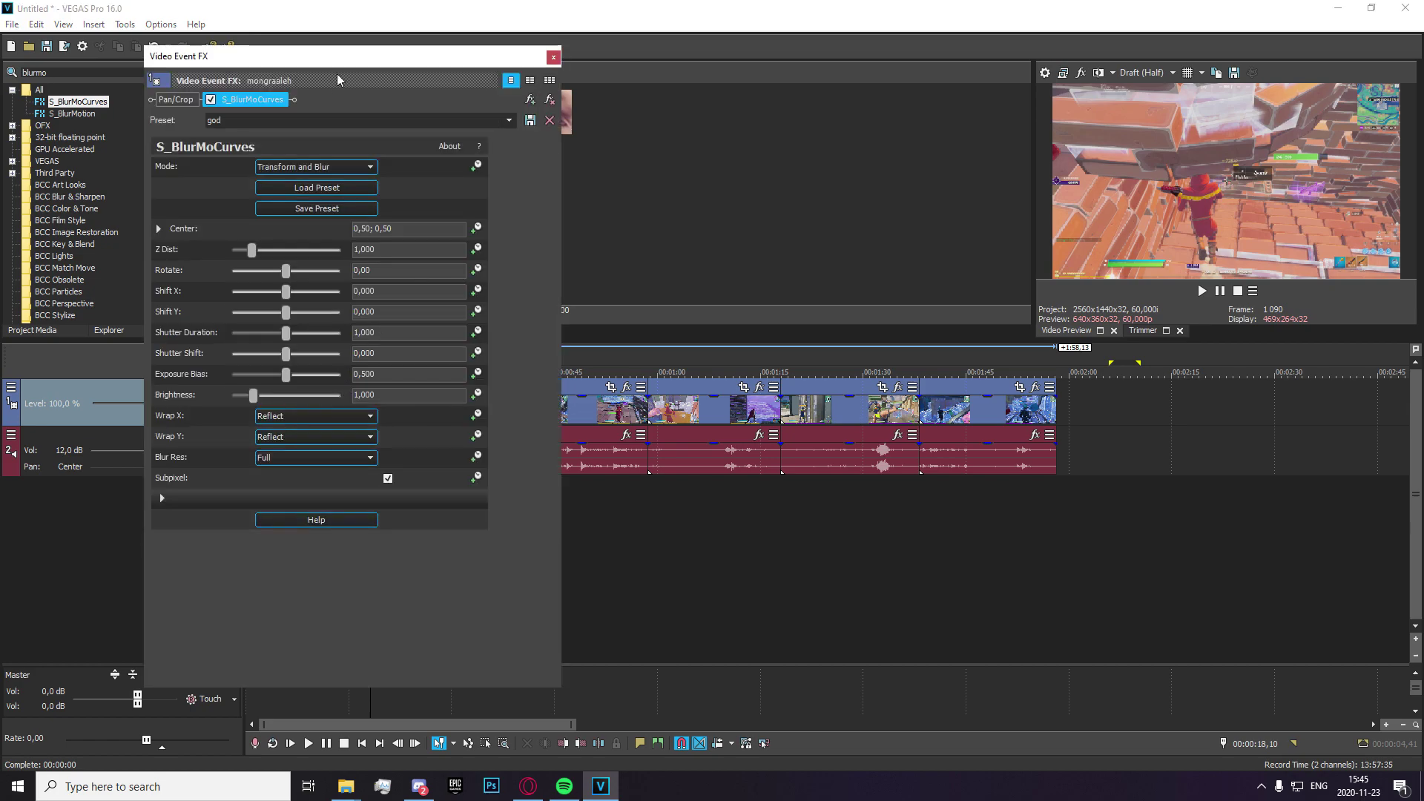
- Move the effect settings aside, select the clip and place the playhead near its end
left_click_drag(337, 57, 795, 114)
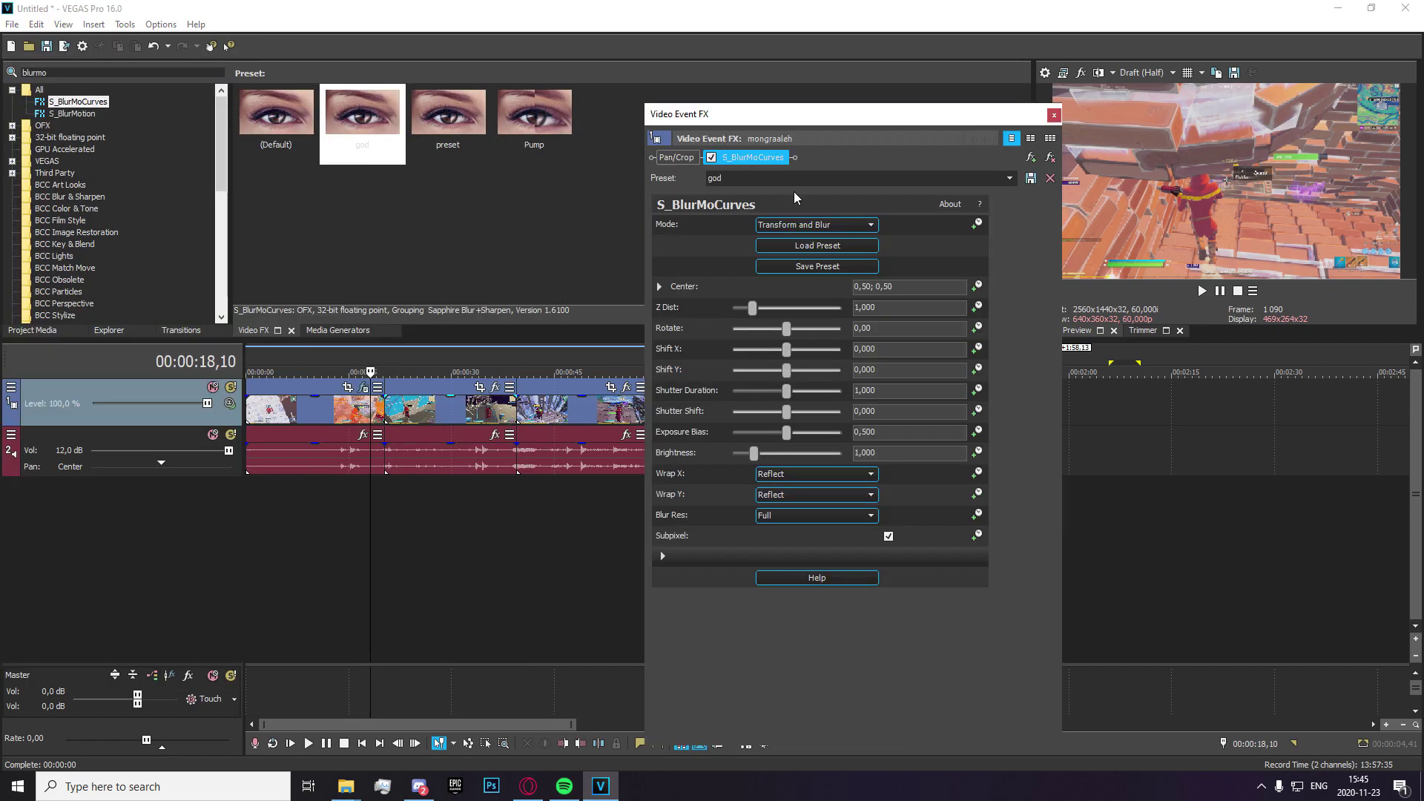
left_click(382, 406)
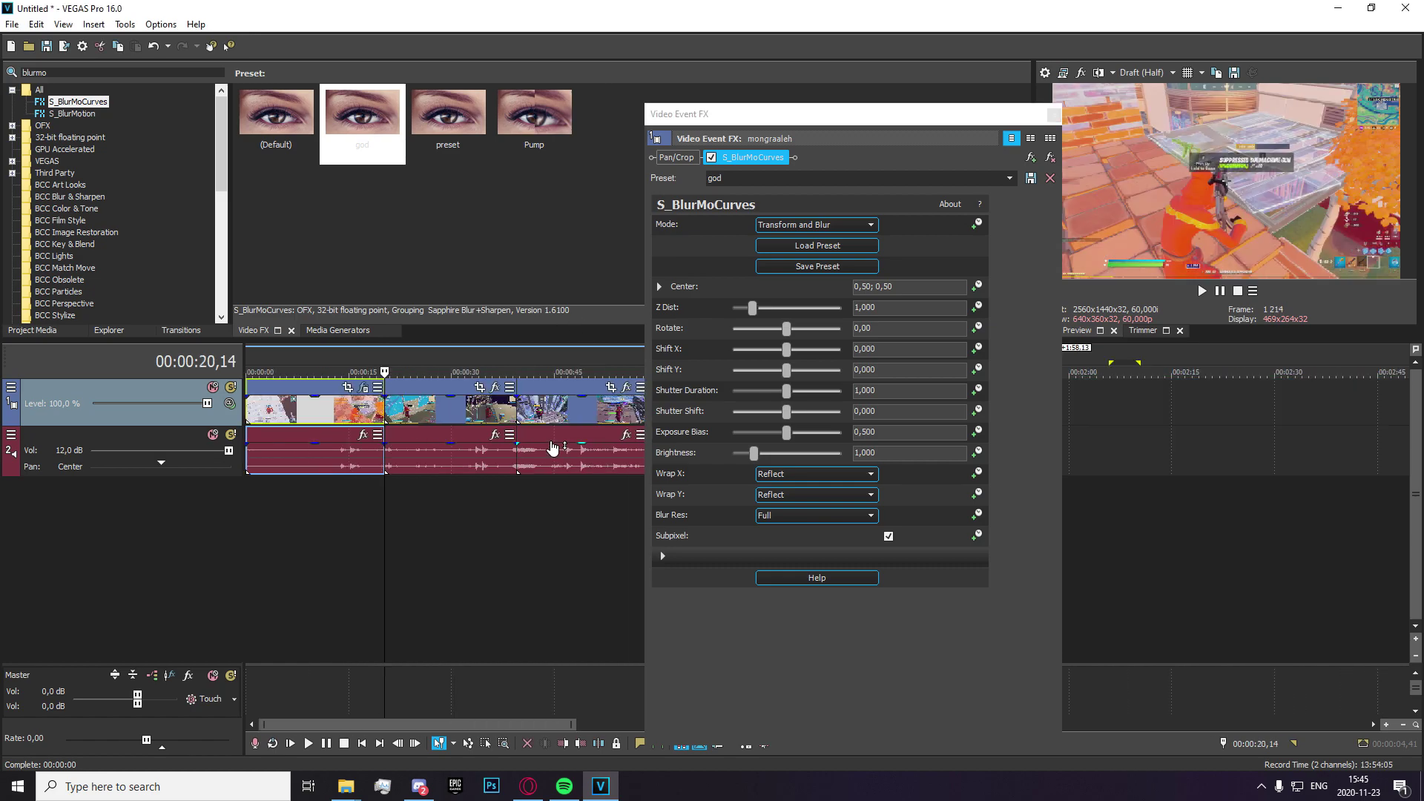
key("Left")
key("Left")
key("Left")
key("Left")
key("Left")
key("Left")
key("Left")
key("Left")
key("Left")
key("Left")
key("Left")
key("Left")
key("Left")
key("Left")
key("Left")
key("Left")
key("Left")
key("Left")
key("Left")
key("Left")
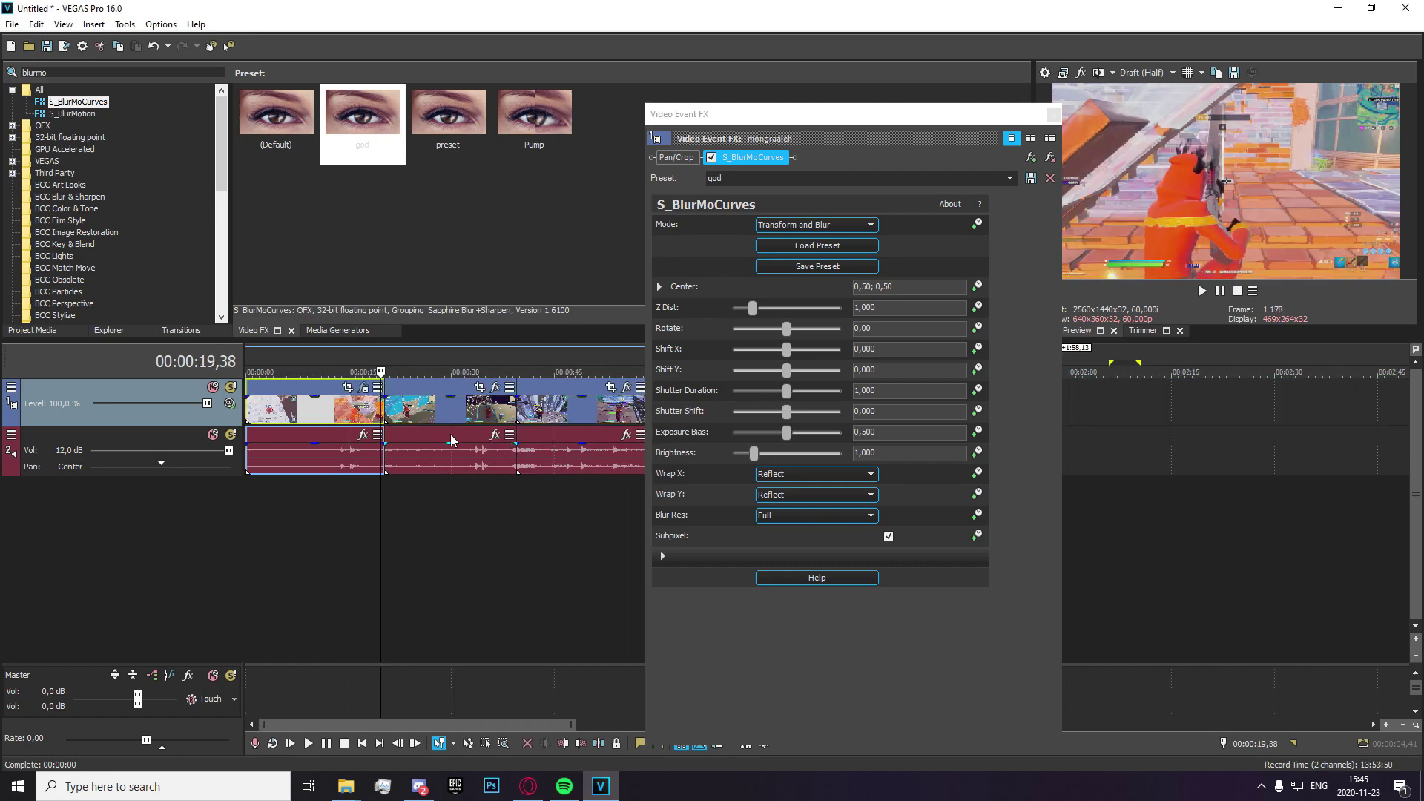
left_click(382, 414)
scroll(528, 447, "up", 2)
left_click(471, 483)
scroll(475, 488, "up", 5)
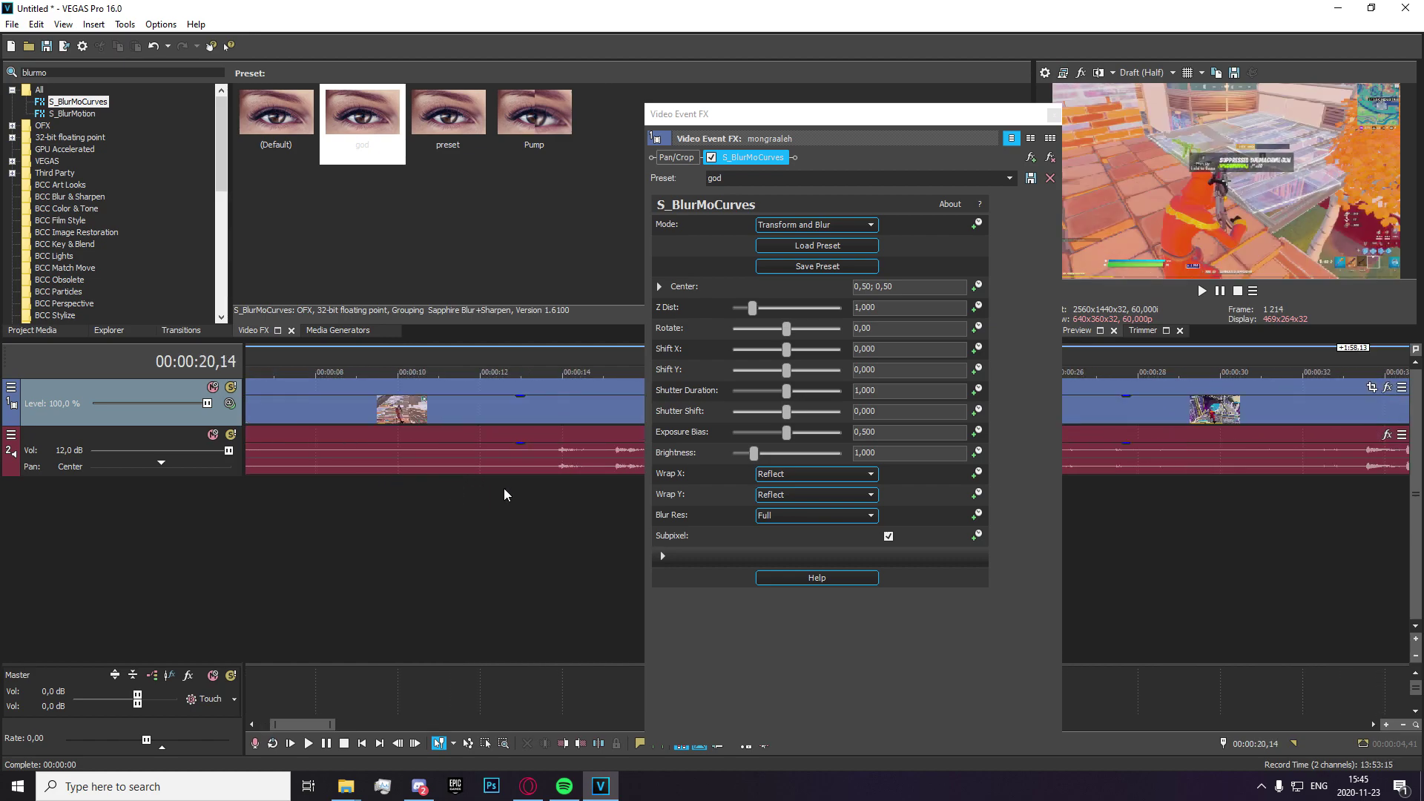
- Zoom in on the clip's end and step back six frames to 00:00:20,09
left_click_drag(725, 113, 80, 112)
left_click(817, 416)
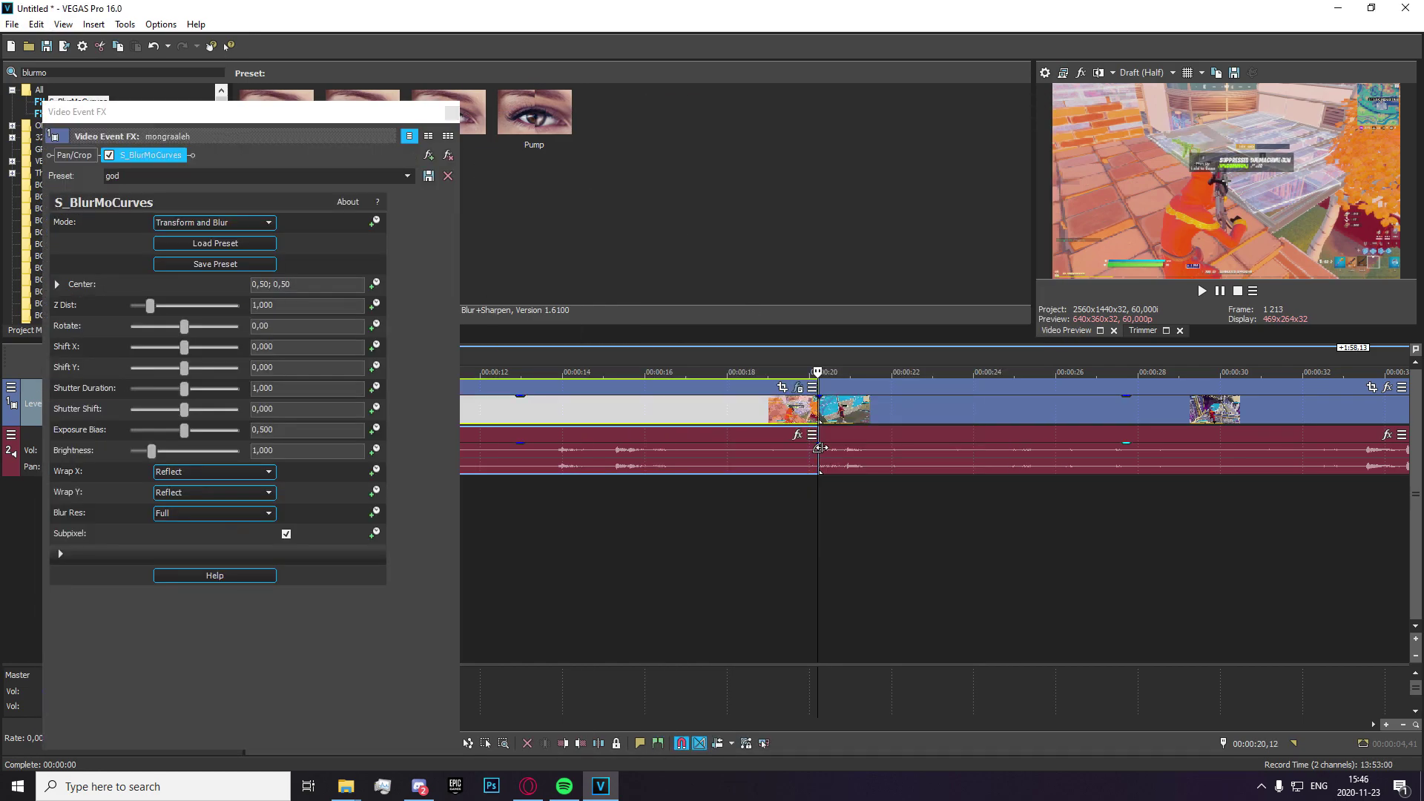
key("Left")
key("Left")
key("Left")
key("Left")
key("Left")
key("Left")
scroll(845, 451, "up", 6)
scroll(844, 452, "up", 3)
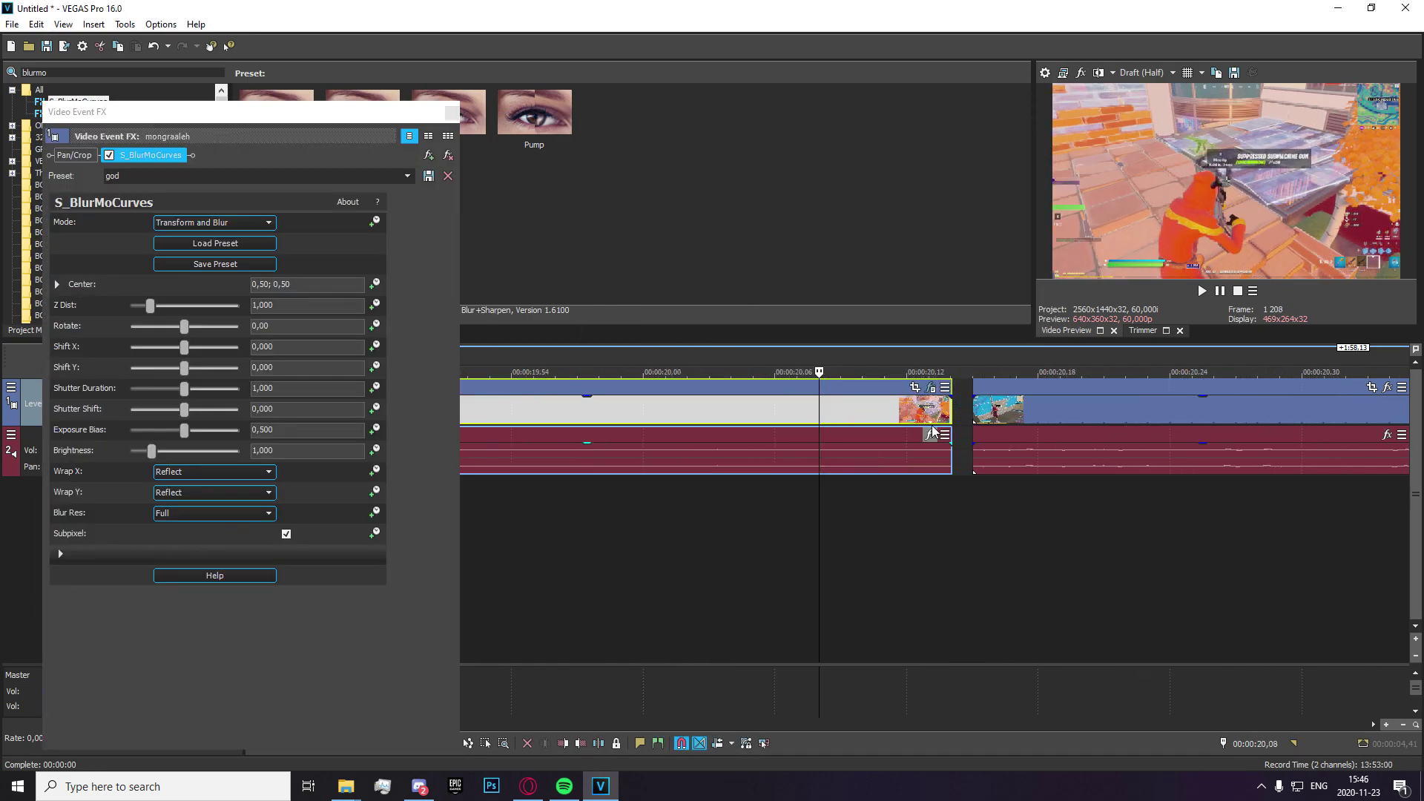
left_click(972, 406)
key("Left")
key("Left")
key("Left")
key("Left")
key("Left")
key("Left")
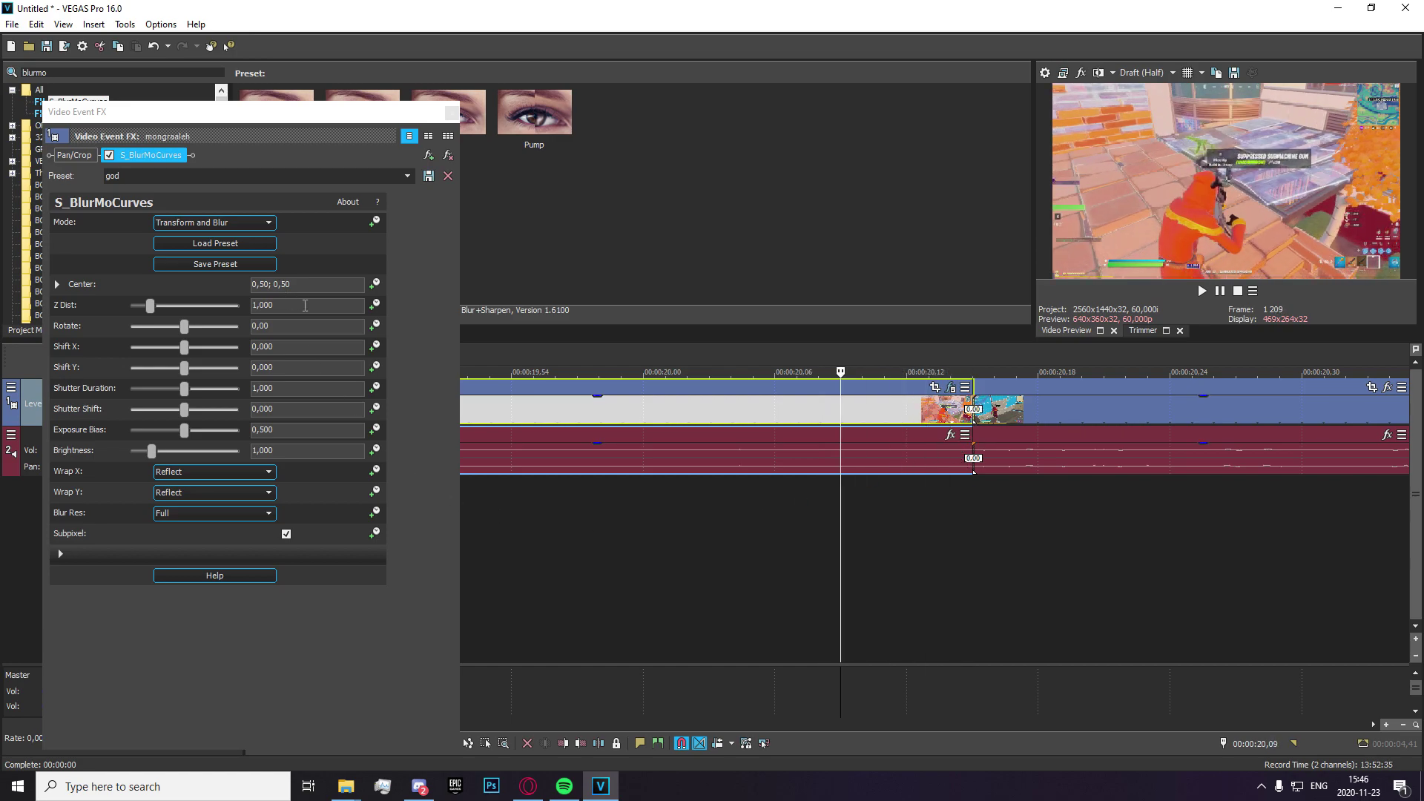
- Keyframe Z Dist at the current frame and set it to 0,500 at the clip's last frame
left_click(375, 304)
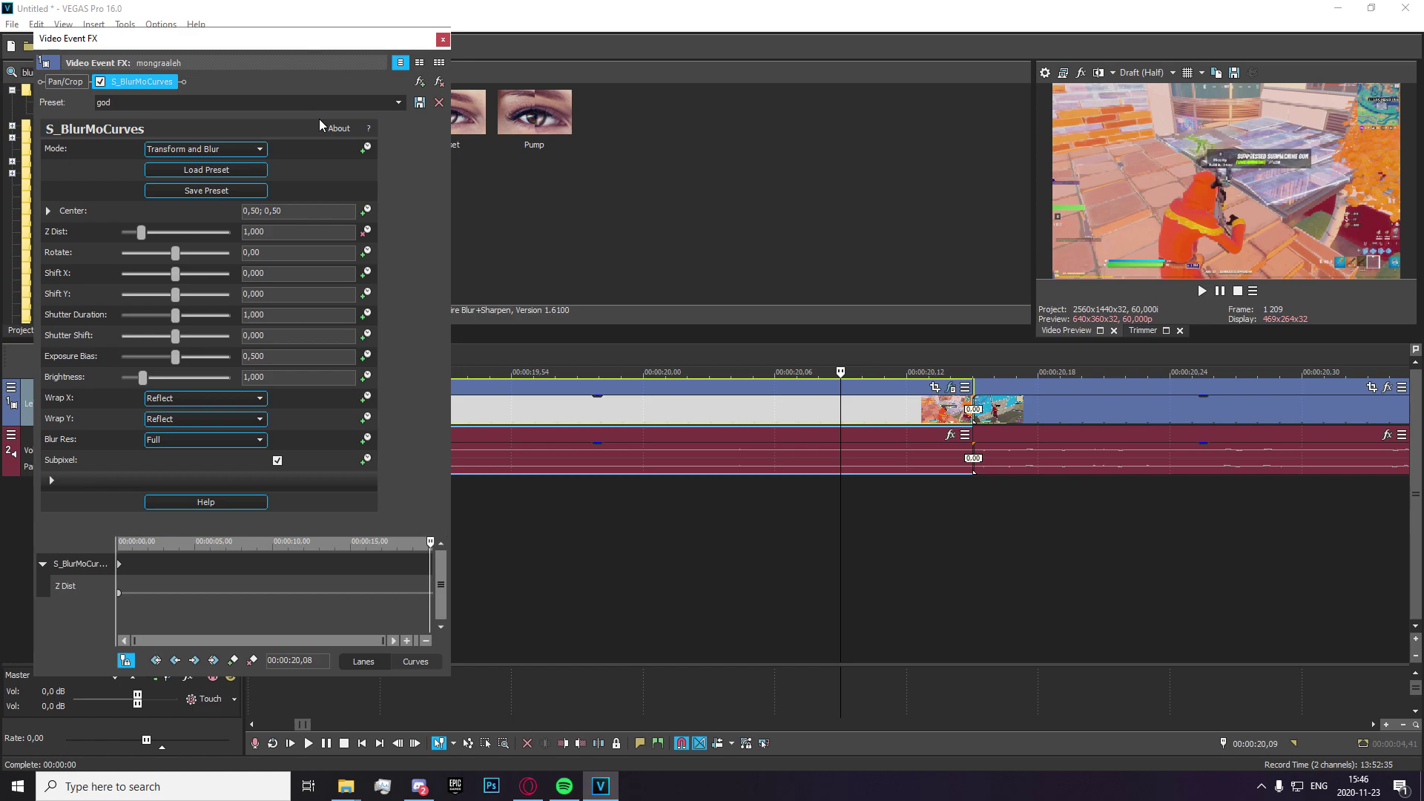
left_click(232, 660)
left_click(429, 545)
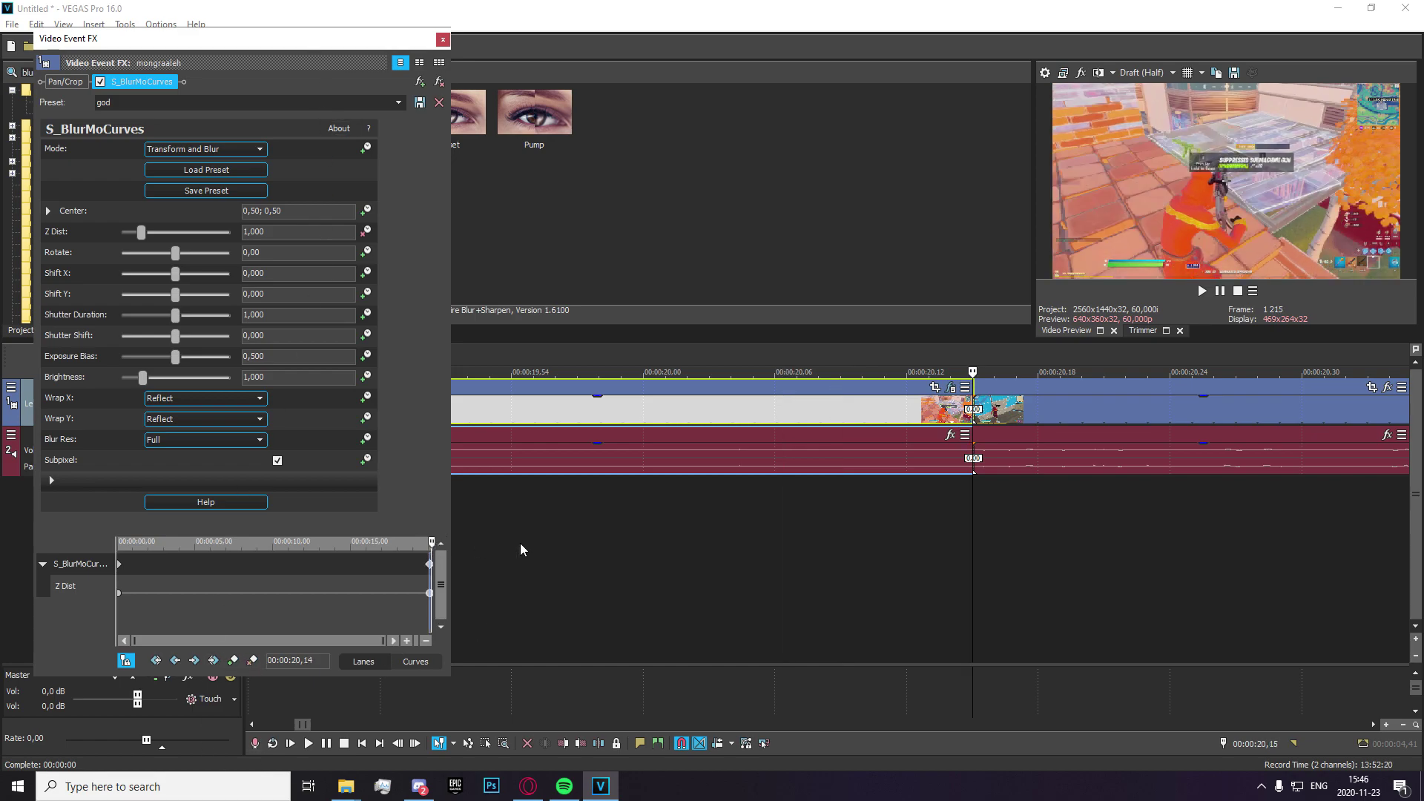
left_click(74, 586)
type("0,5")
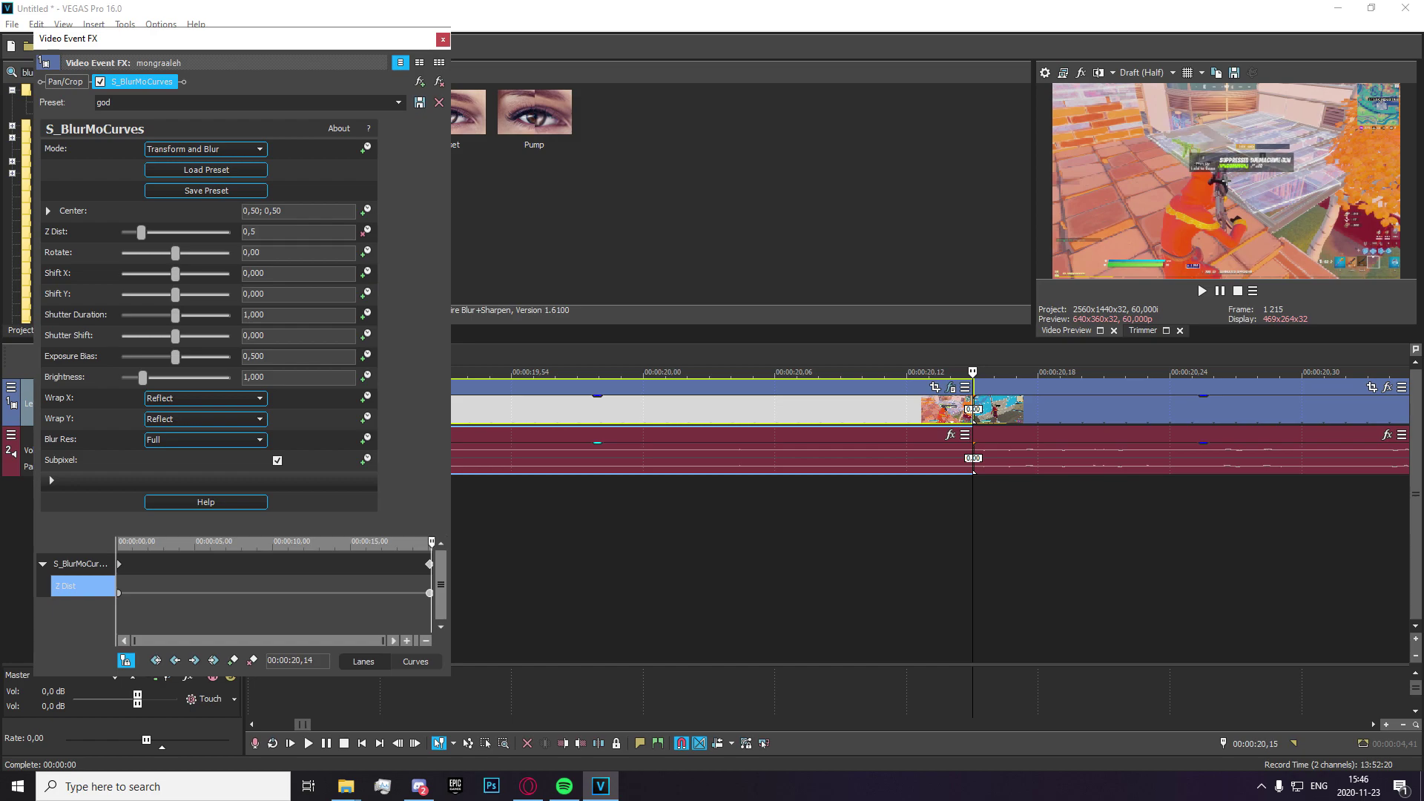
key("Return")
- Make the Z Dist end keyframe a Sharp Fade and close the effect settings
scroll(401, 596, "up", 3)
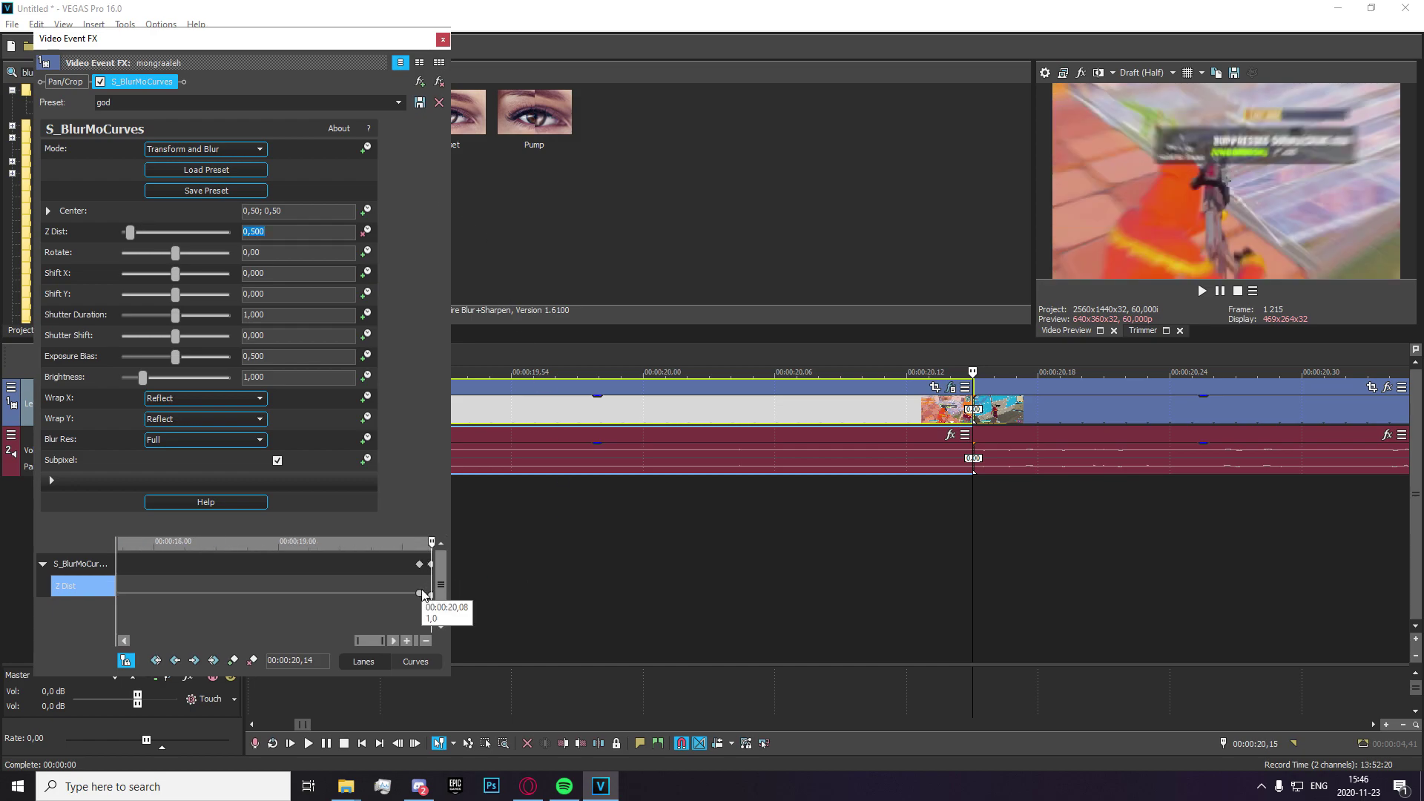
right_click(382, 593)
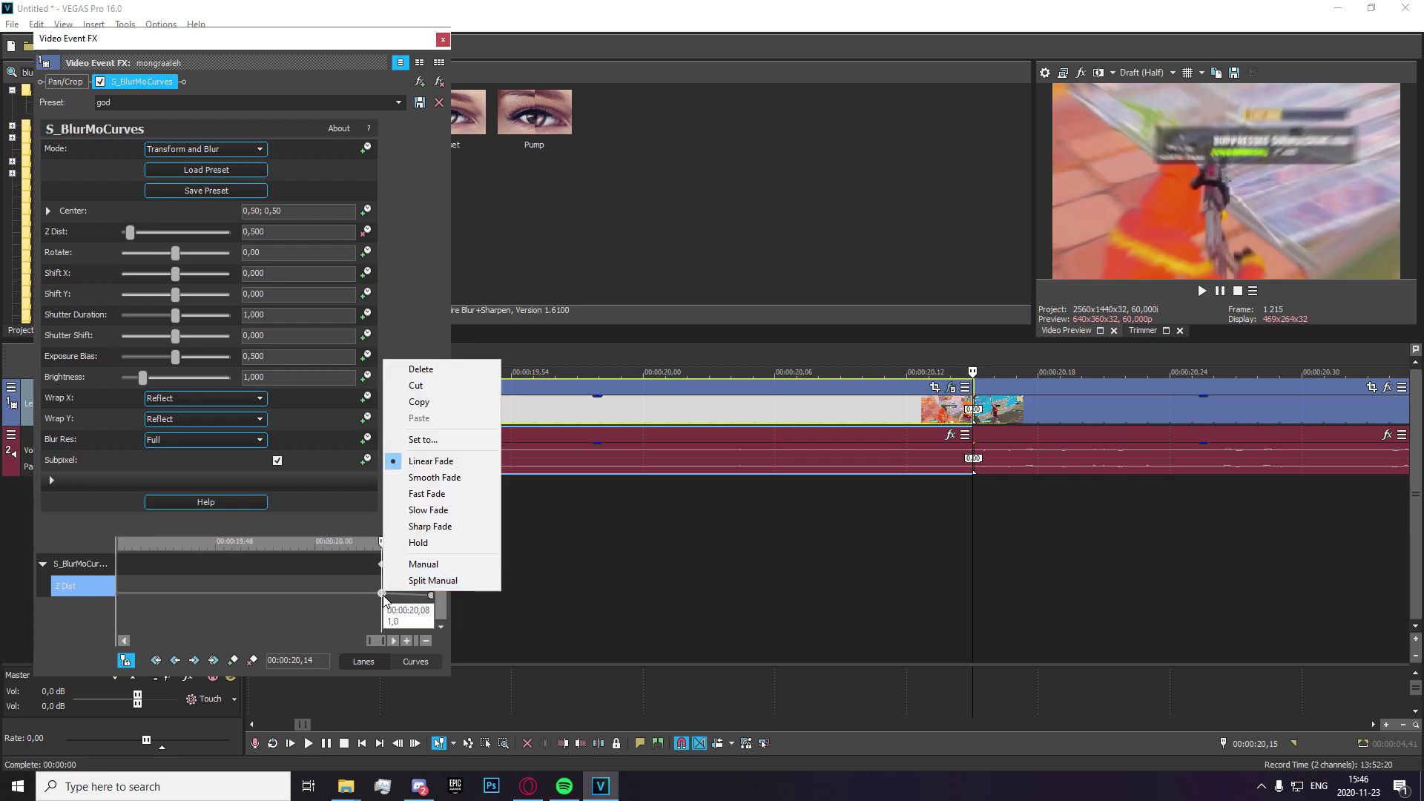
left_click(430, 526)
left_click(440, 43)
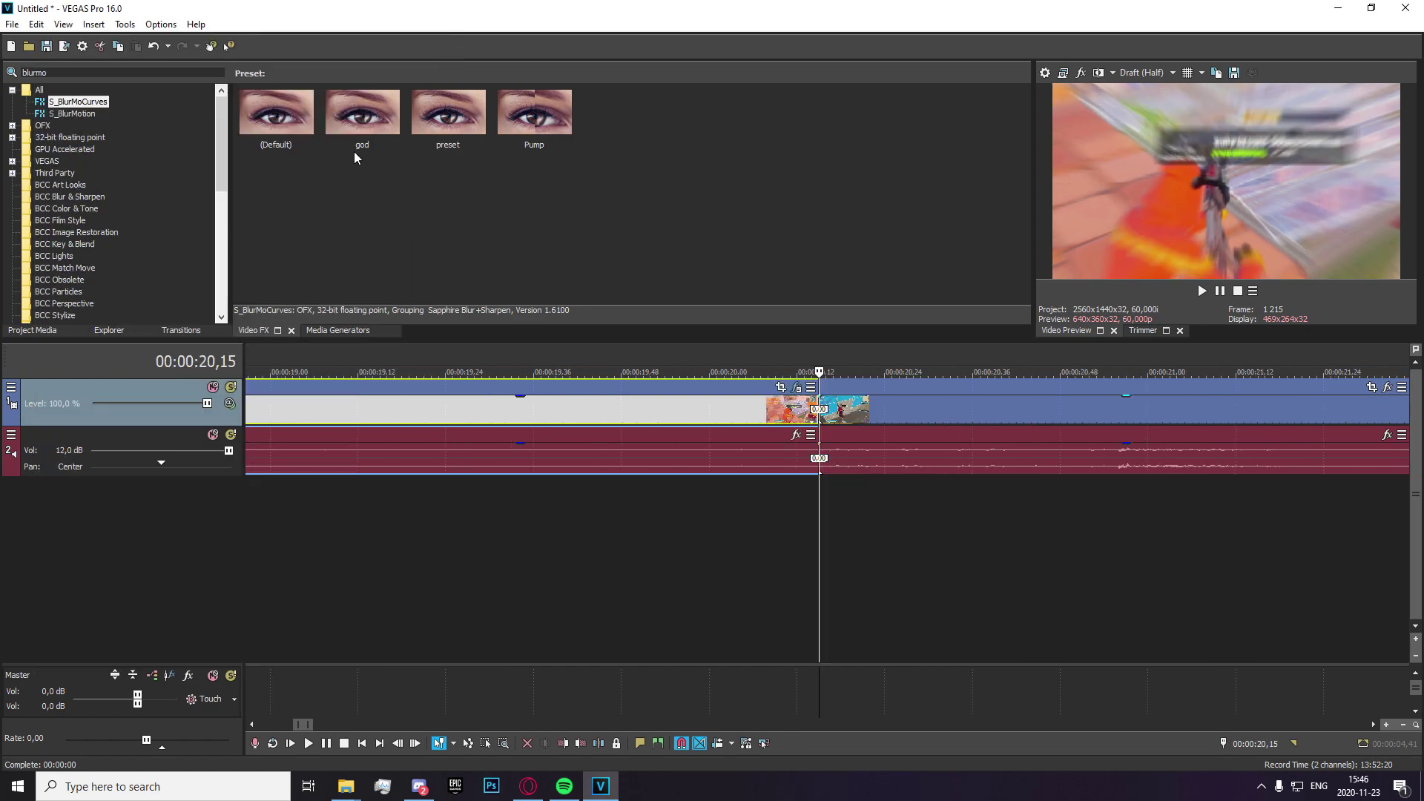
- Apply the S_BlurMoCurves god preset to the following clip and preview its start
left_click_drag(276, 128, 278, 136)
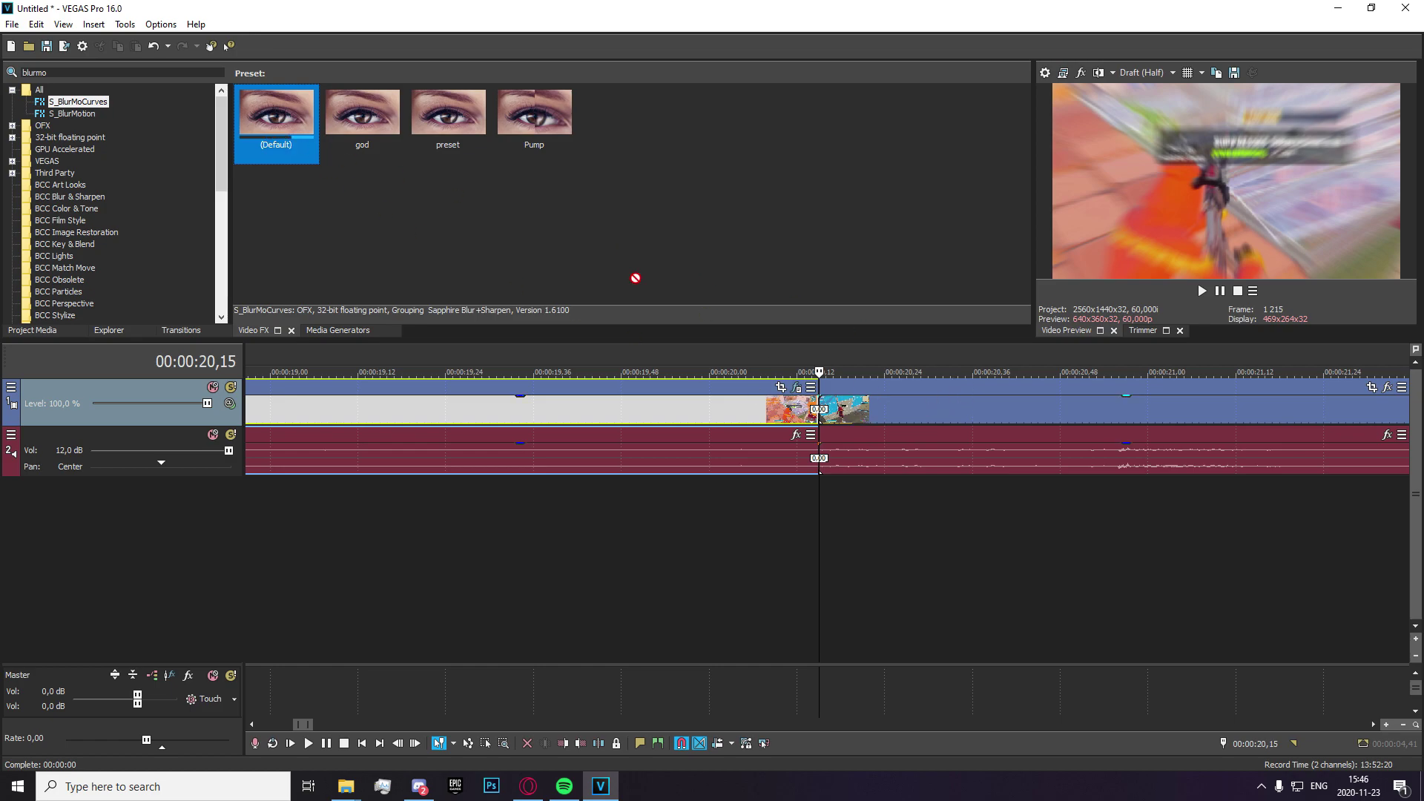
left_click_drag(362, 111, 845, 411)
left_click(827, 418)
key("space")
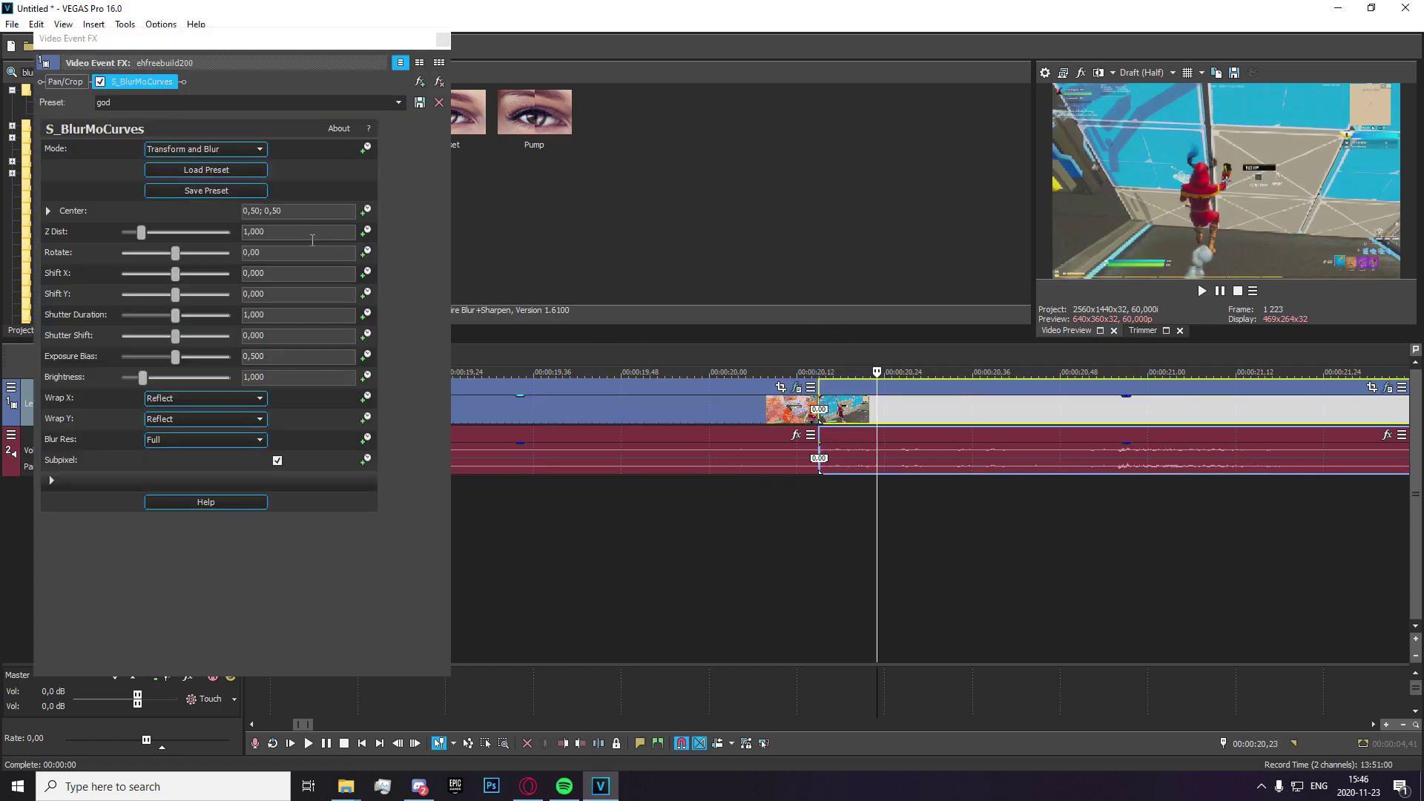
- Animate Z Dist from 1,500 at the clip start to 1,000 at 00:00:00,08, setting a fade type
left_click(249, 234)
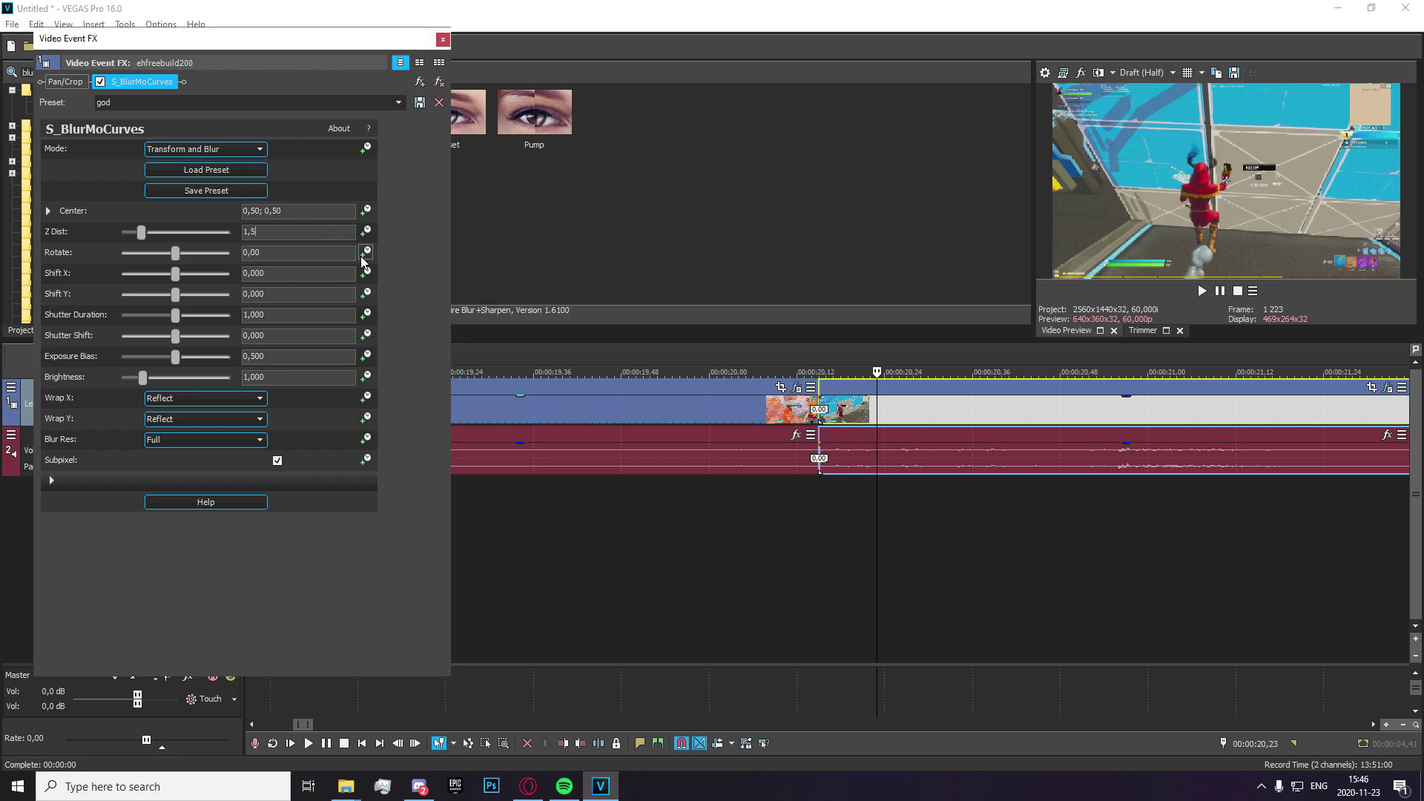
type("1,5")
key("Return")
left_click(366, 231)
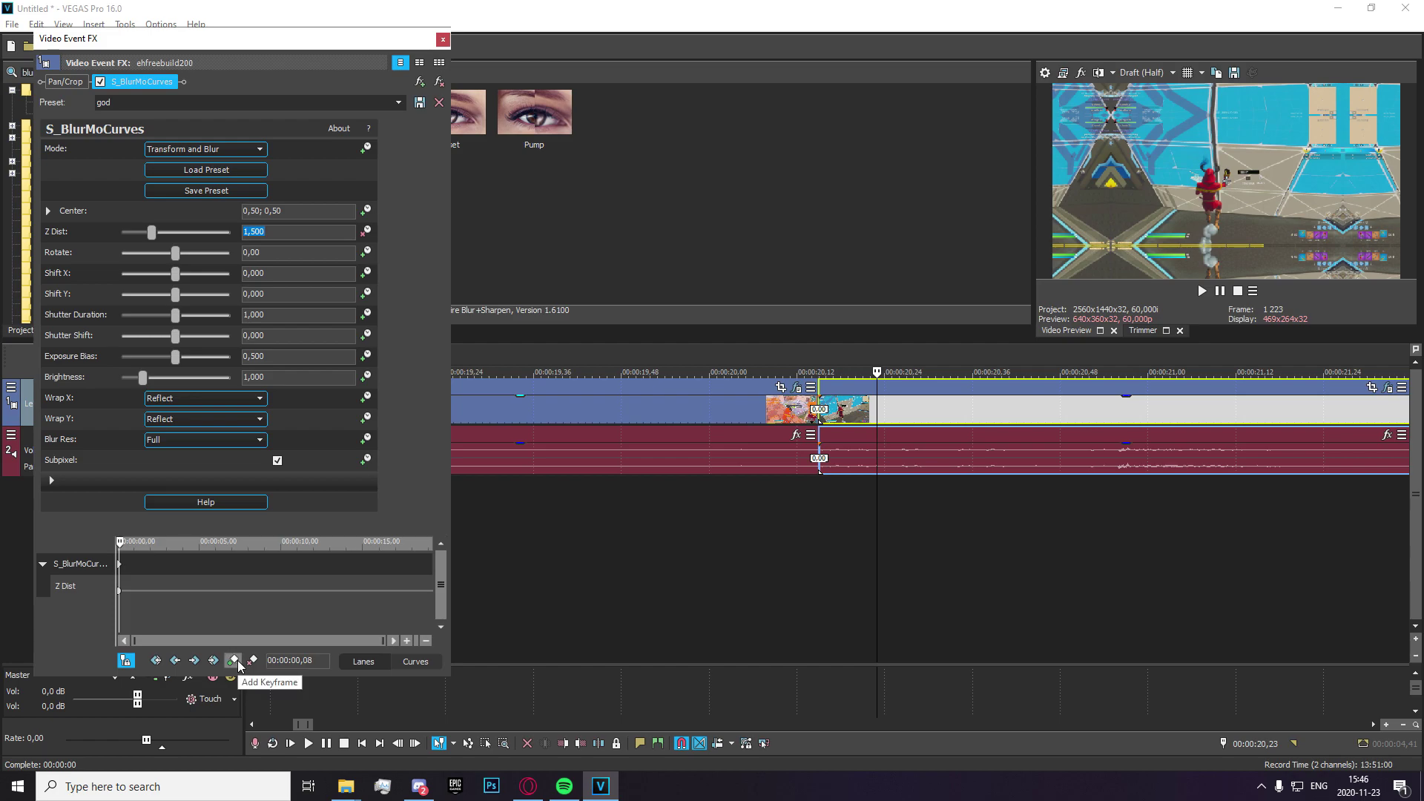
type("1")
key("Return")
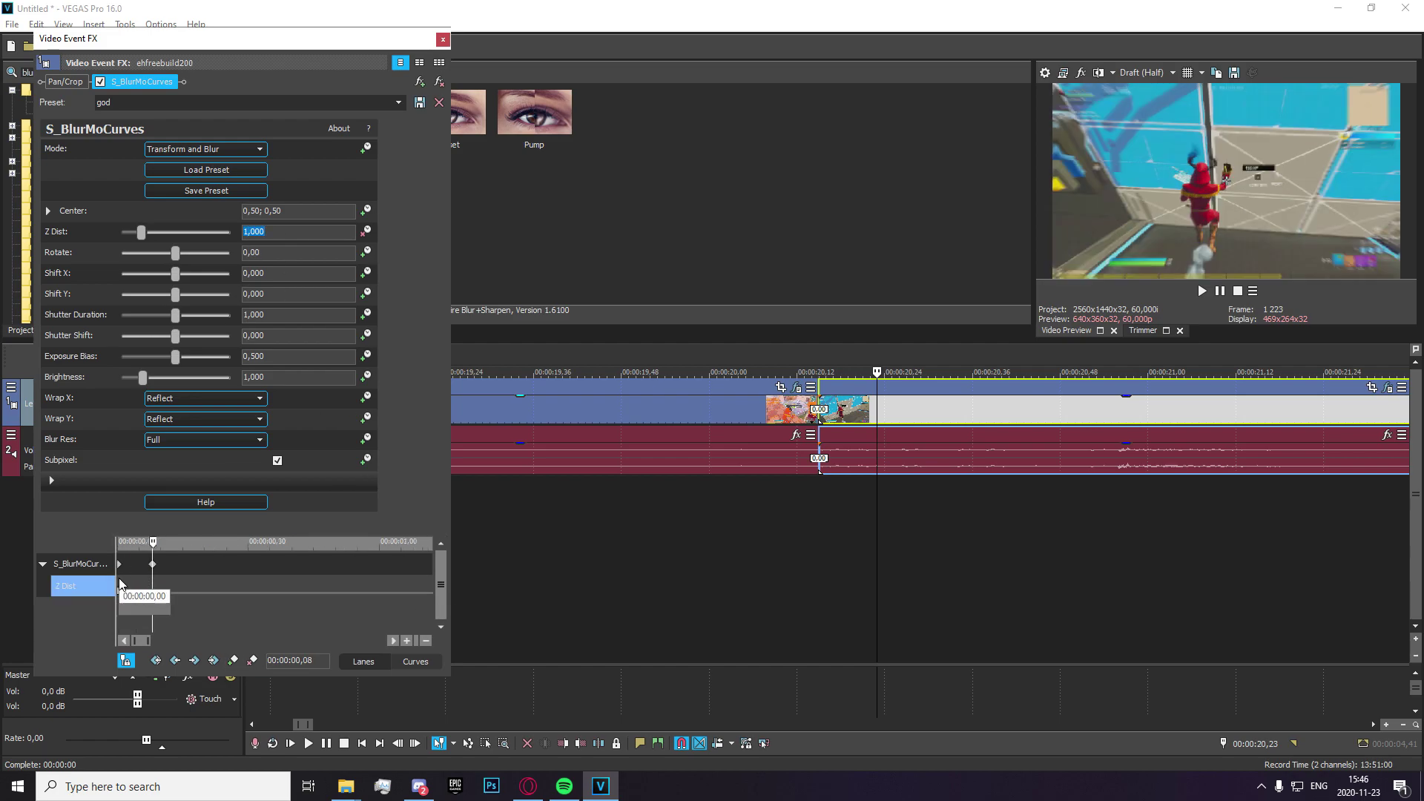
right_click(120, 594)
left_click(148, 493)
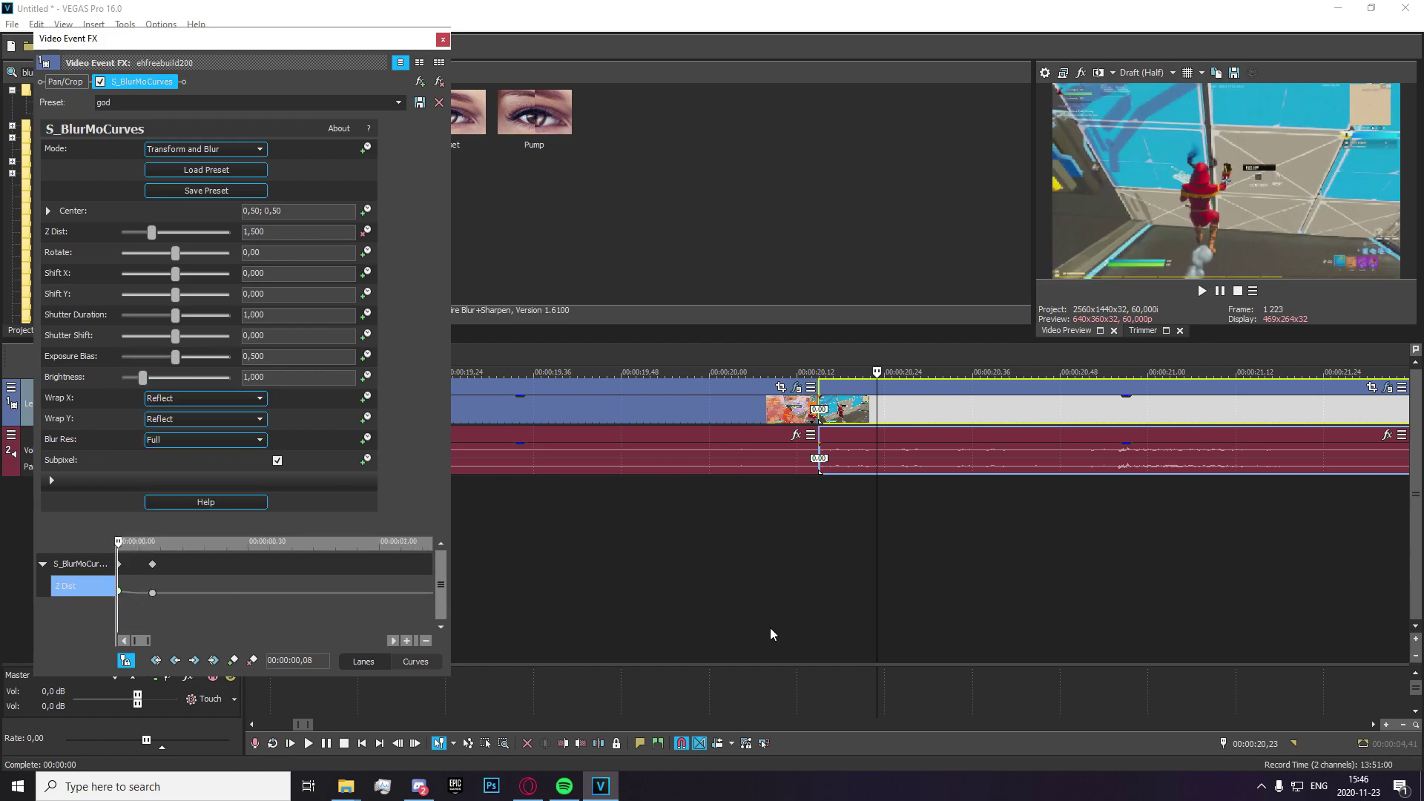
- Close the effect settings and play back the transition from 00:00:19,48
left_click(715, 525)
left_click(442, 38)
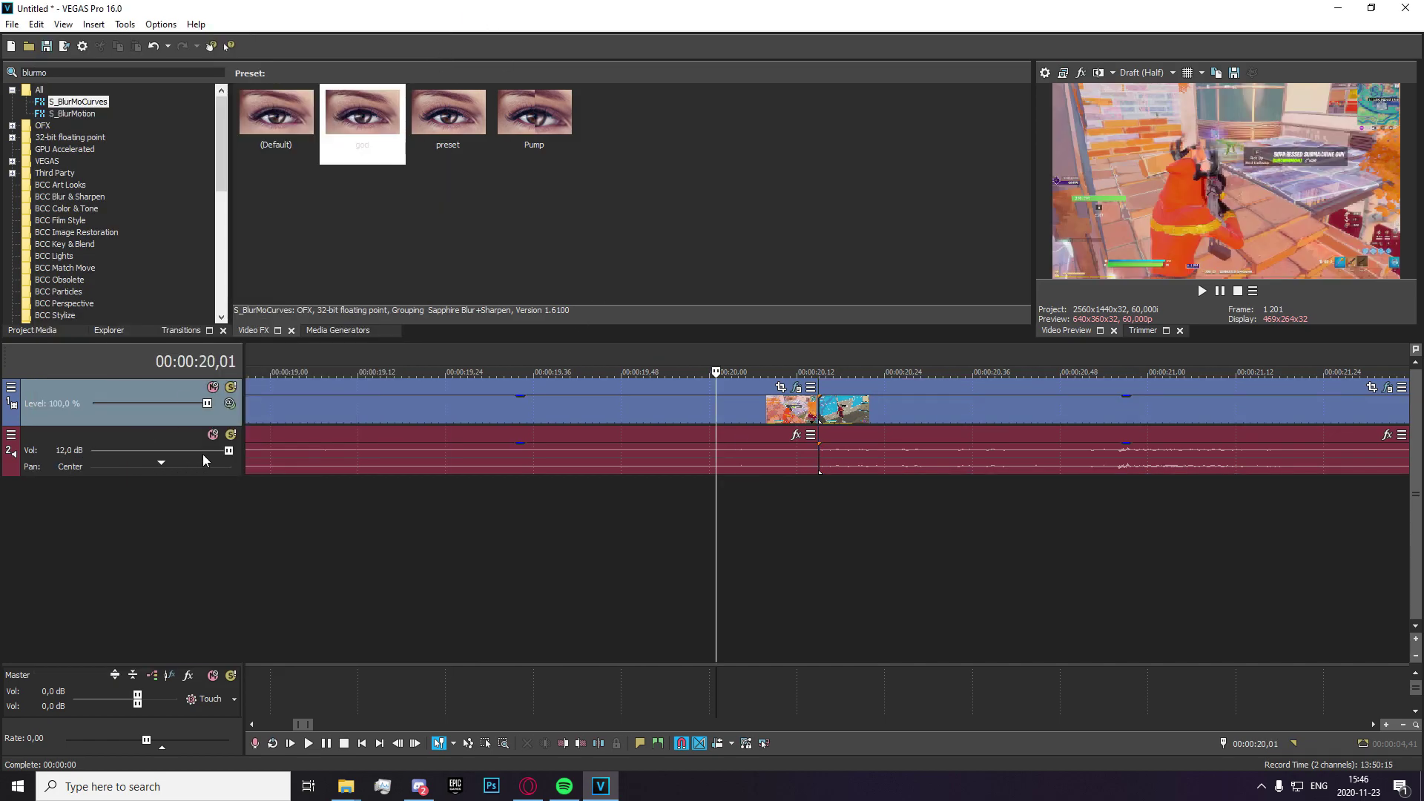
left_click(620, 534)
key("space")
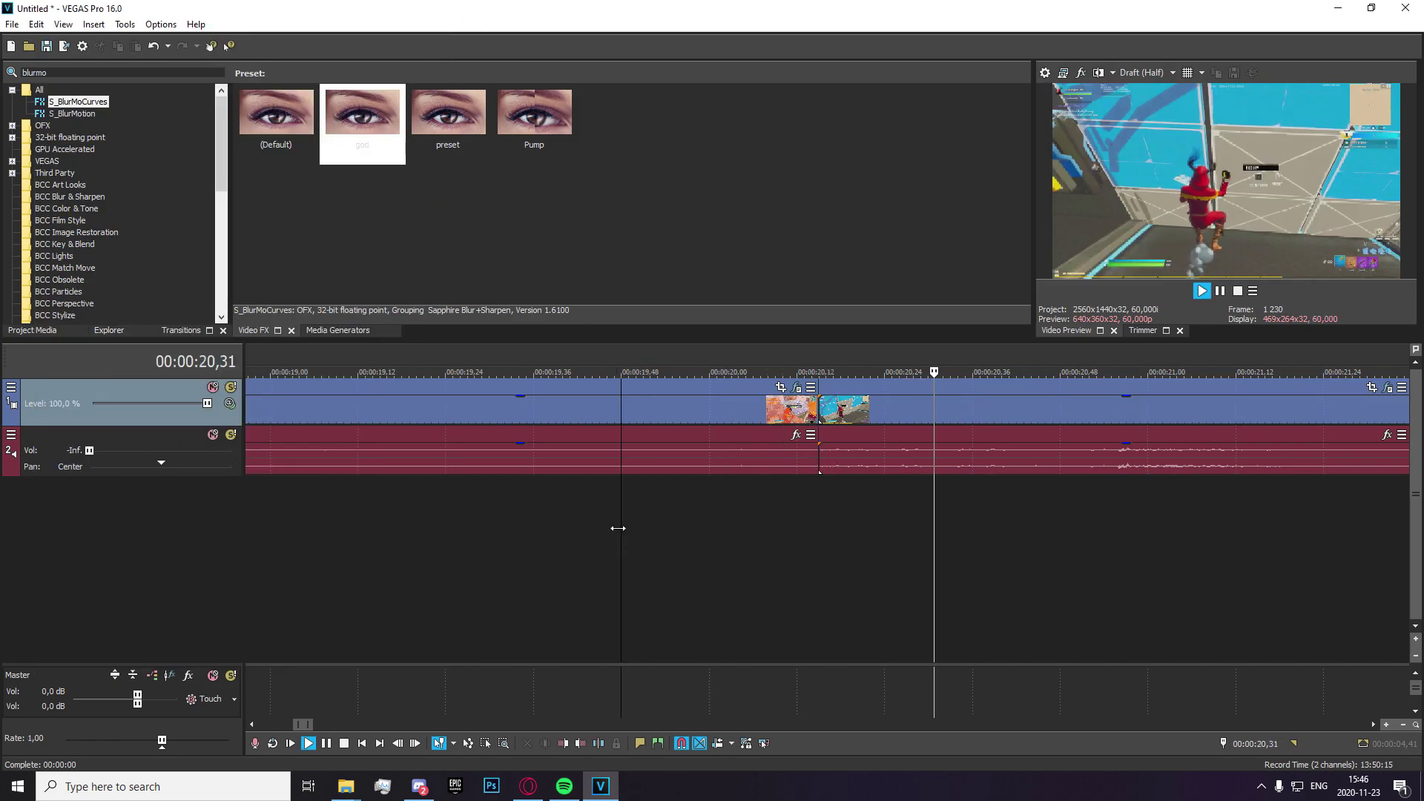
left_click(614, 528)
left_click(593, 534)
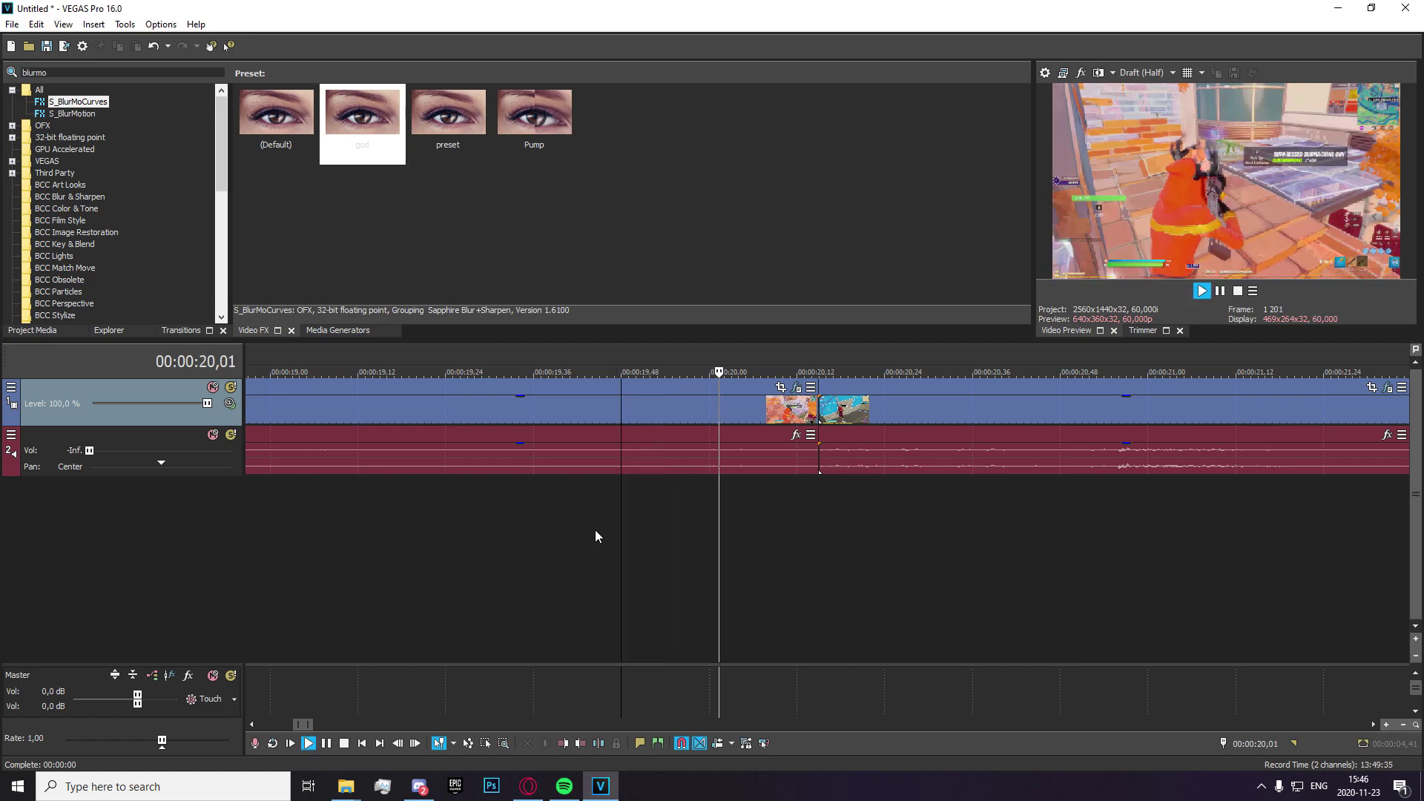
left_click(594, 534)
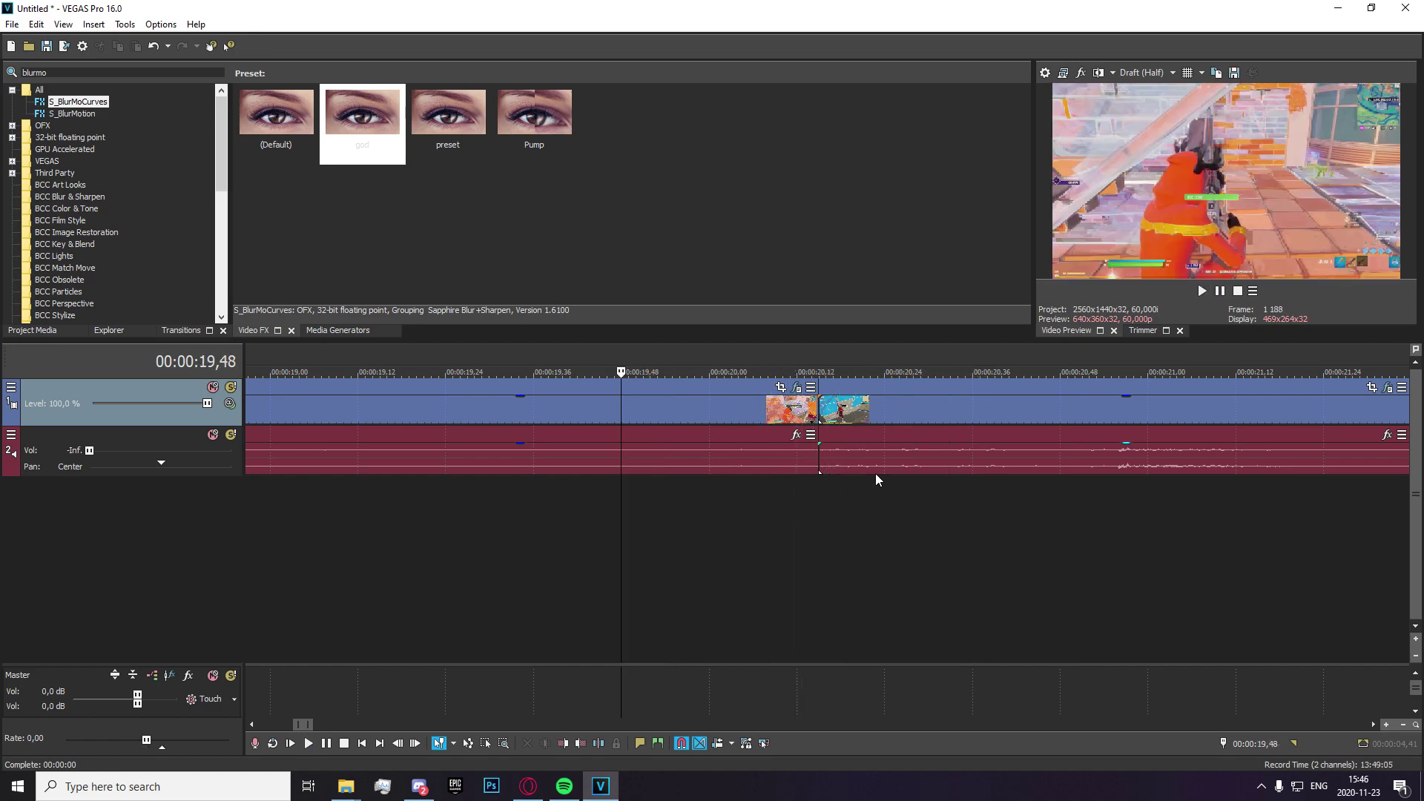
key("Return")
- Change the earlier clip's end keyframe Z Dist value to 1
left_click(796, 387)
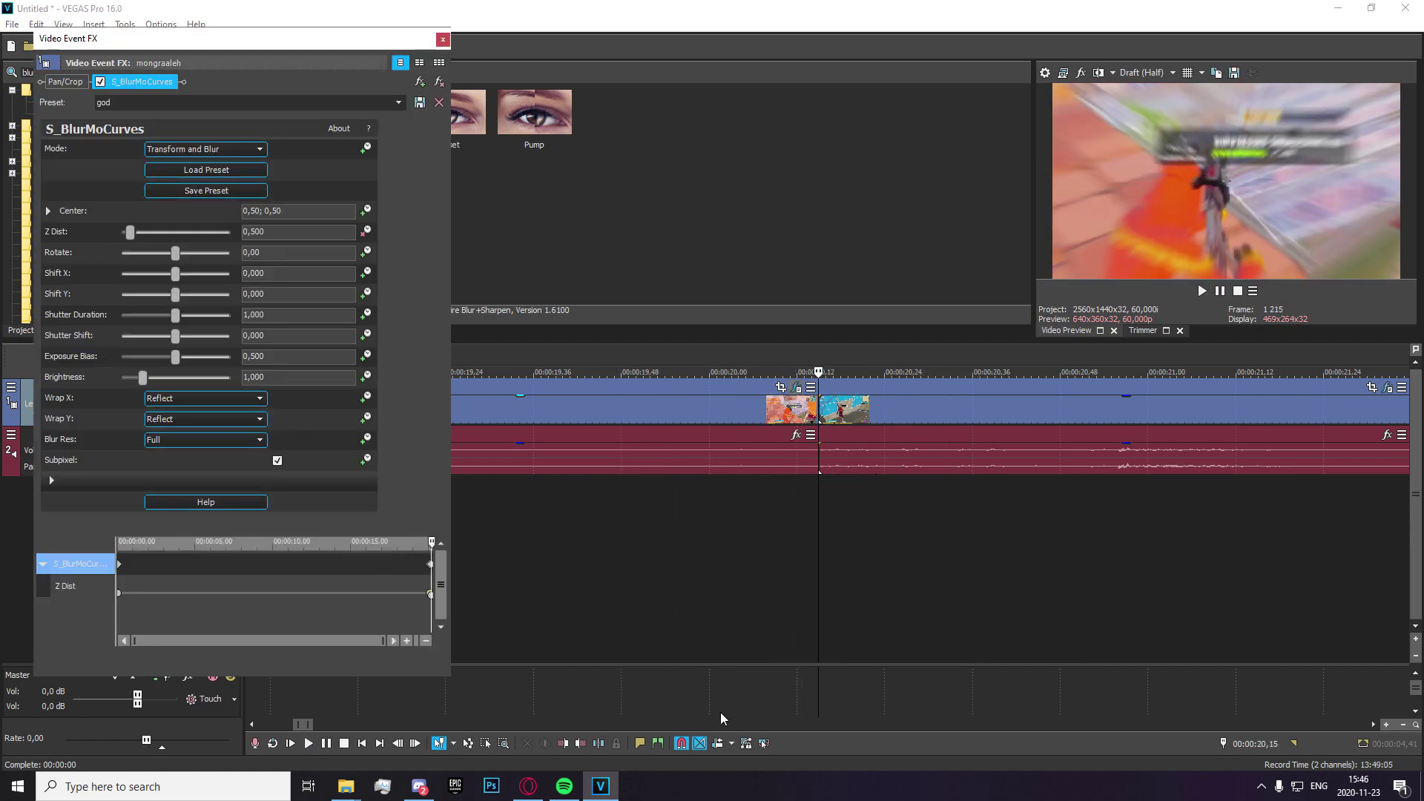
left_click(430, 593)
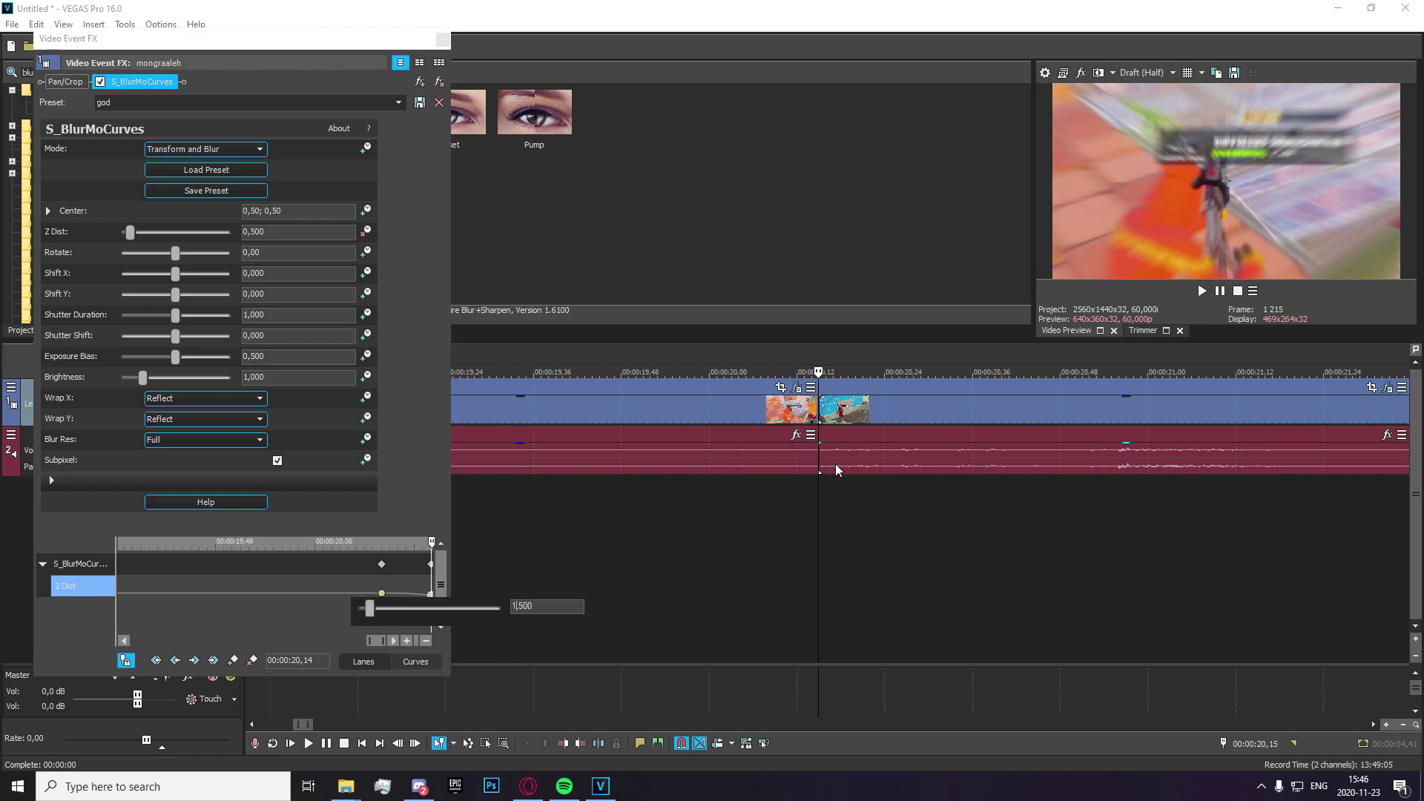
type("1")
key("Return")
- Check the following clip's Z Dist lane, close the settings, play back, then jump to the cut near 00:00:39
left_click(580, 466)
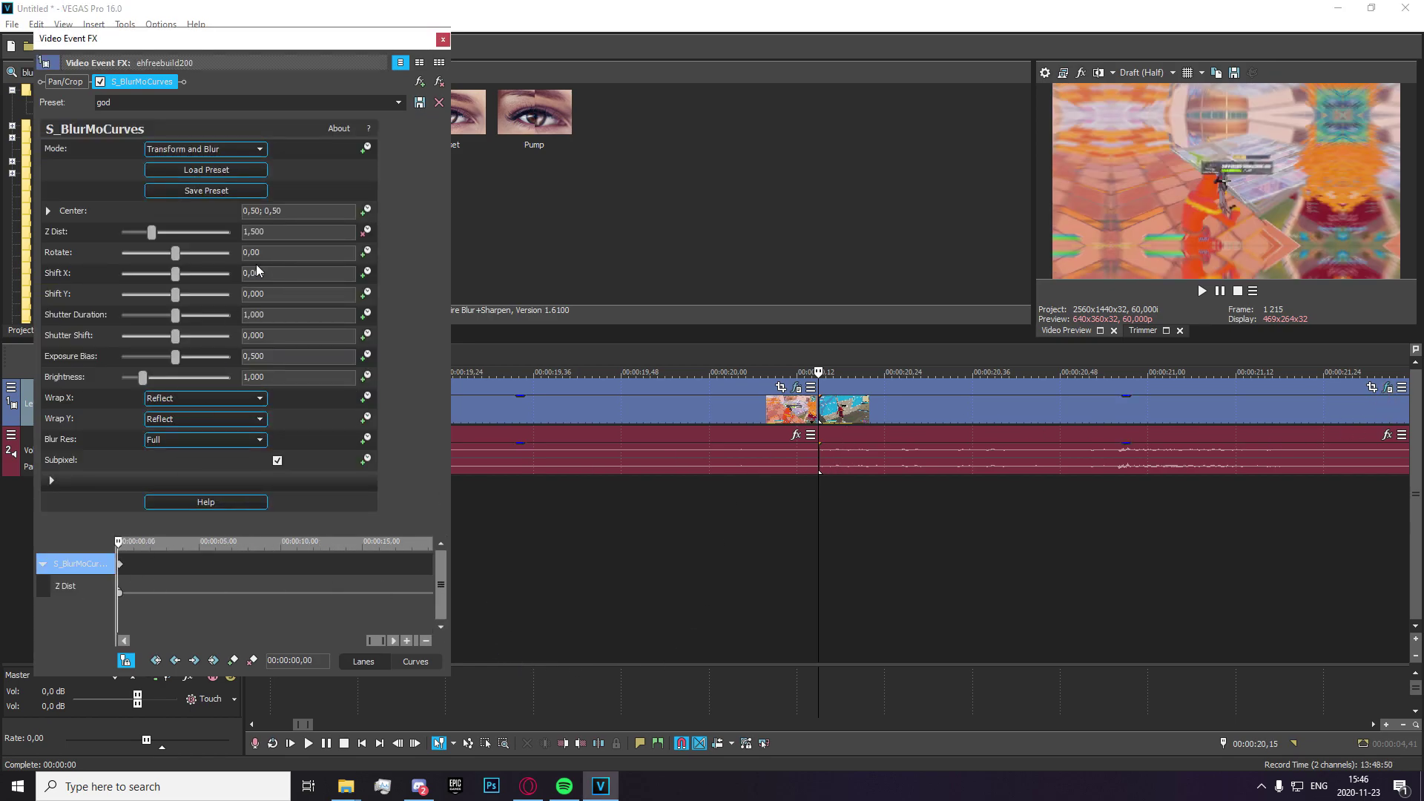
left_click(246, 232)
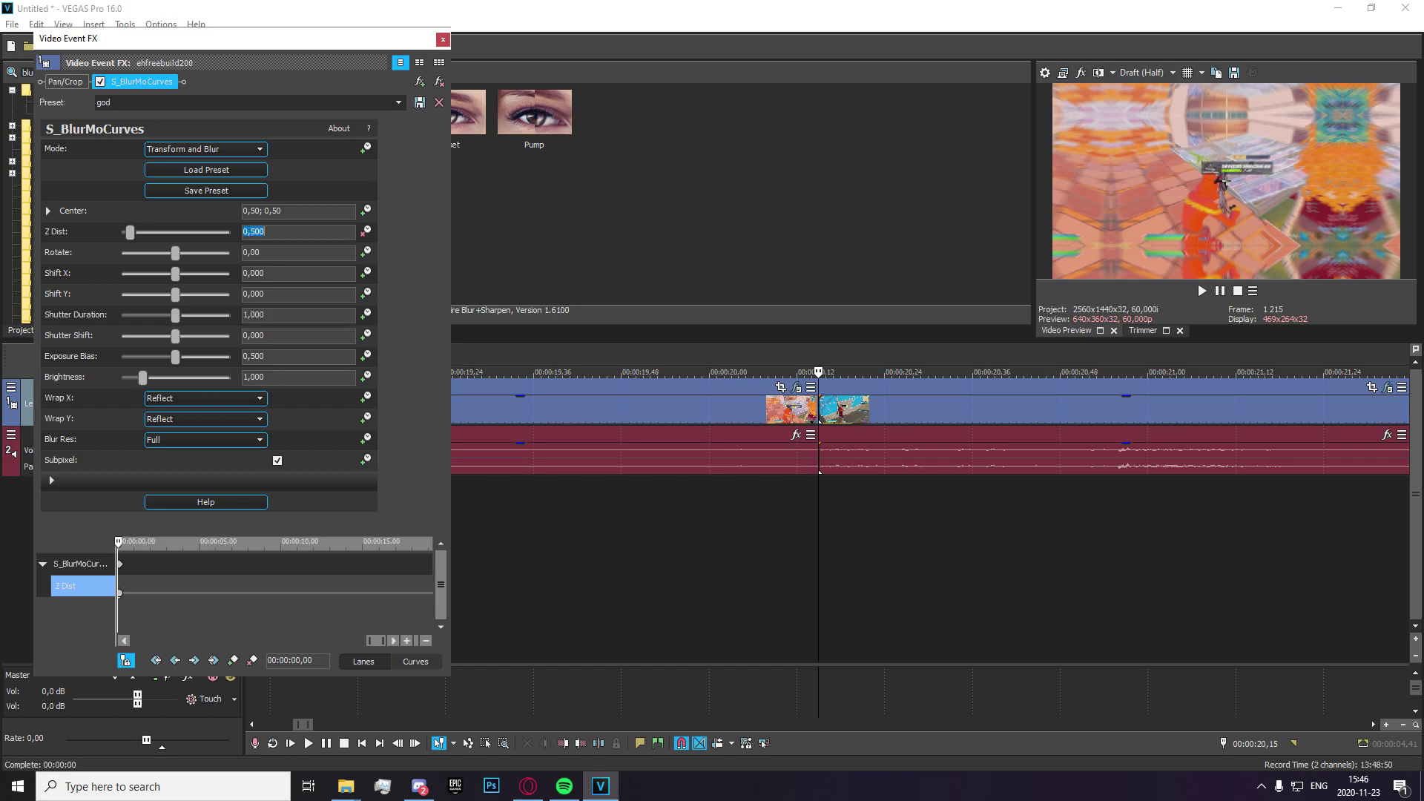
left_click(444, 38)
key("space")
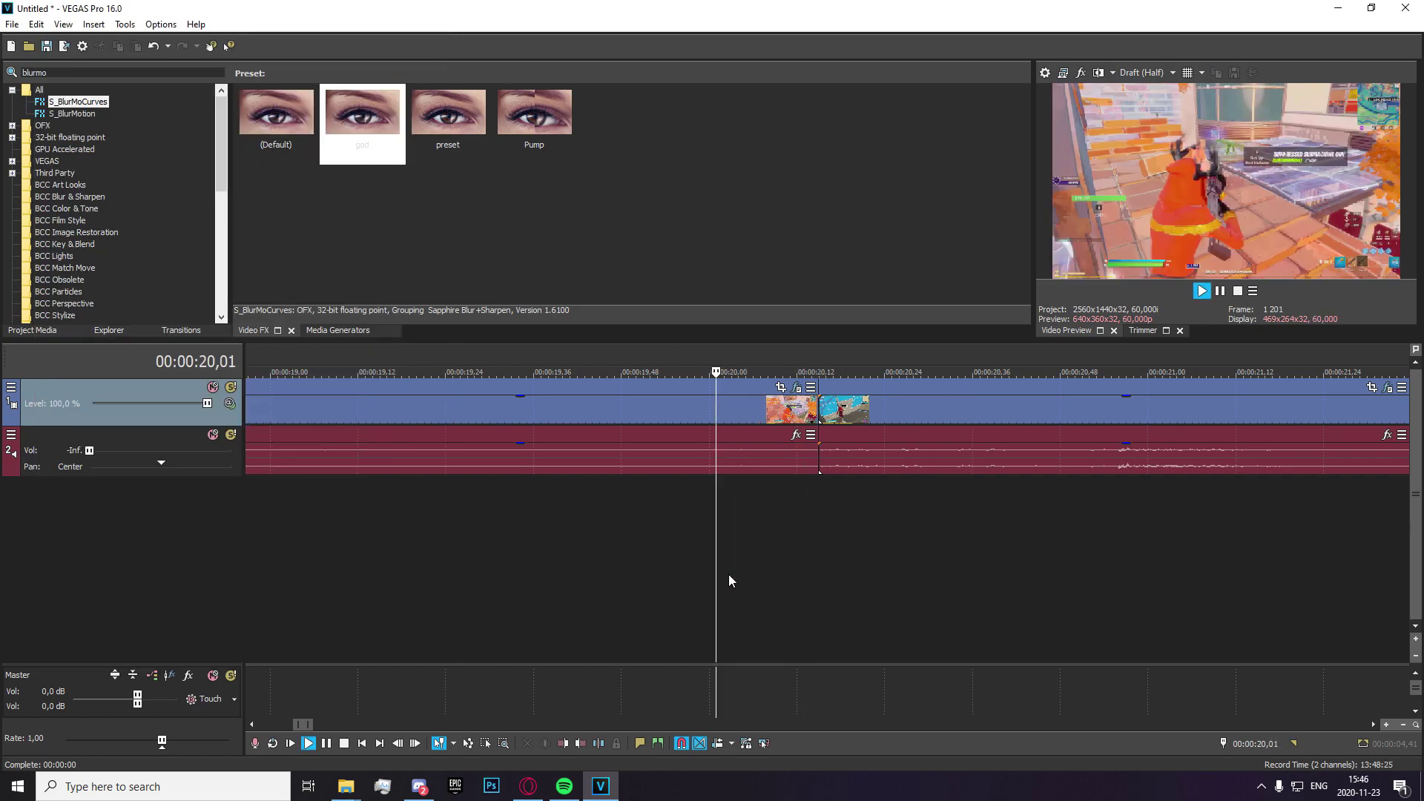
key("space")
scroll(1077, 452, "down", 10)
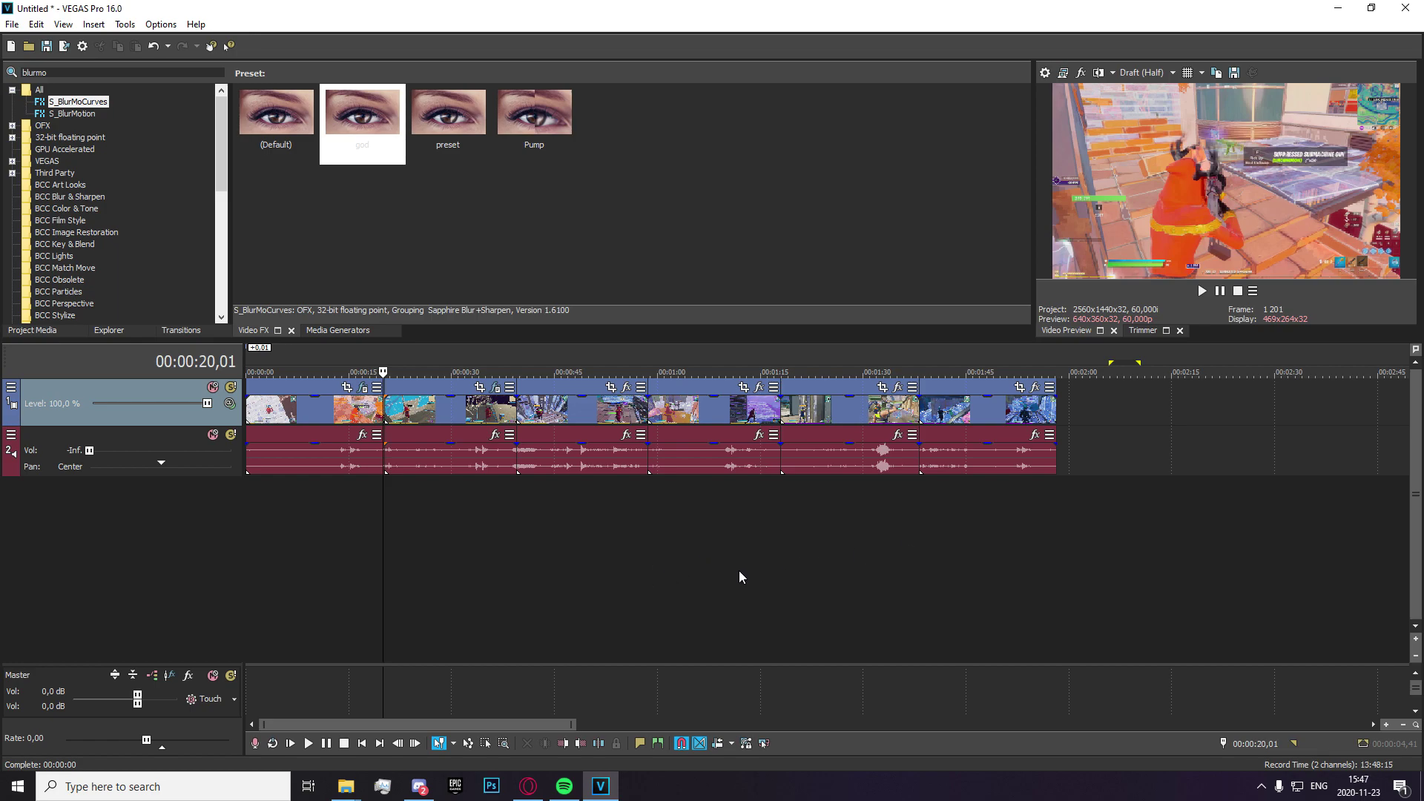
left_click(513, 497)
scroll(581, 525, "up", 5)
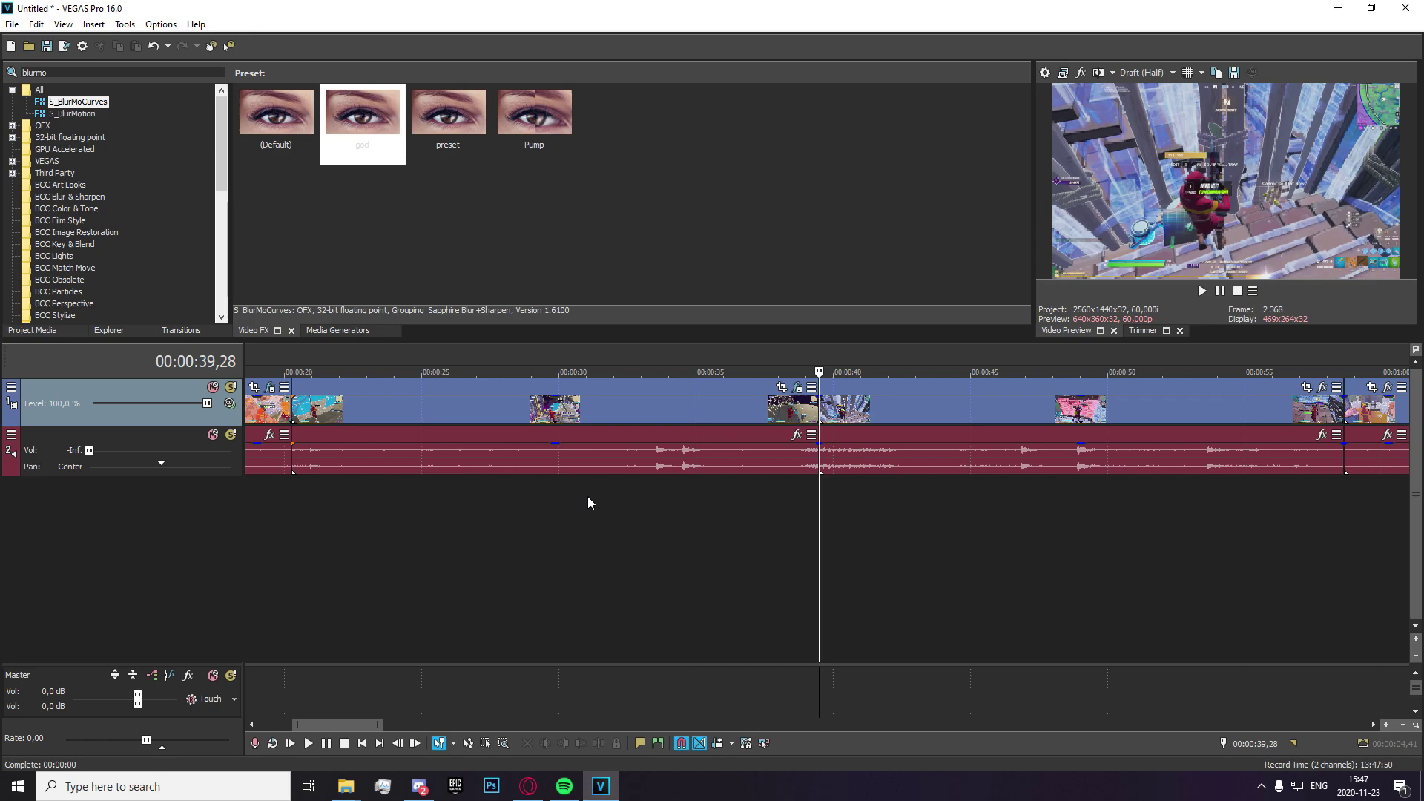
- Drag the clip at 00:00:39 slightly left onto the previous clip to create a crossfade
scroll(882, 424, "up", 5)
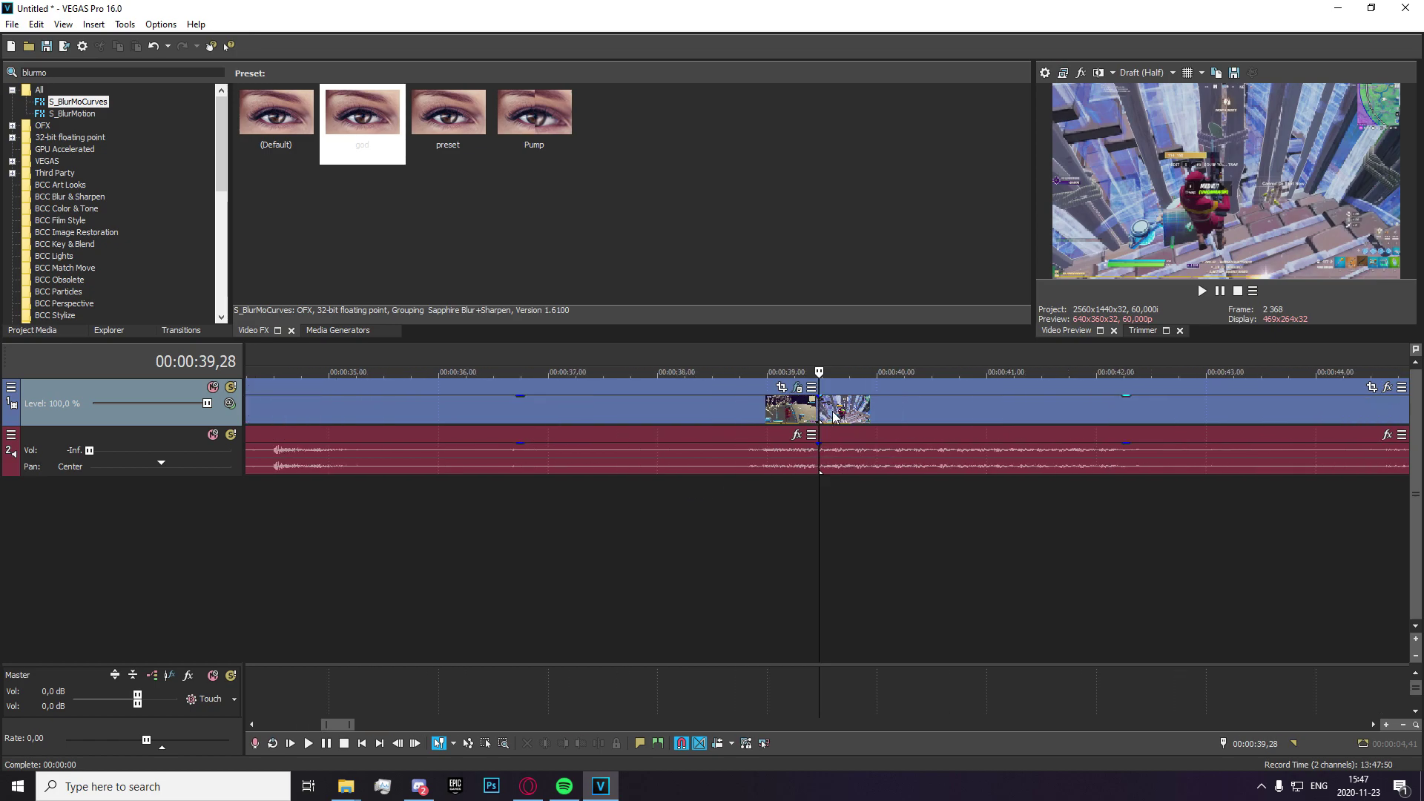
left_click_drag(905, 412, 868, 415)
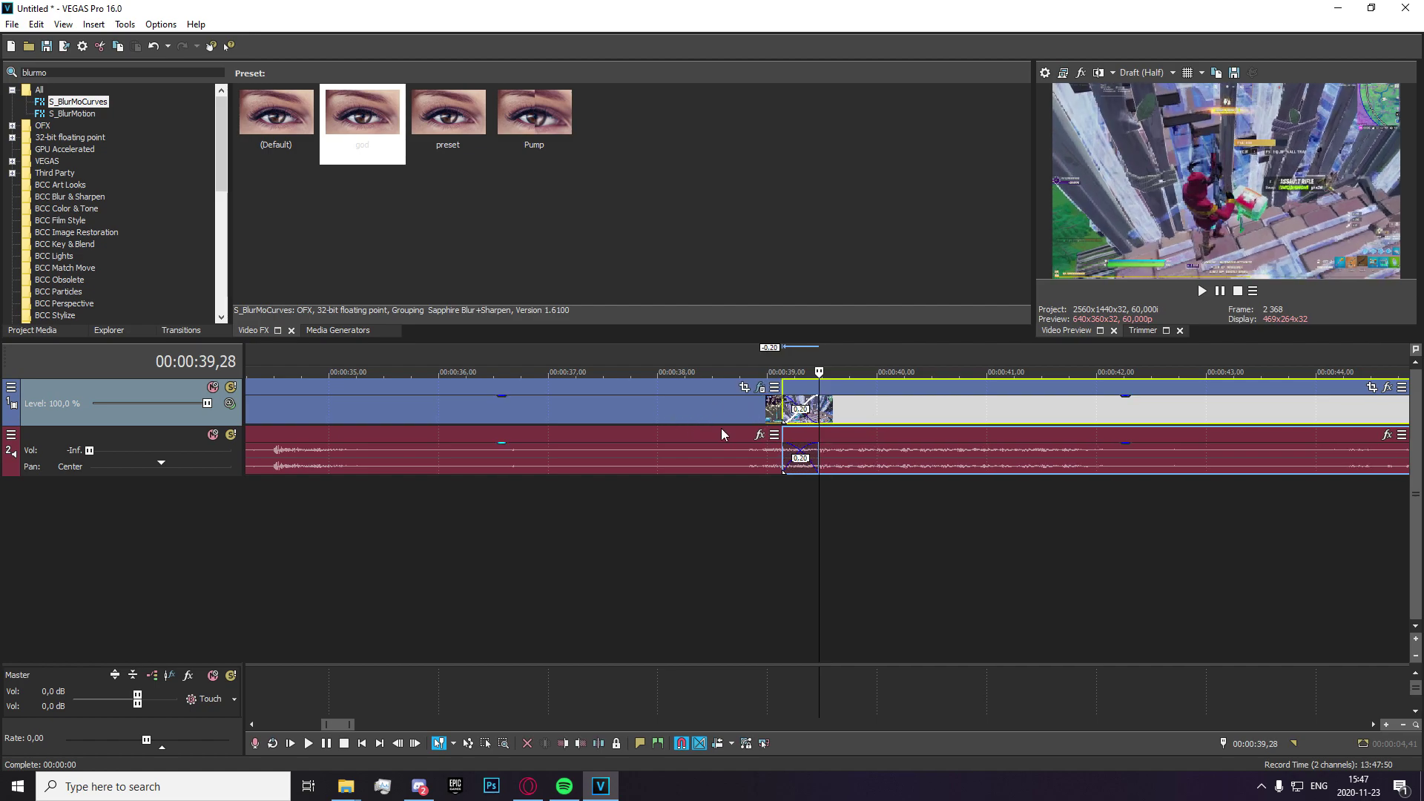
left_click(191, 330)
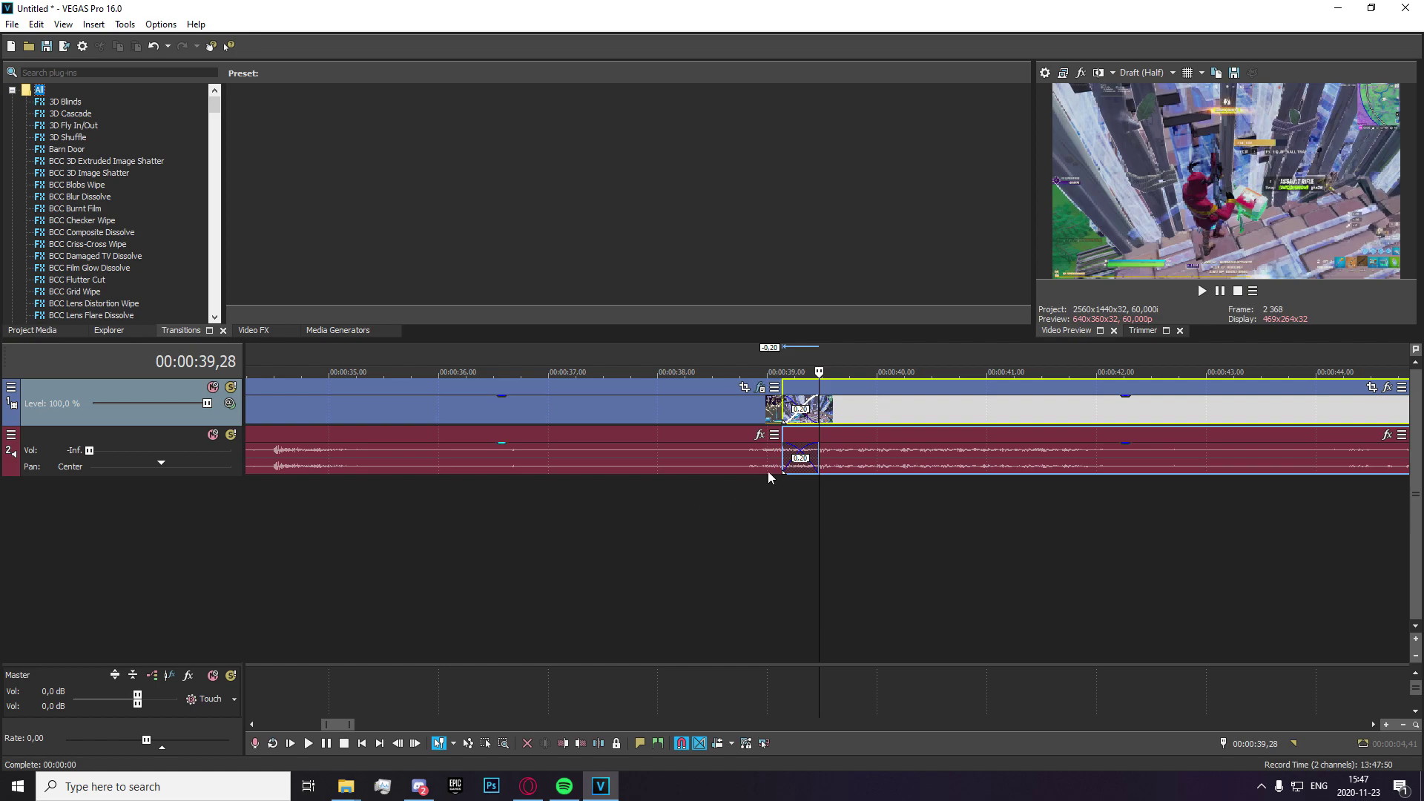
- Search 'tv' and drag BCC Damaged TV Dissolve onto the 00:00:39 crossfade, then play it
left_click(97, 70)
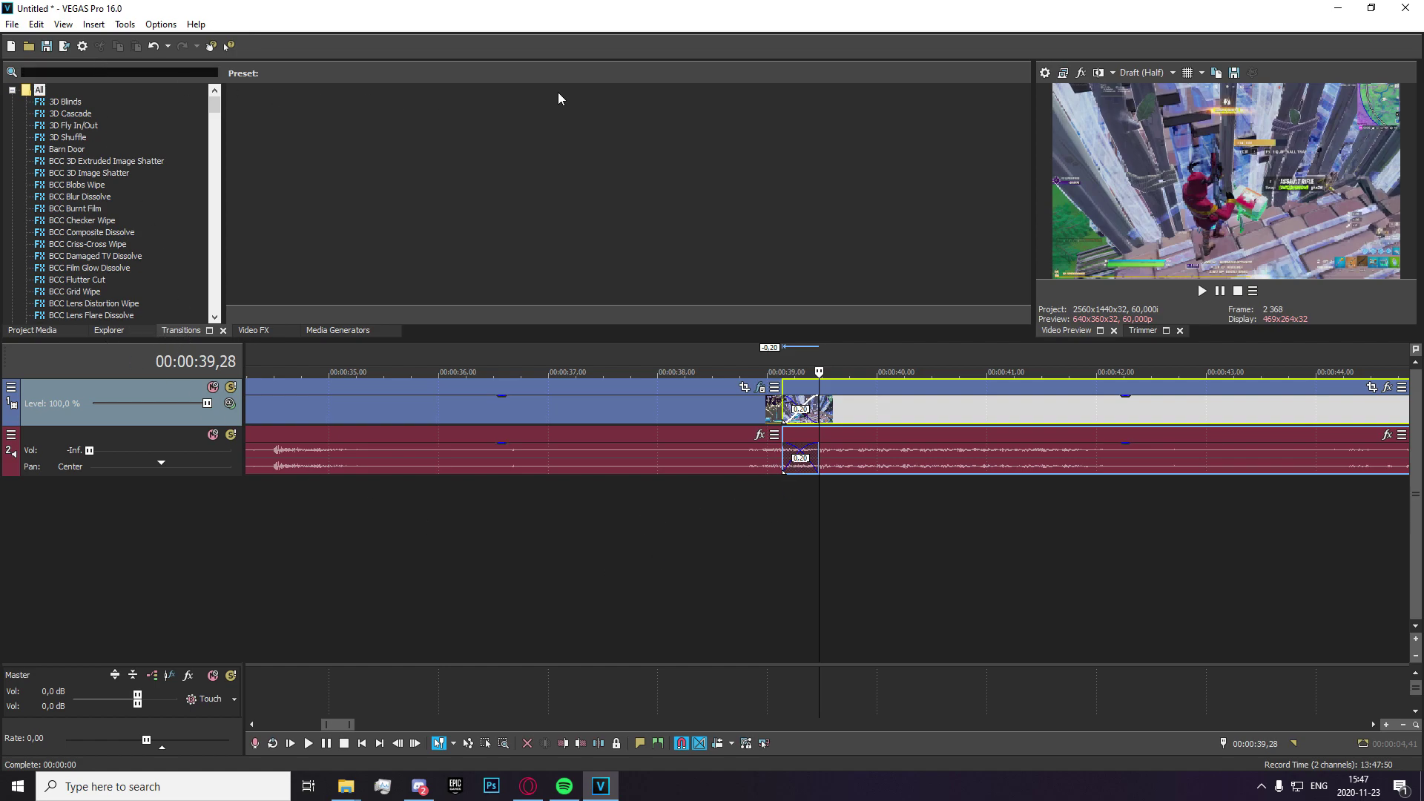
type("tv")
left_click(92, 103)
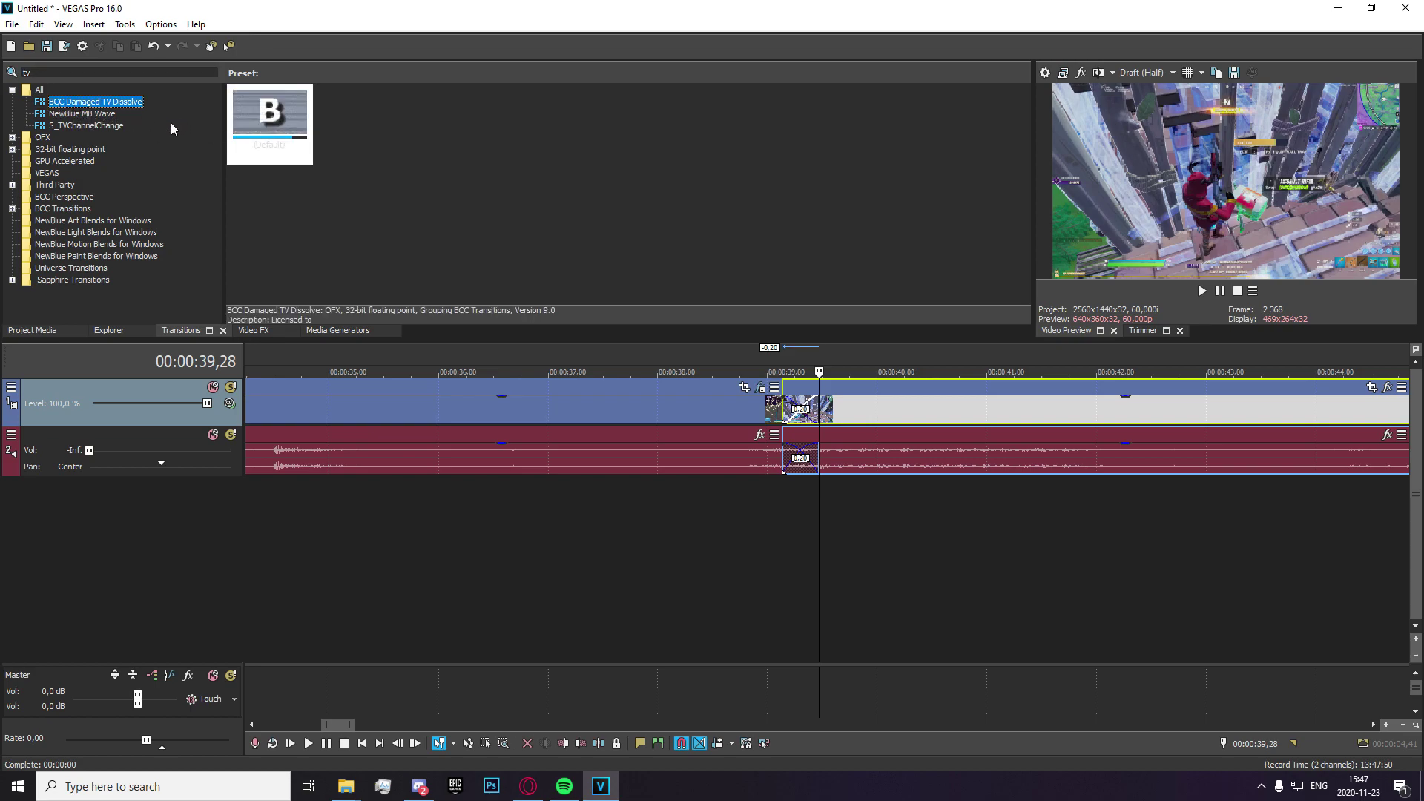
left_click_drag(269, 120, 793, 415)
key("space")
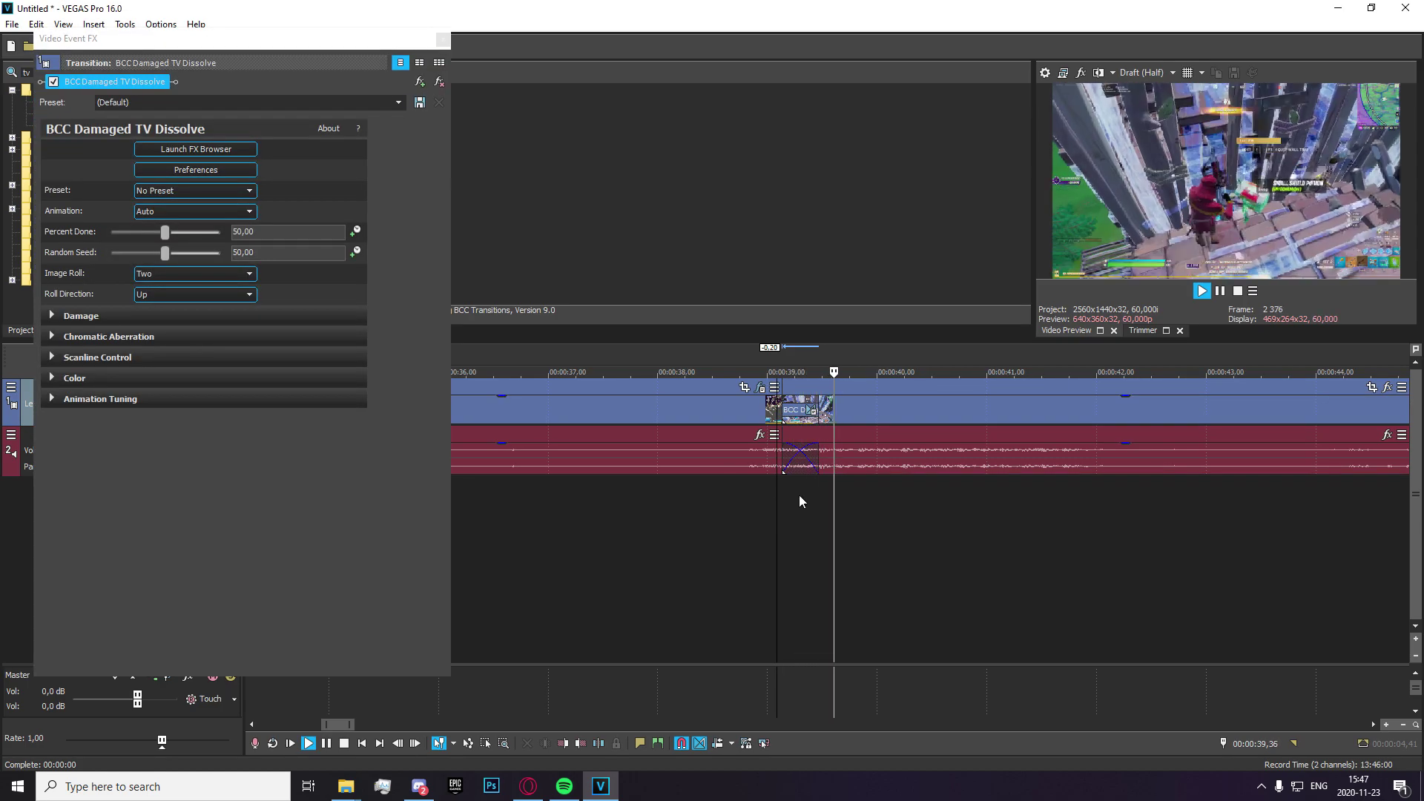
- Play the Damaged TV Dissolve and inspect its frames around 00:00:39,18
key("space")
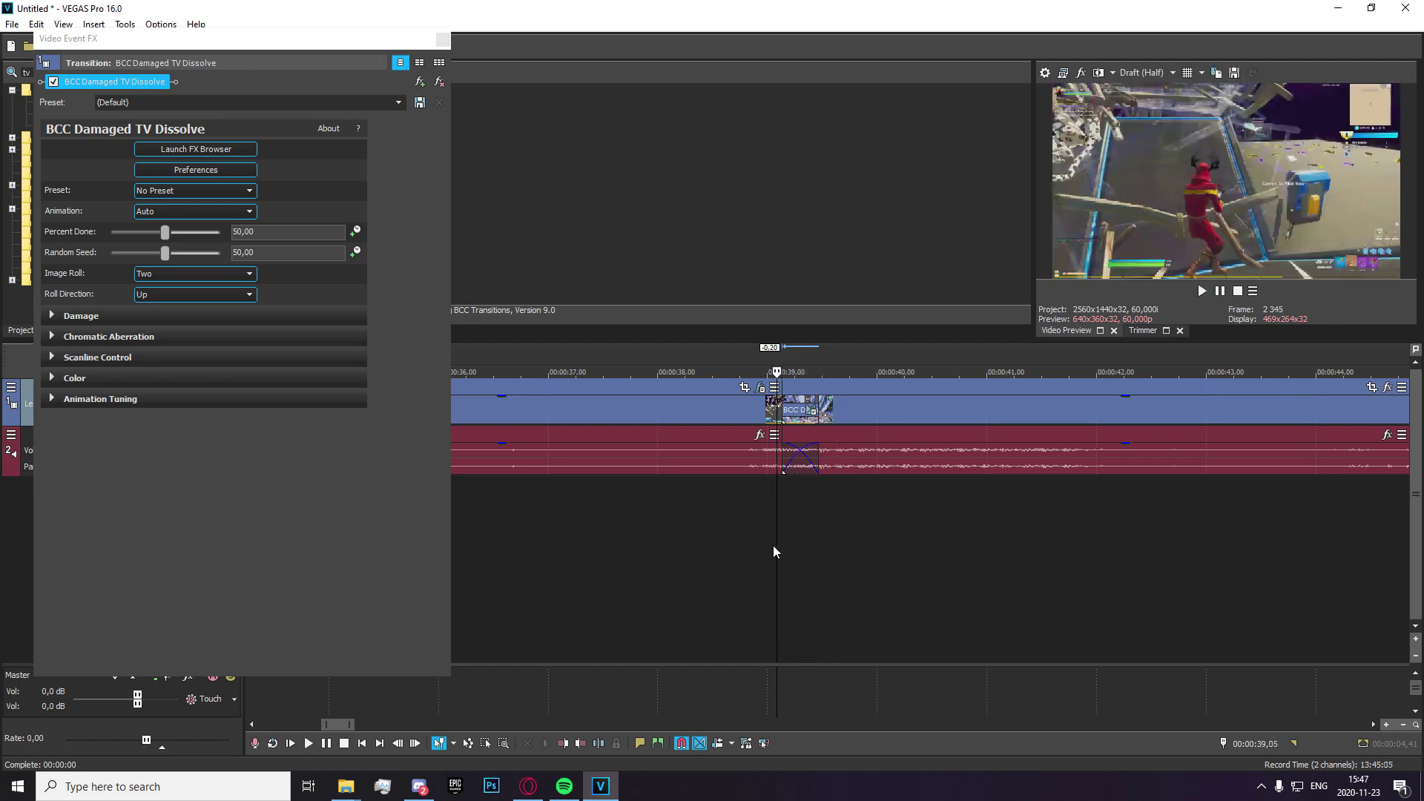
key("space")
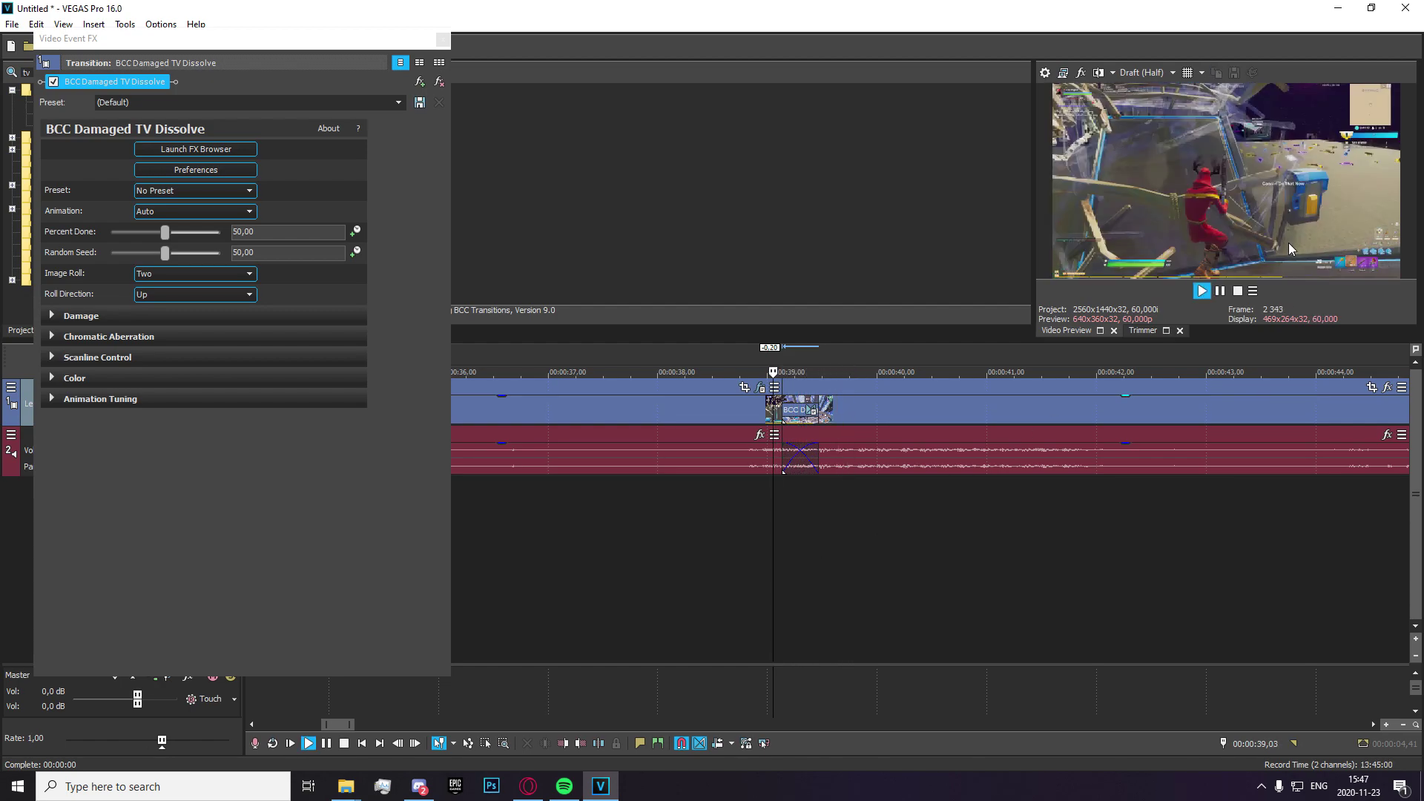
key("space")
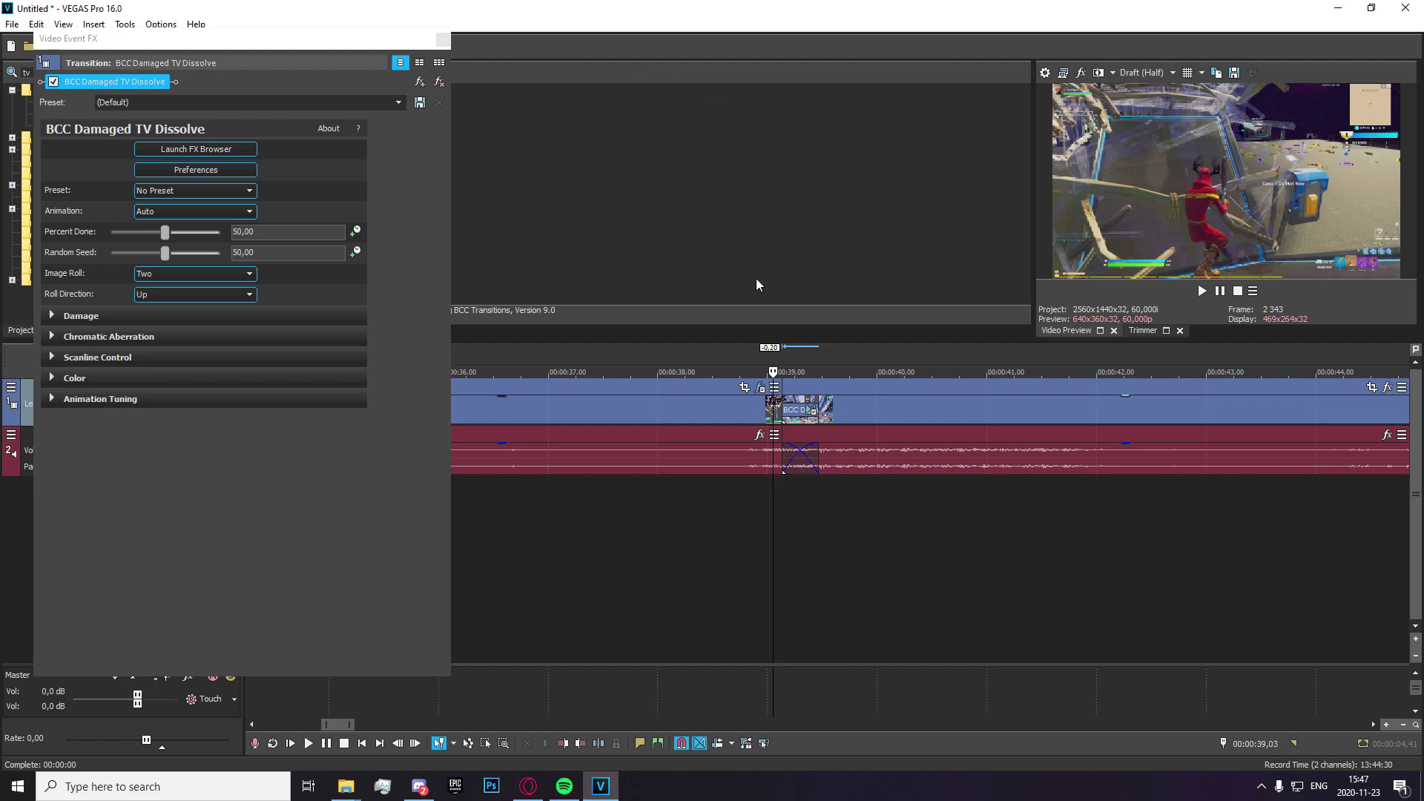
left_click(812, 482)
left_click(783, 492)
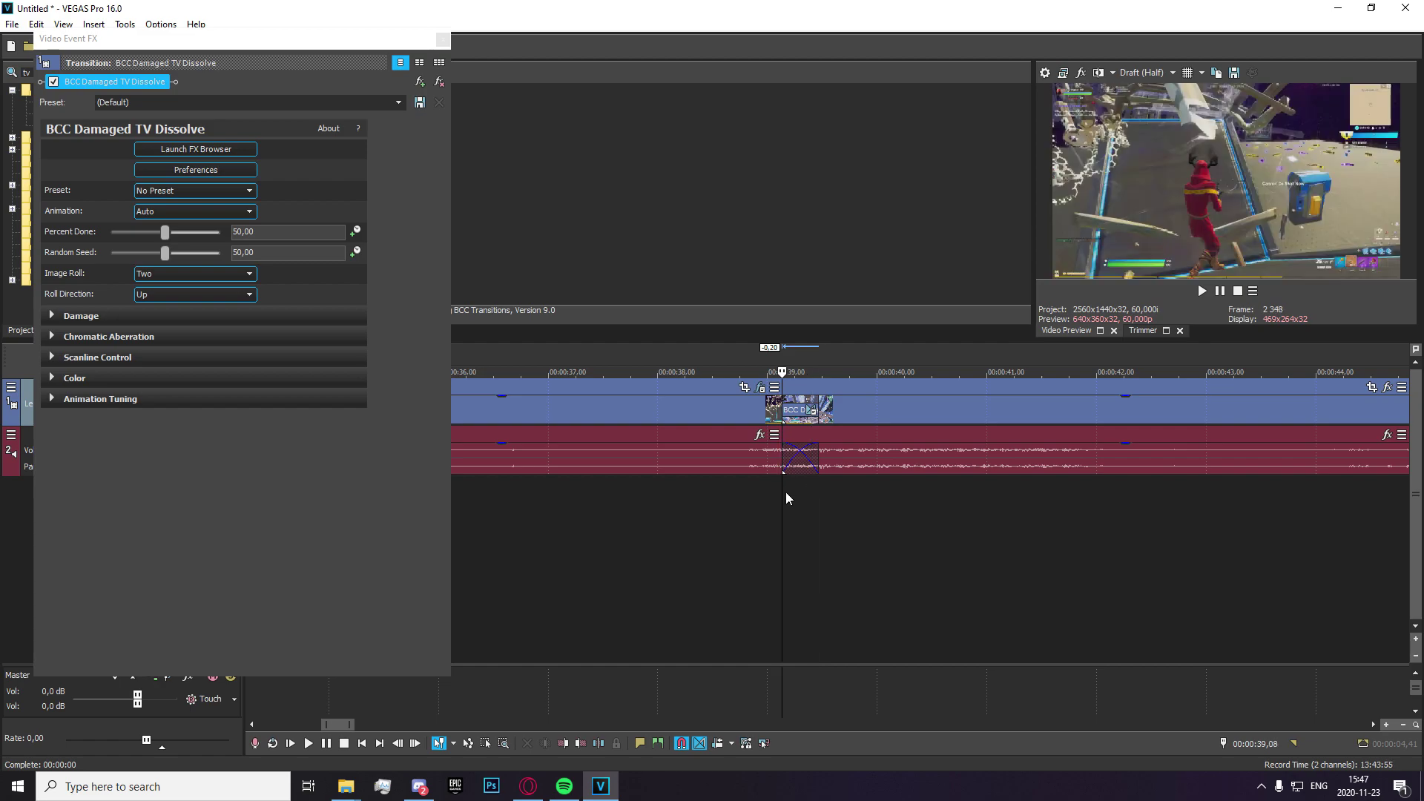
left_click(792, 494)
left_click(798, 495)
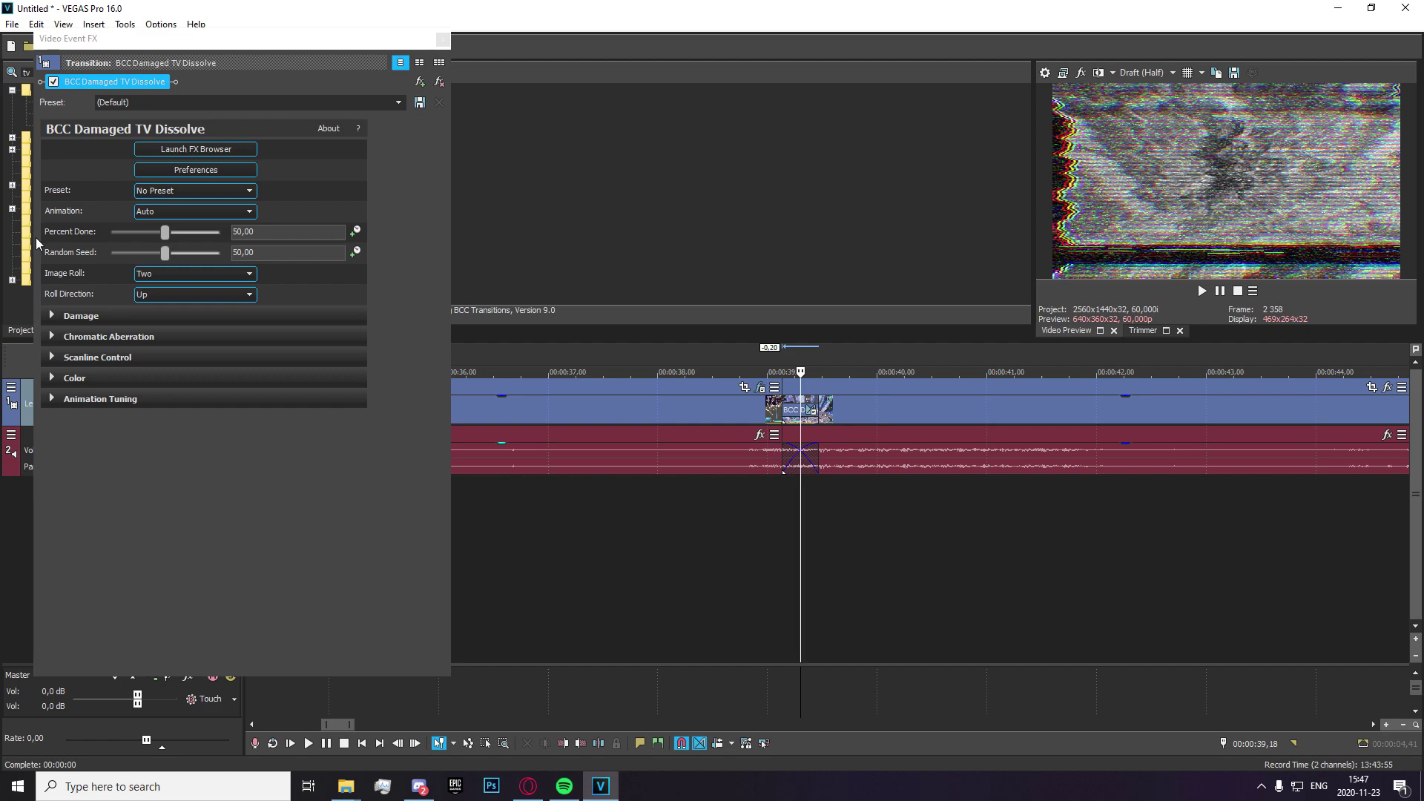
left_click(781, 488)
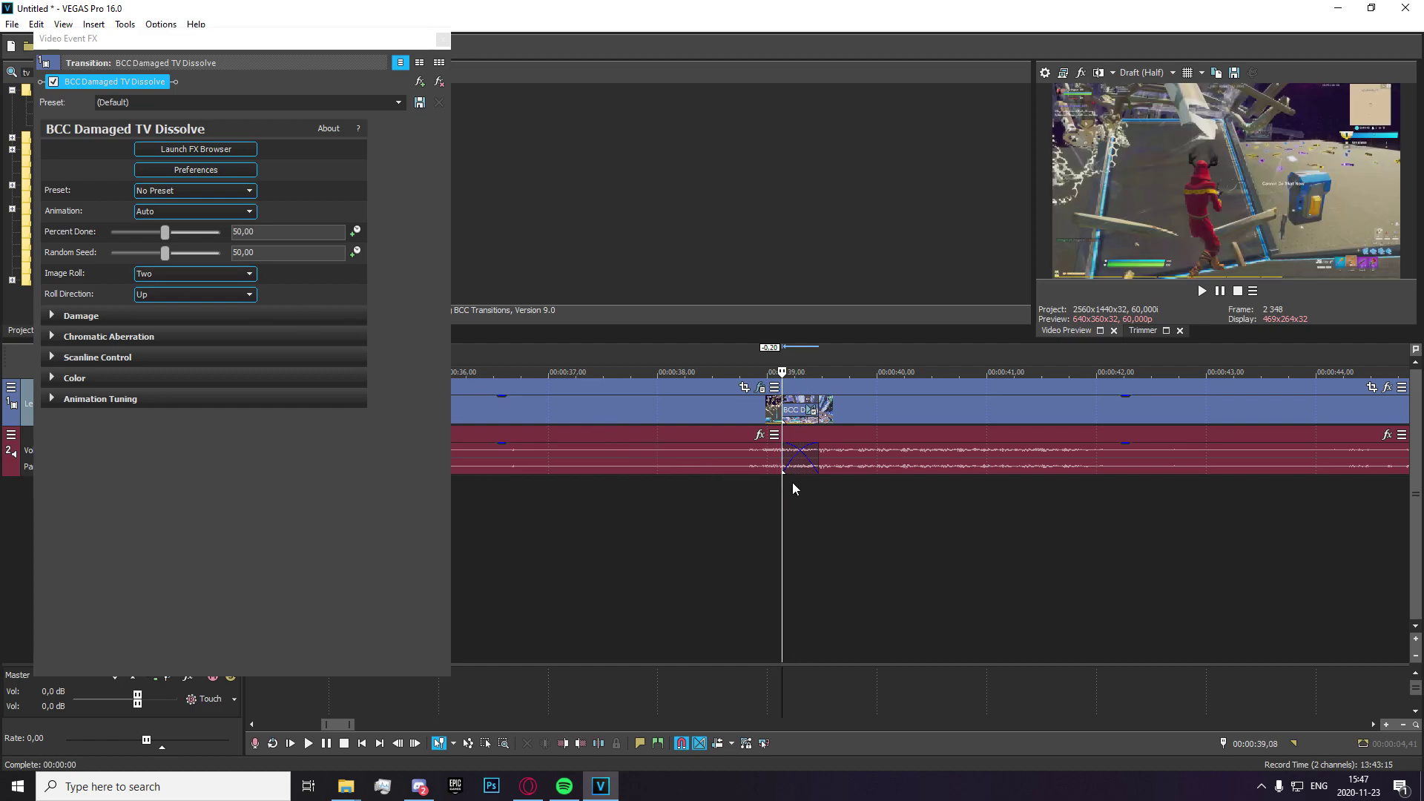
left_click(799, 485)
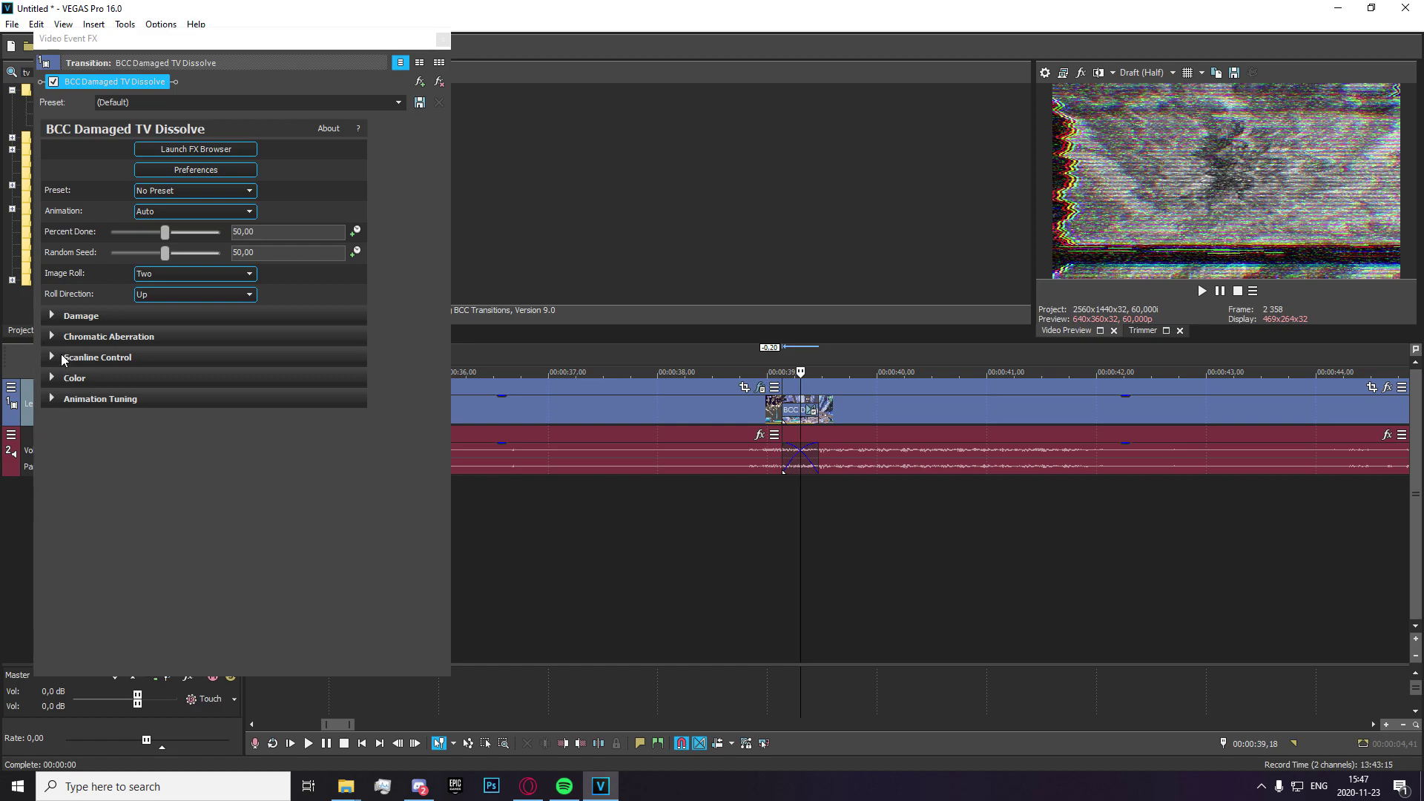
- Close the transition settings and insert a new empty video track on top
left_click(442, 40)
scroll(778, 527, "down", 6)
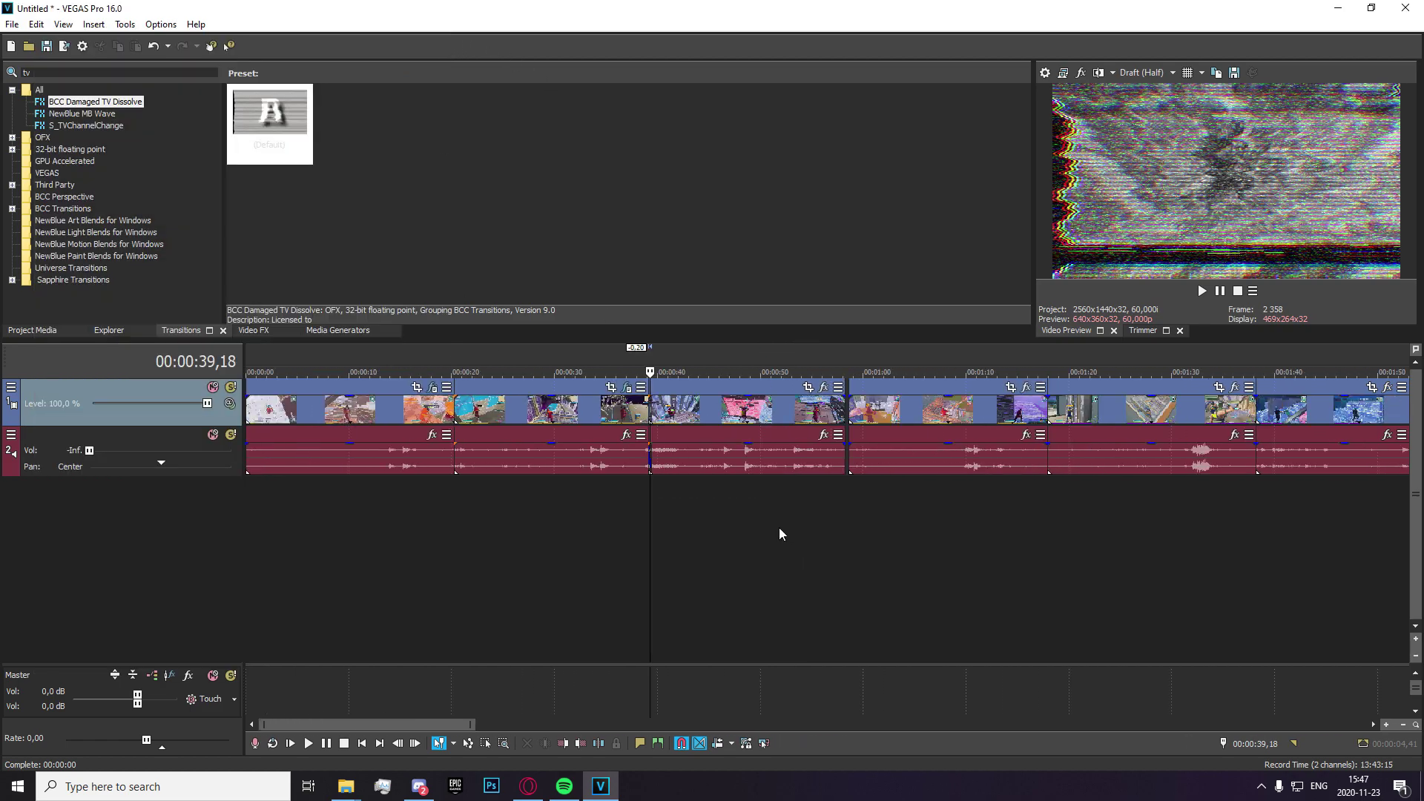
left_click(427, 517)
scroll(488, 564, "up", 5)
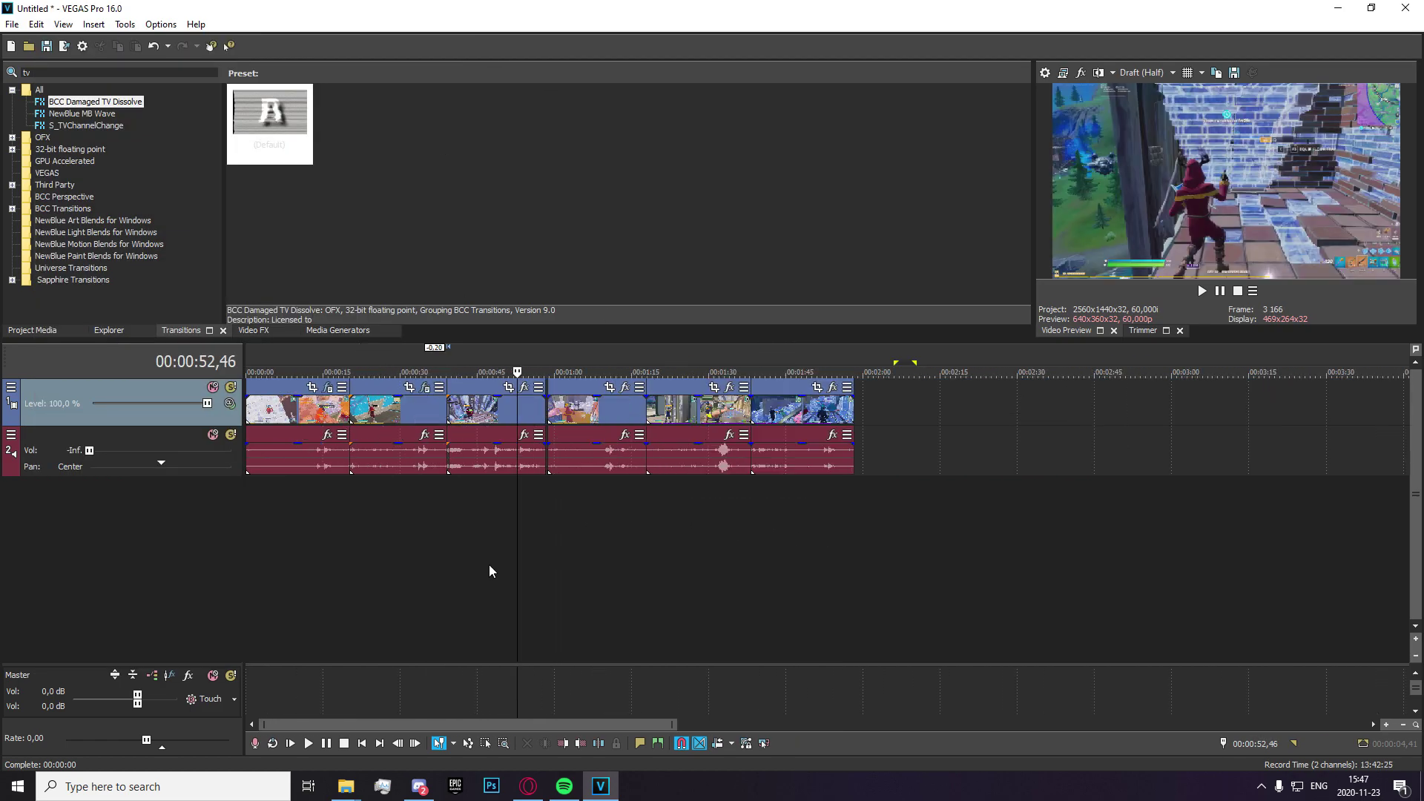
right_click(717, 558)
left_click(752, 605)
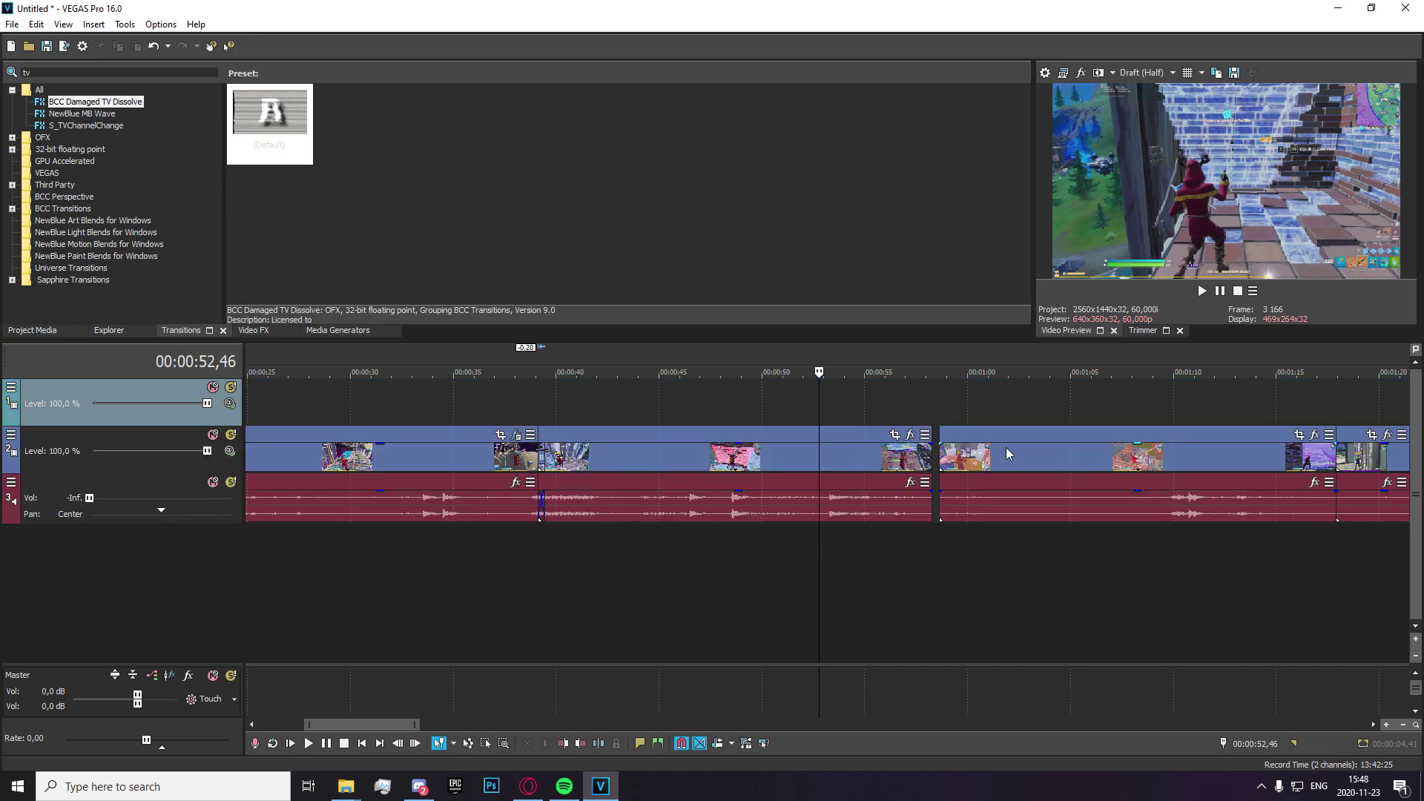
- Close the gap by moving the clip after it slightly left
left_click(1001, 449)
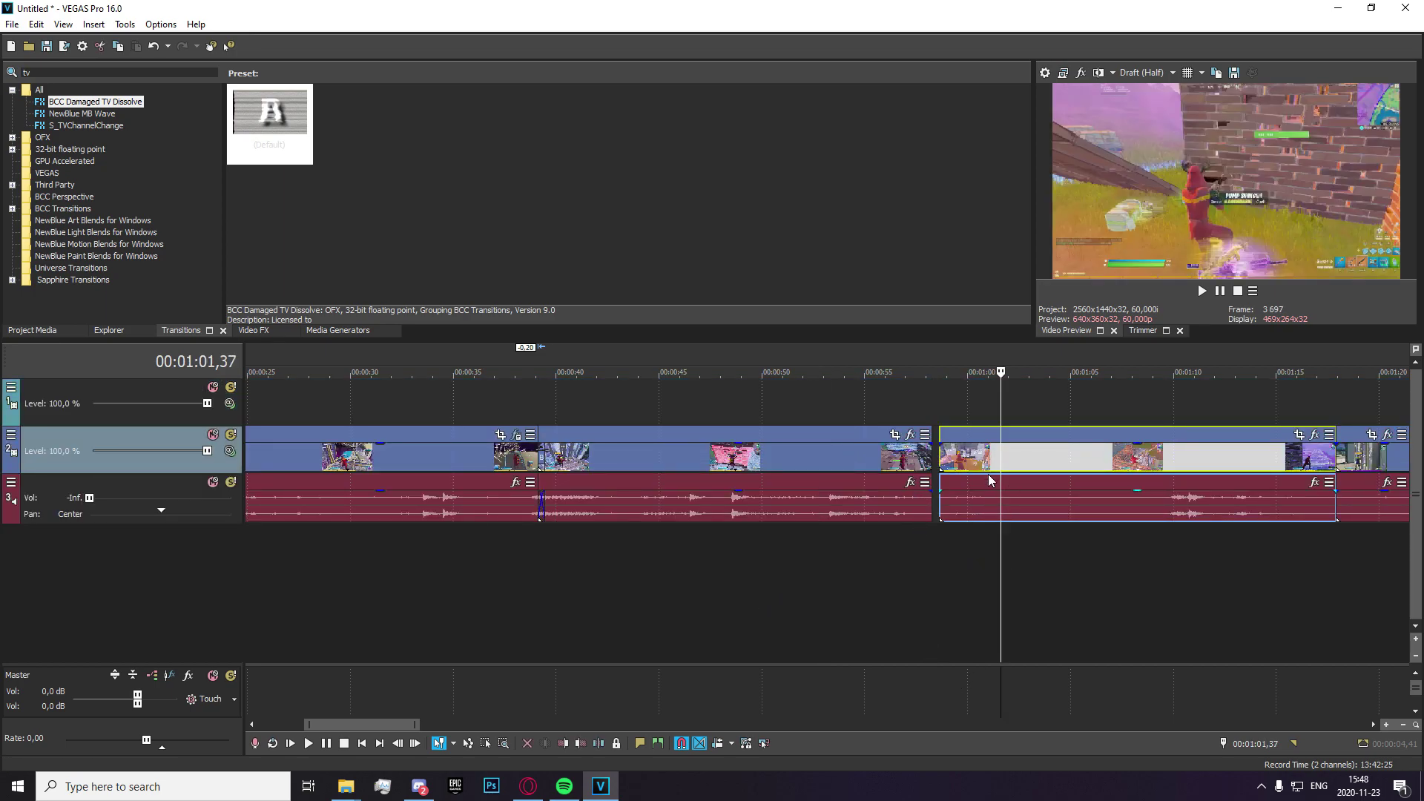
left_click_drag(989, 479, 976, 469)
right_click(787, 614)
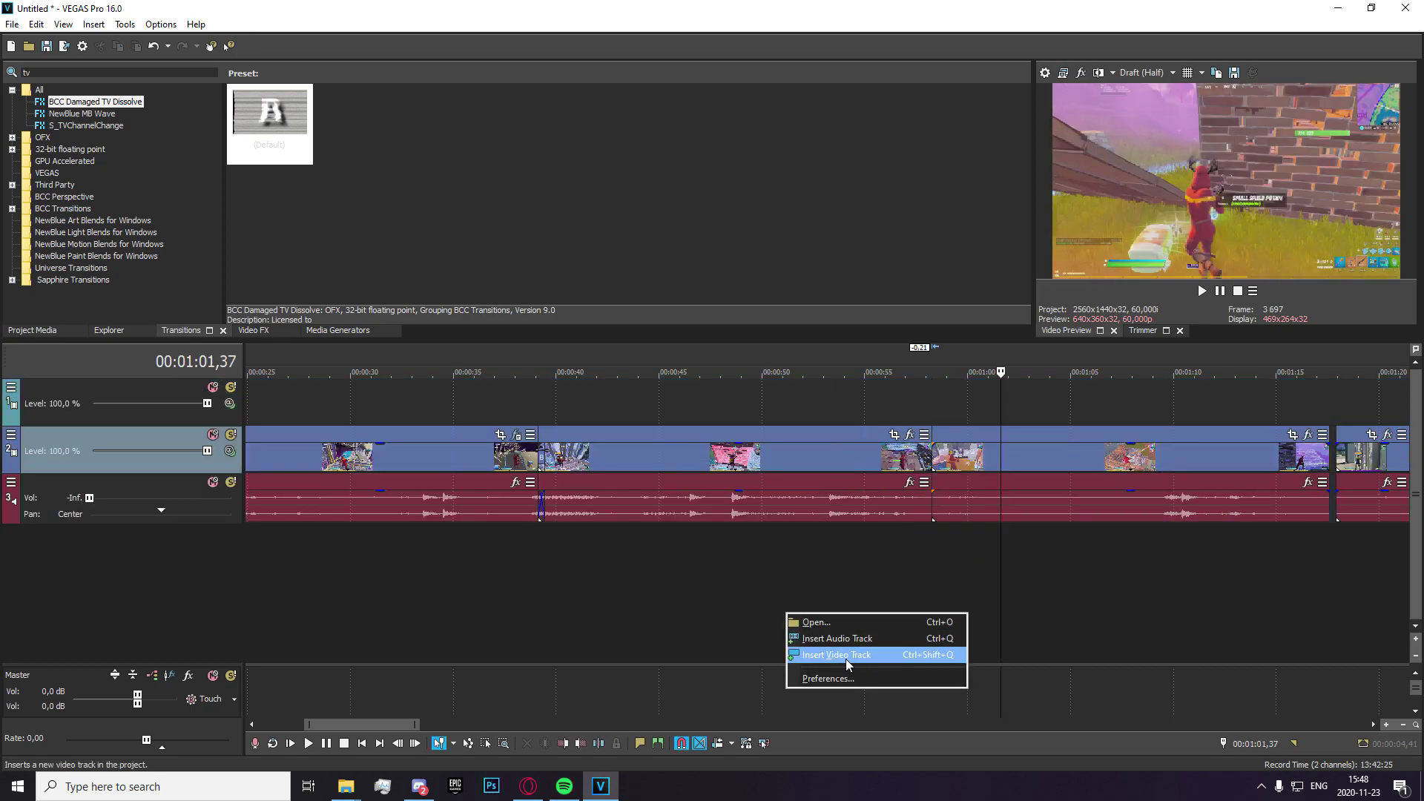
right_click(643, 572)
left_click(620, 553)
- Move the video part of the clip near 00:00:58 up onto the new top track
left_click(919, 553)
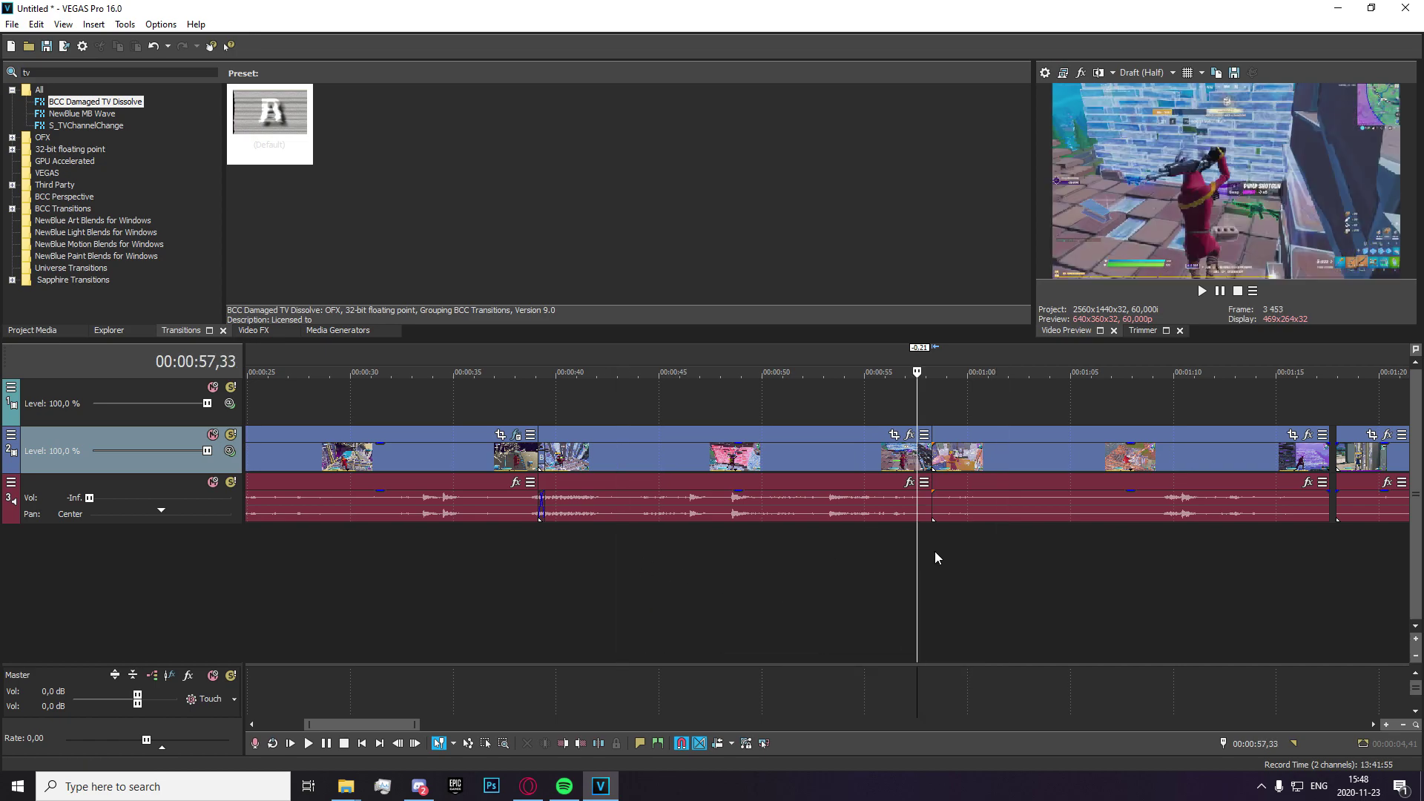
left_click(949, 461)
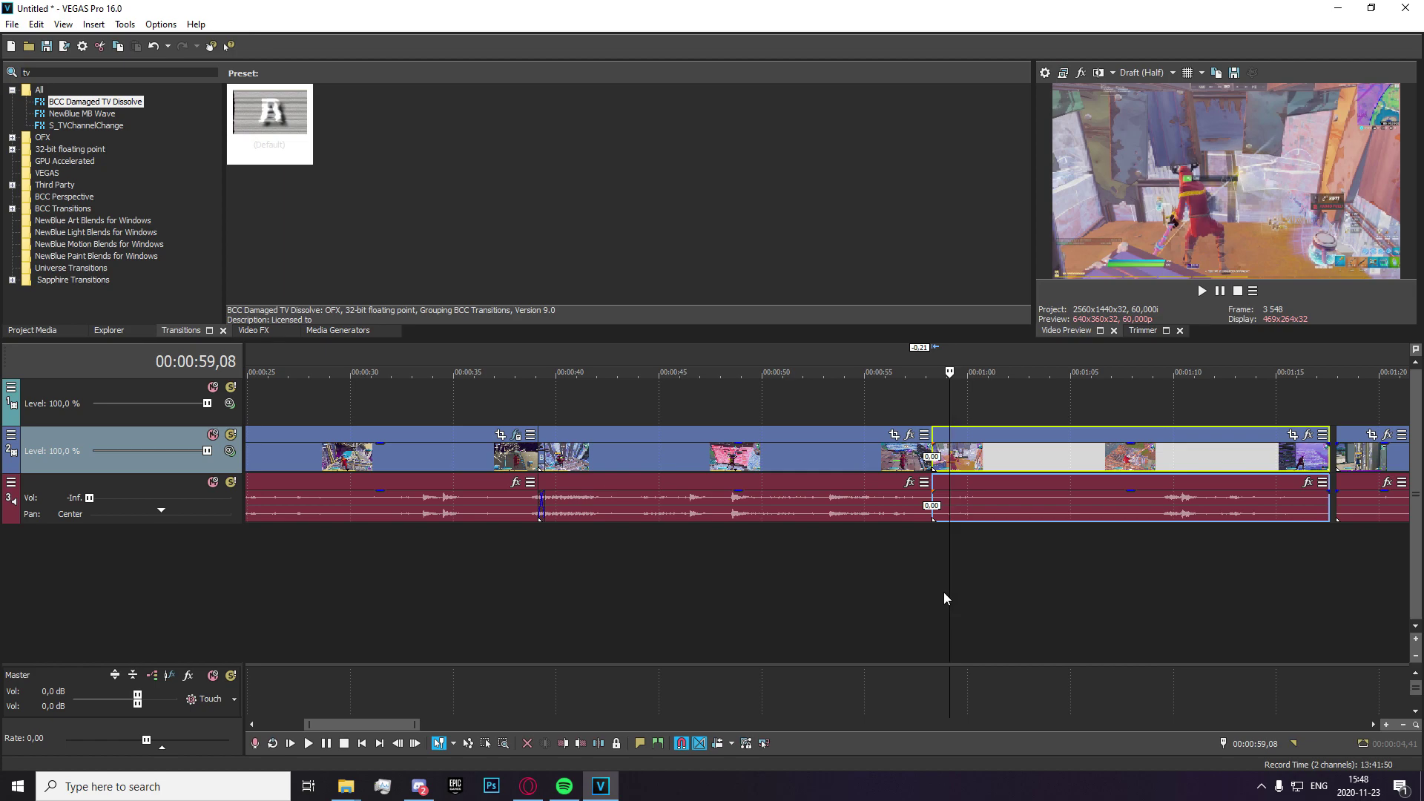
left_click(955, 574)
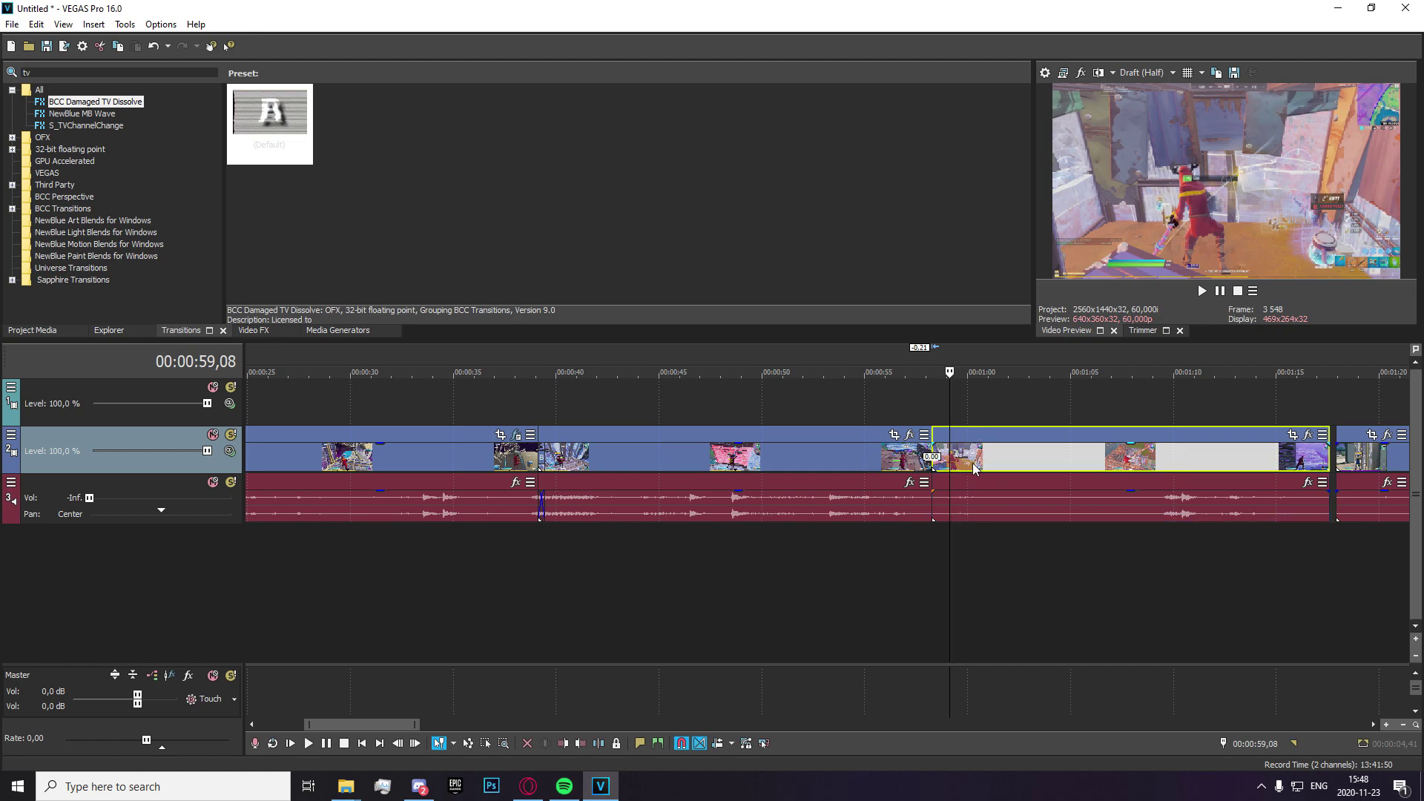
left_click_drag(974, 468, 961, 420)
- Trim the top-track clip's start to around 00:00:57,50
left_click(919, 404)
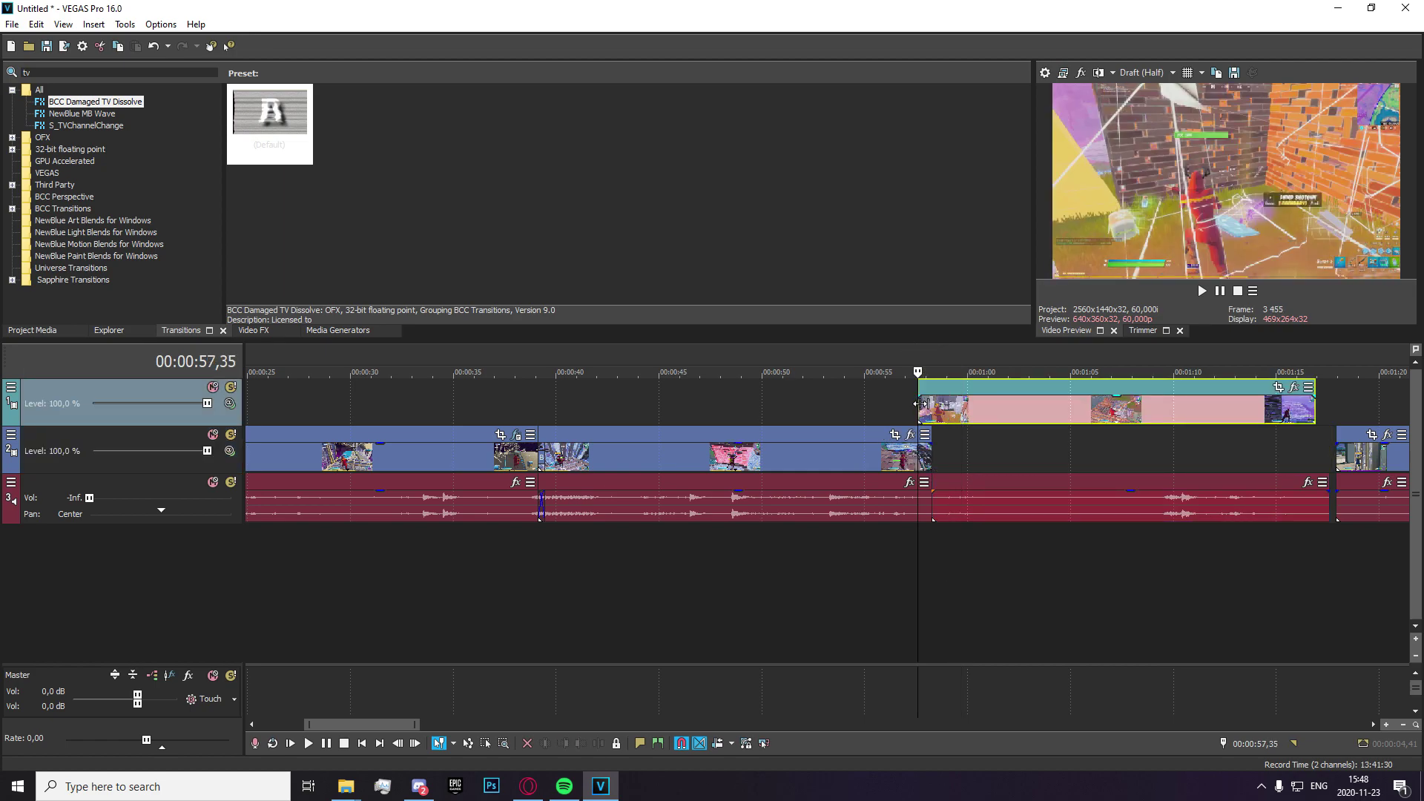
scroll(920, 404, "up", 5)
left_click(896, 412)
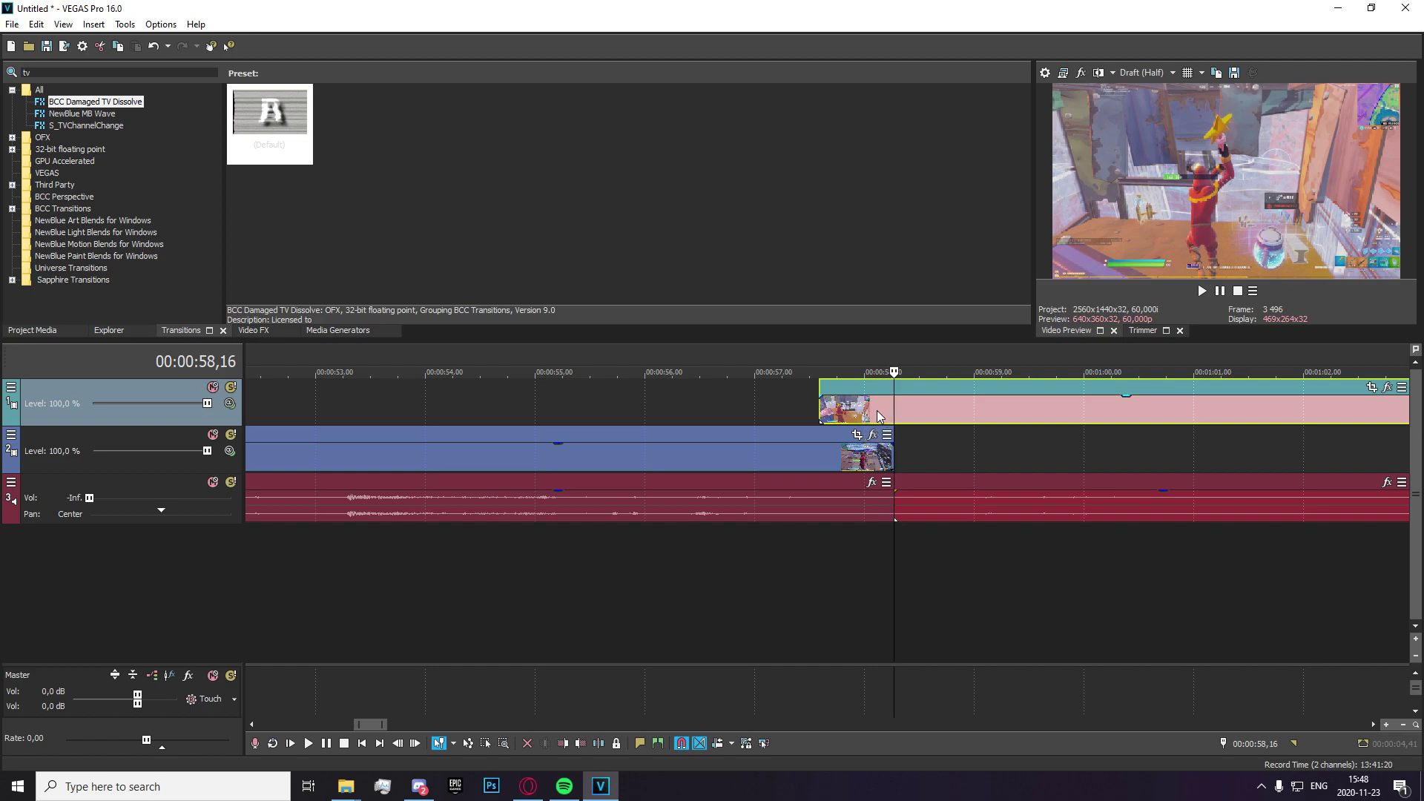
key("Left")
key("Left")
key("Left")
key("Left")
key("Left")
key("Left")
key("Left")
key("Left")
key("Left")
key("Left")
key("Left")
key("Left")
key("Left")
key("Left")
key("Left")
key("Left")
key("Left")
key("Left")
key("Left")
key("Left")
key("Left")
key("Left")
key("Left")
key("Left")
key("Left")
key("Left")
key("Left")
key("Left")
key("Left")
key("Left")
key("Left")
key("Left")
key("Left")
key("Left")
key("Left")
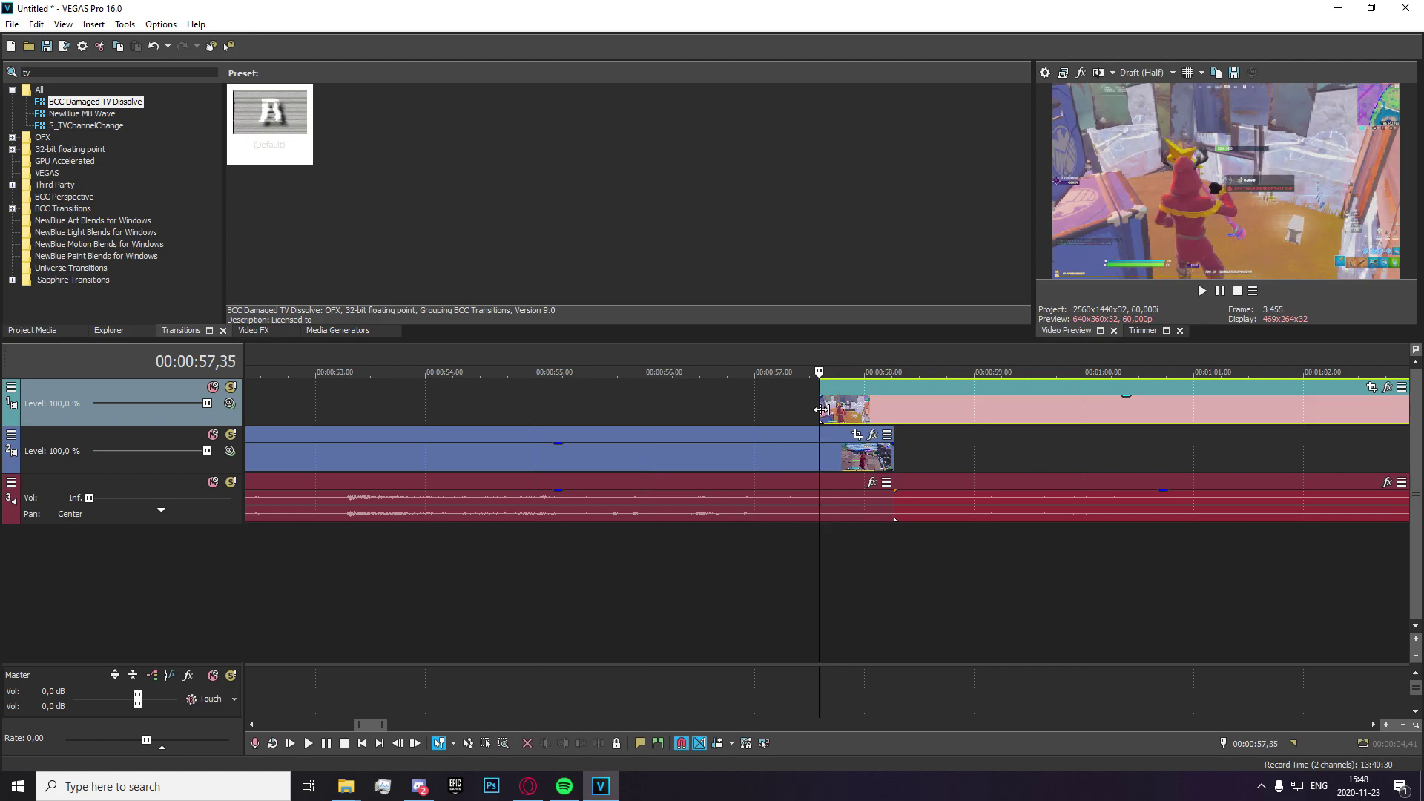
left_click_drag(821, 409, 841, 415)
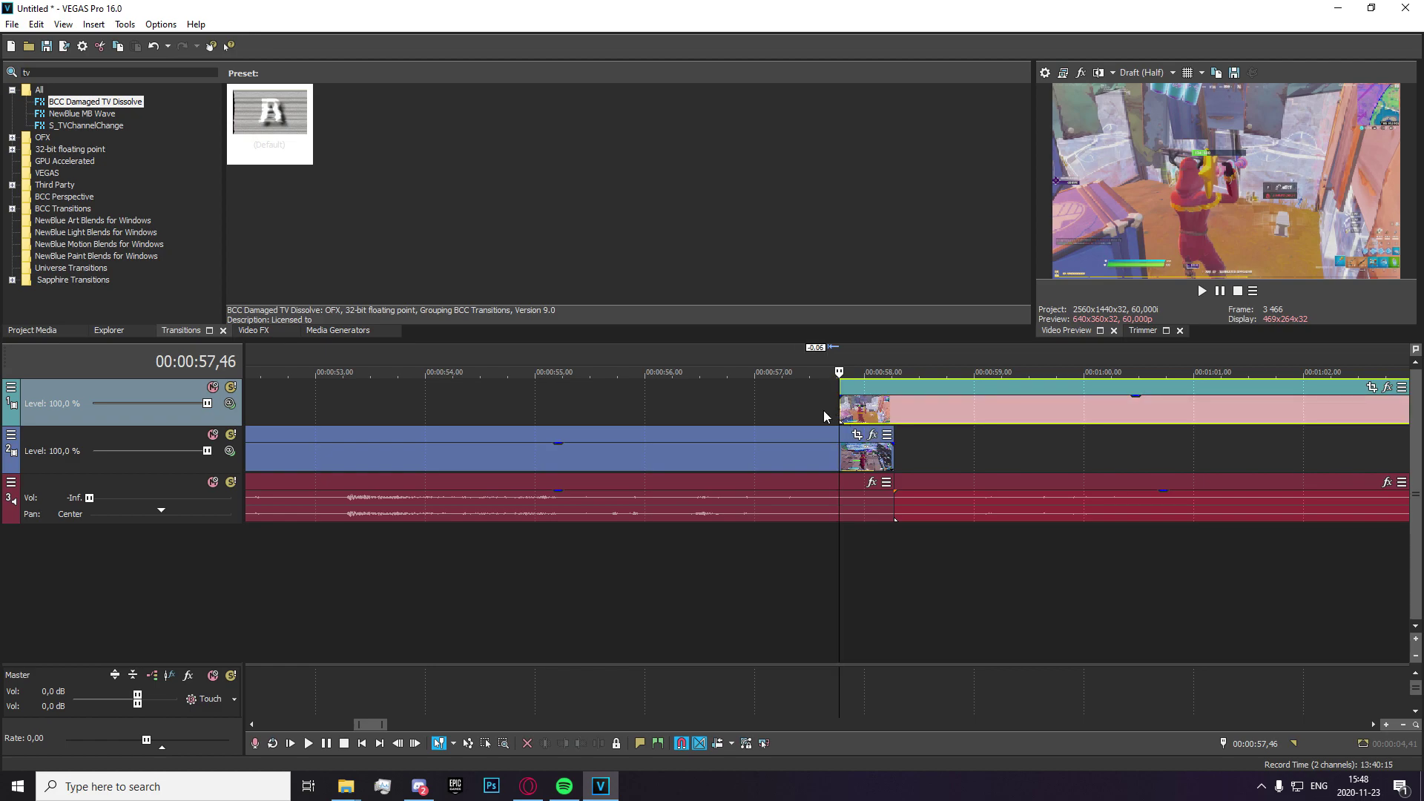
scroll(967, 412, "down", 3)
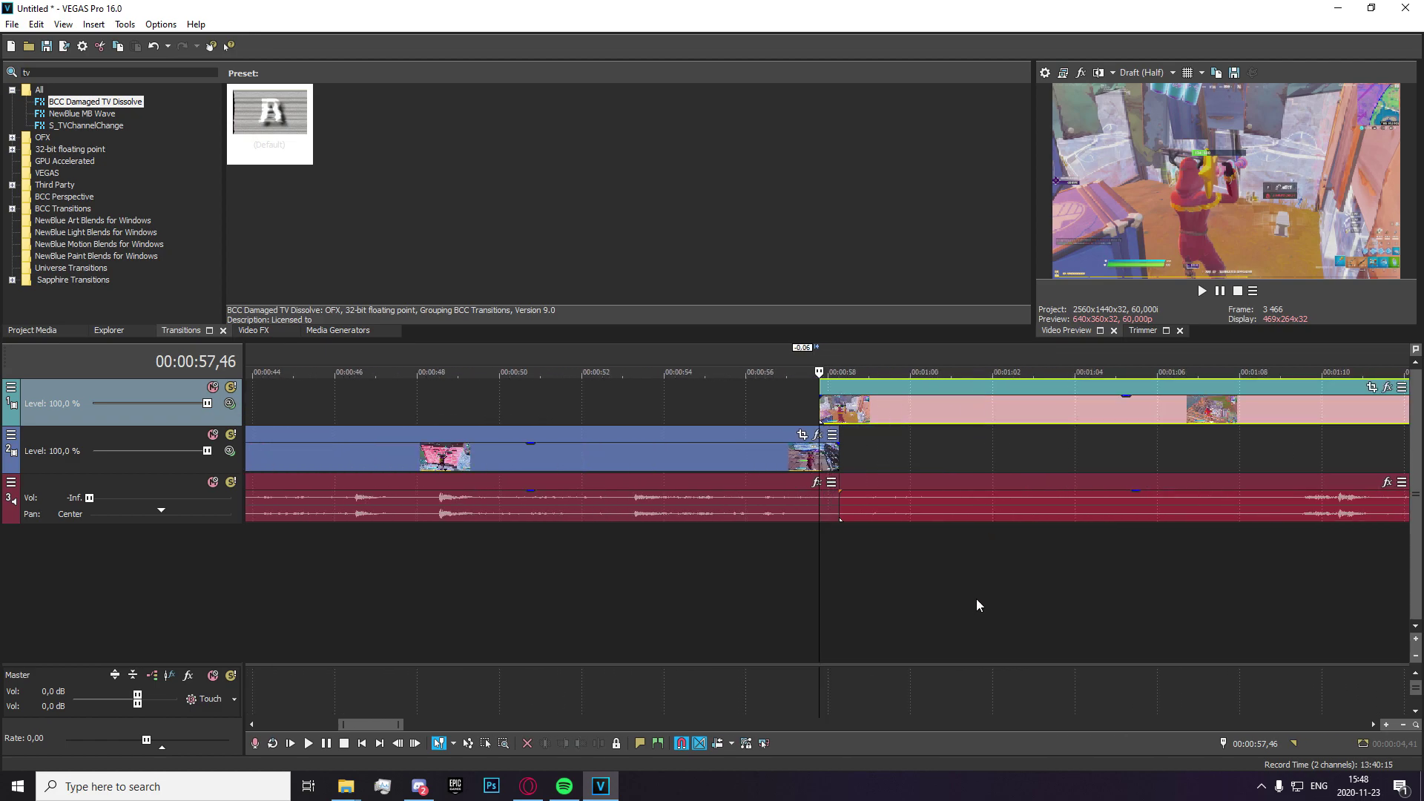
scroll(977, 604, "down", 3)
- In Pan/Crop, enlarge the frame and push the clip off-screen for its starting keyframe
left_click(1044, 387)
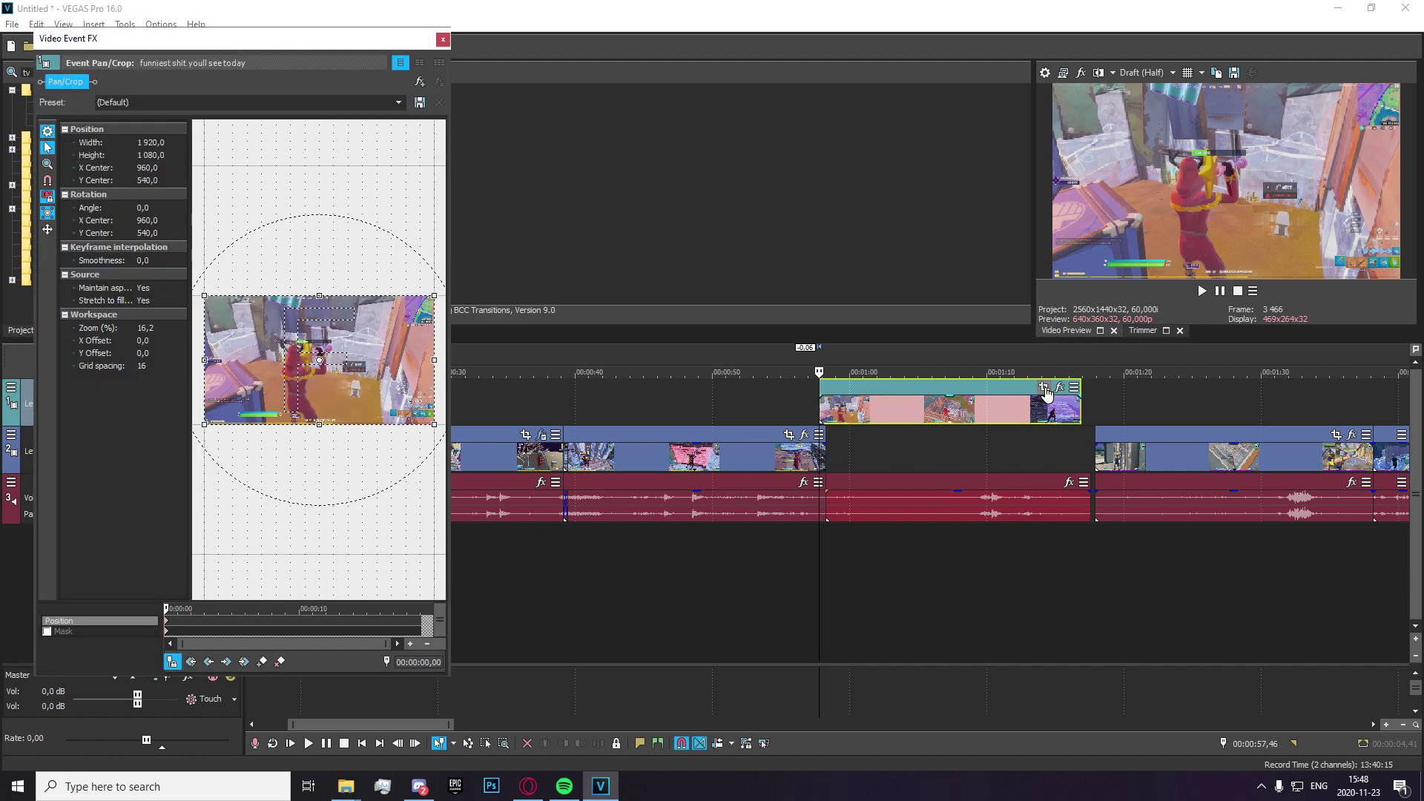
scroll(375, 333, "down", 3)
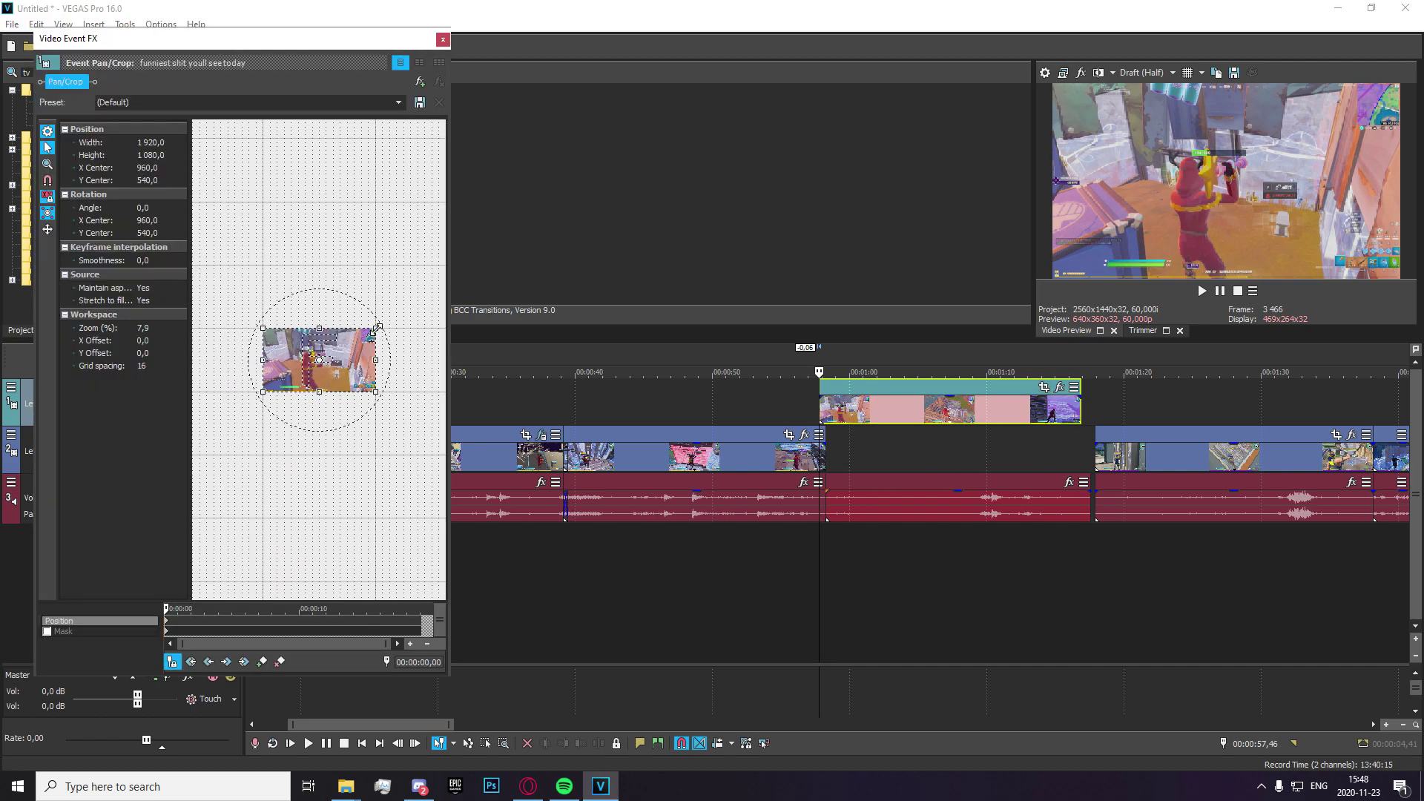
left_click_drag(378, 327, 429, 297)
scroll(330, 324, "down", 1)
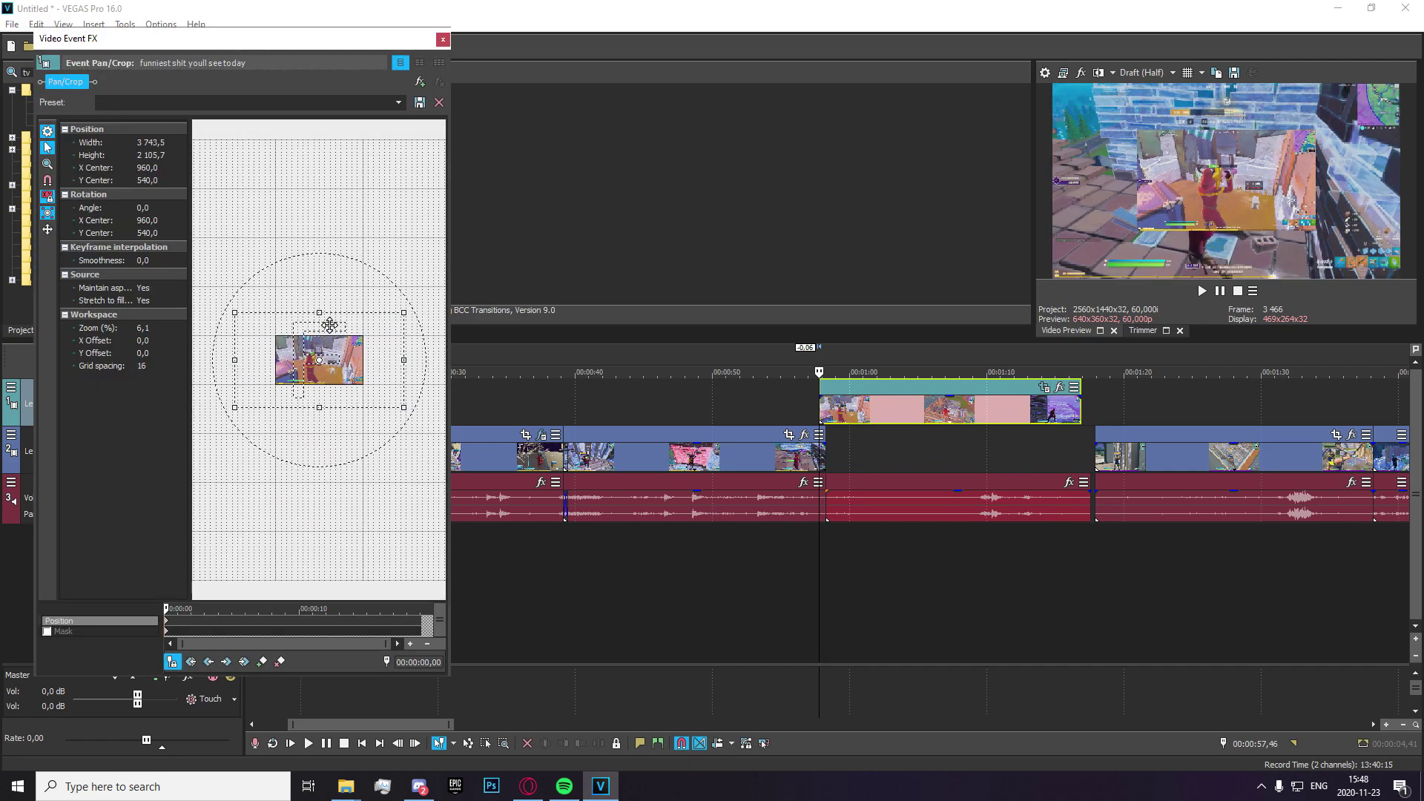
left_click_drag(349, 361, 479, 363)
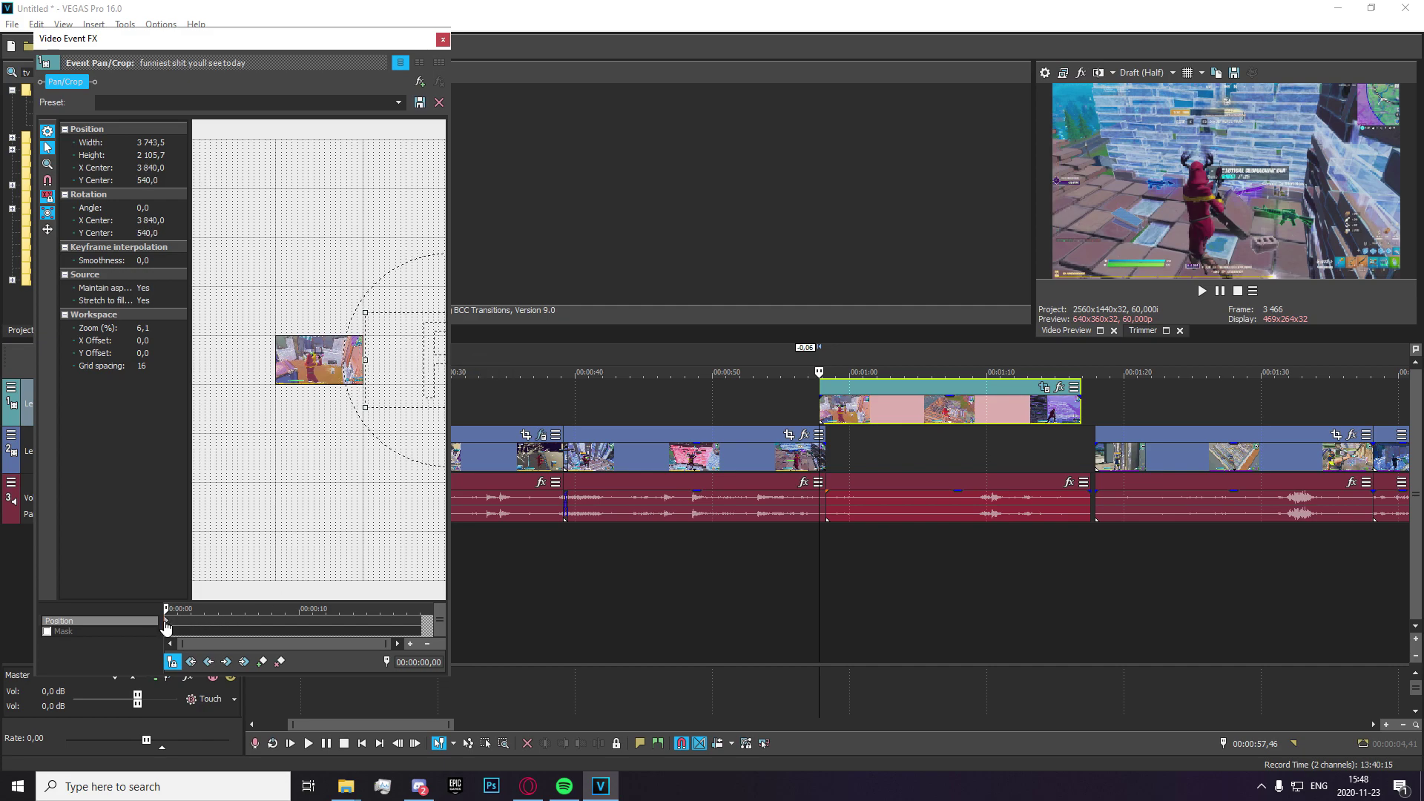
- Add a later keyframe at 0,15 with the clip centred, then preview the motion
left_click_drag(166, 628, 168, 629)
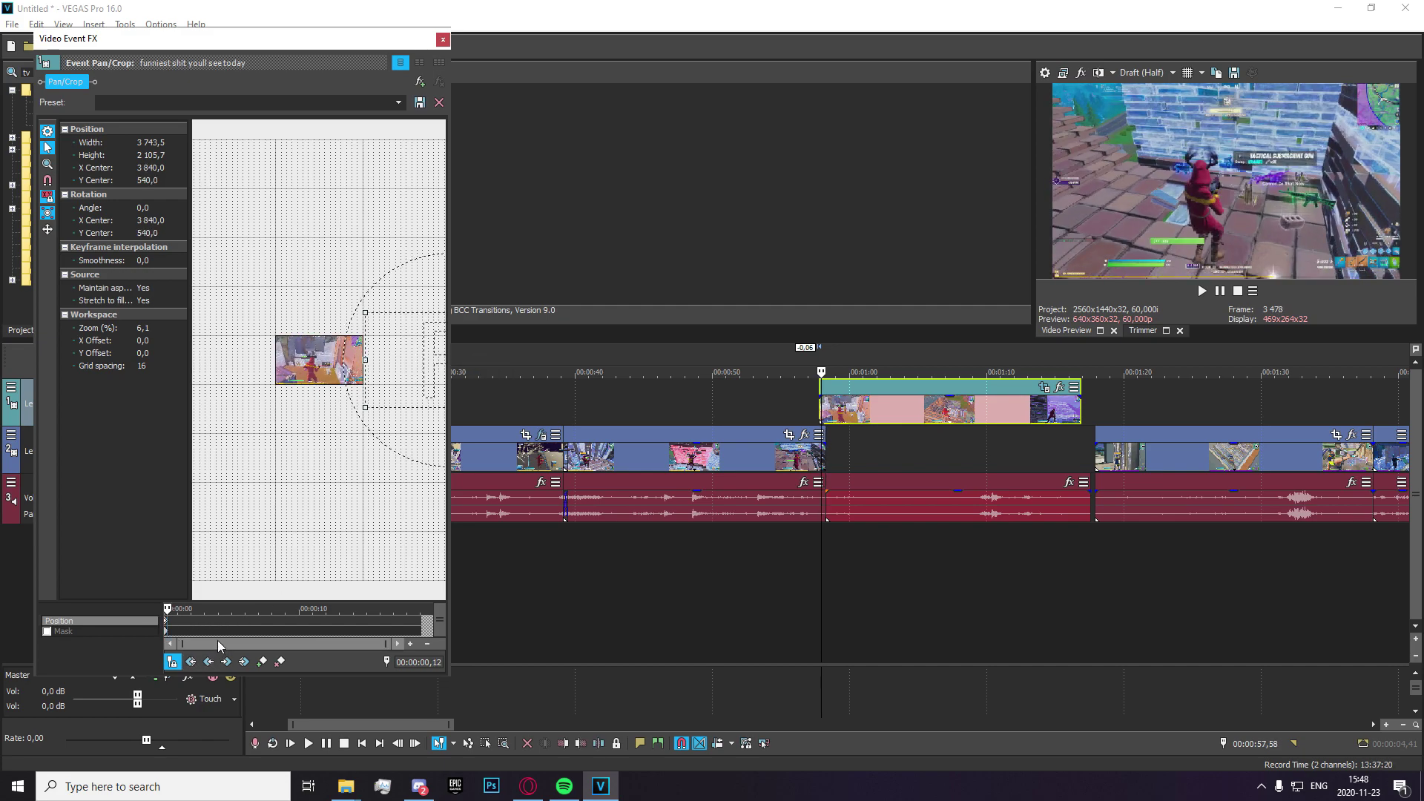
scroll(220, 646, "up", 2)
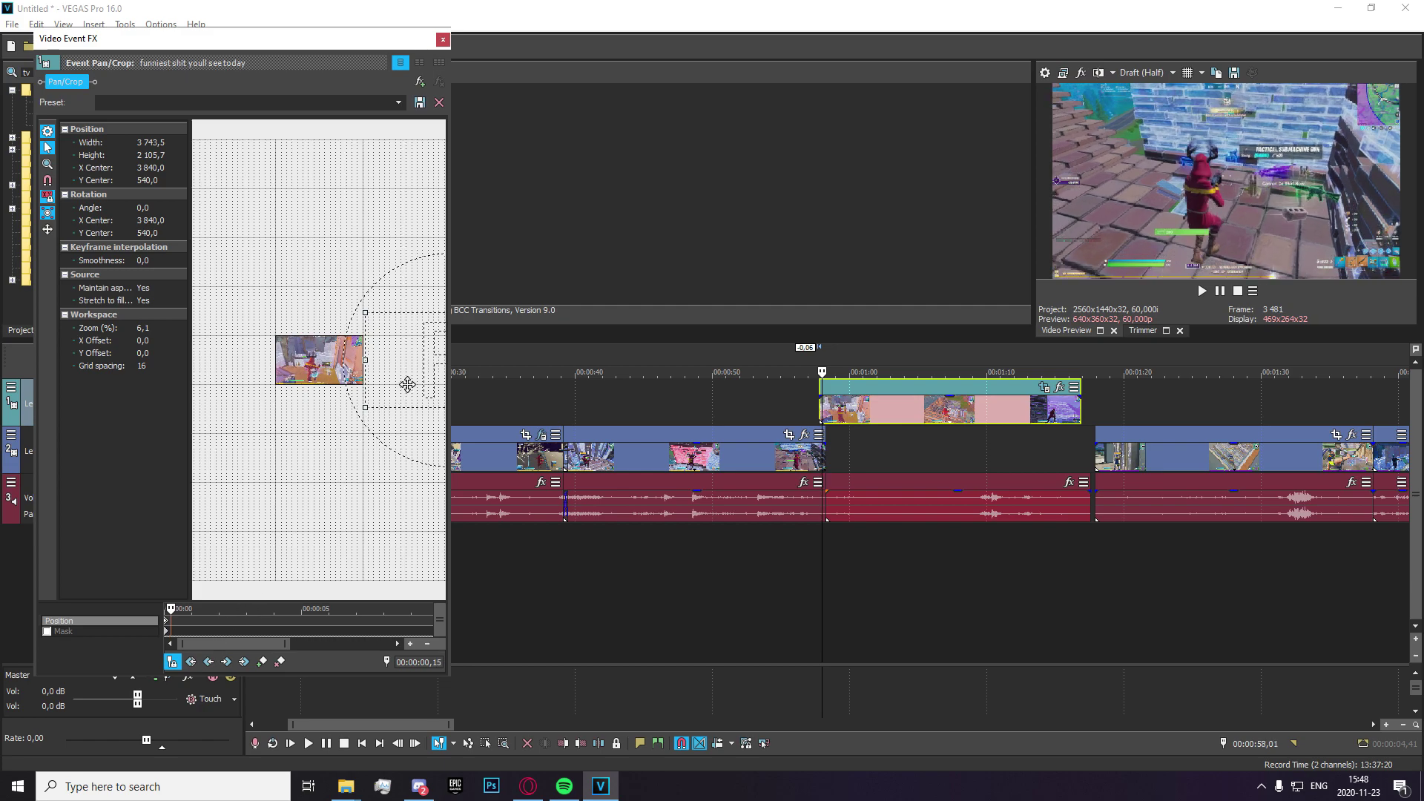
left_click_drag(406, 383, 279, 382)
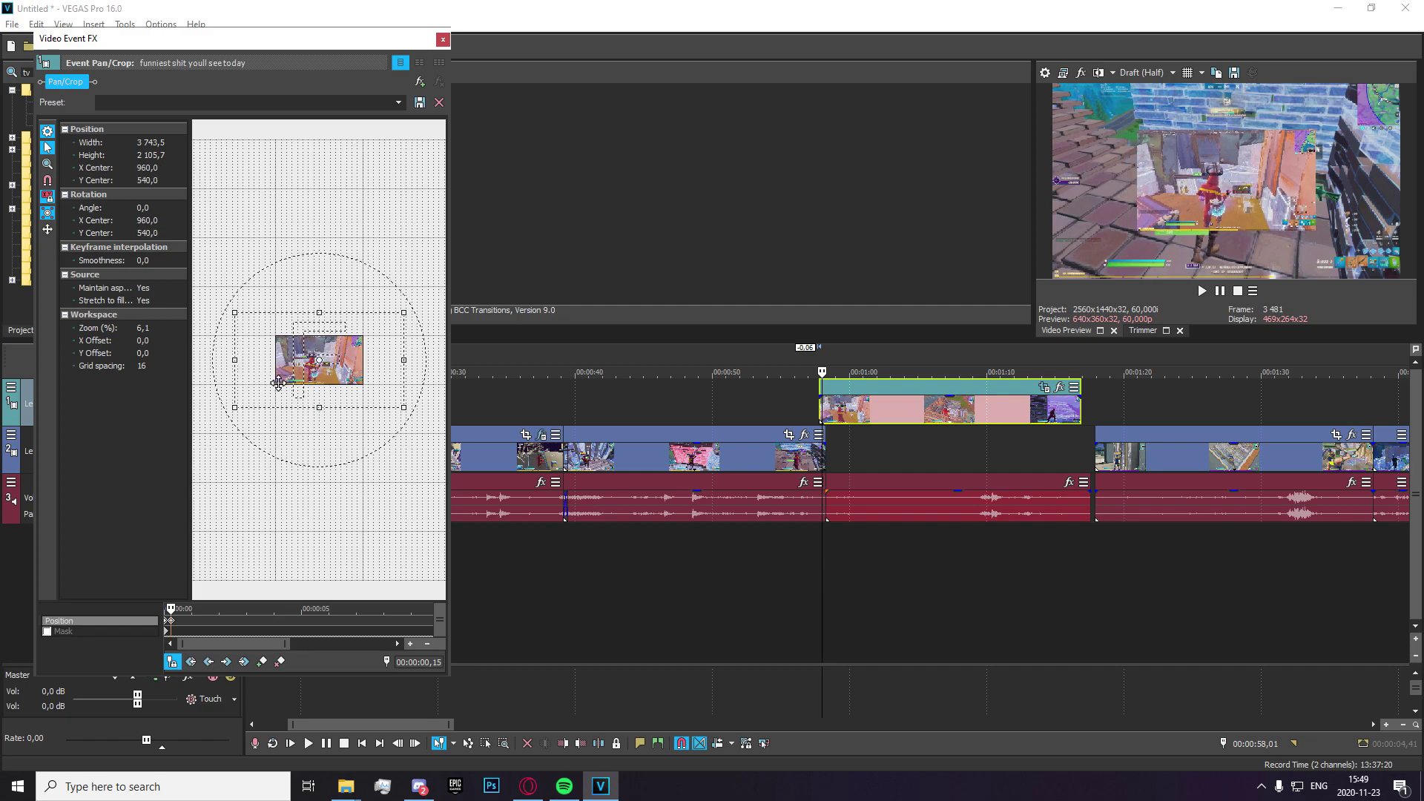
scroll(223, 642, "up", 3)
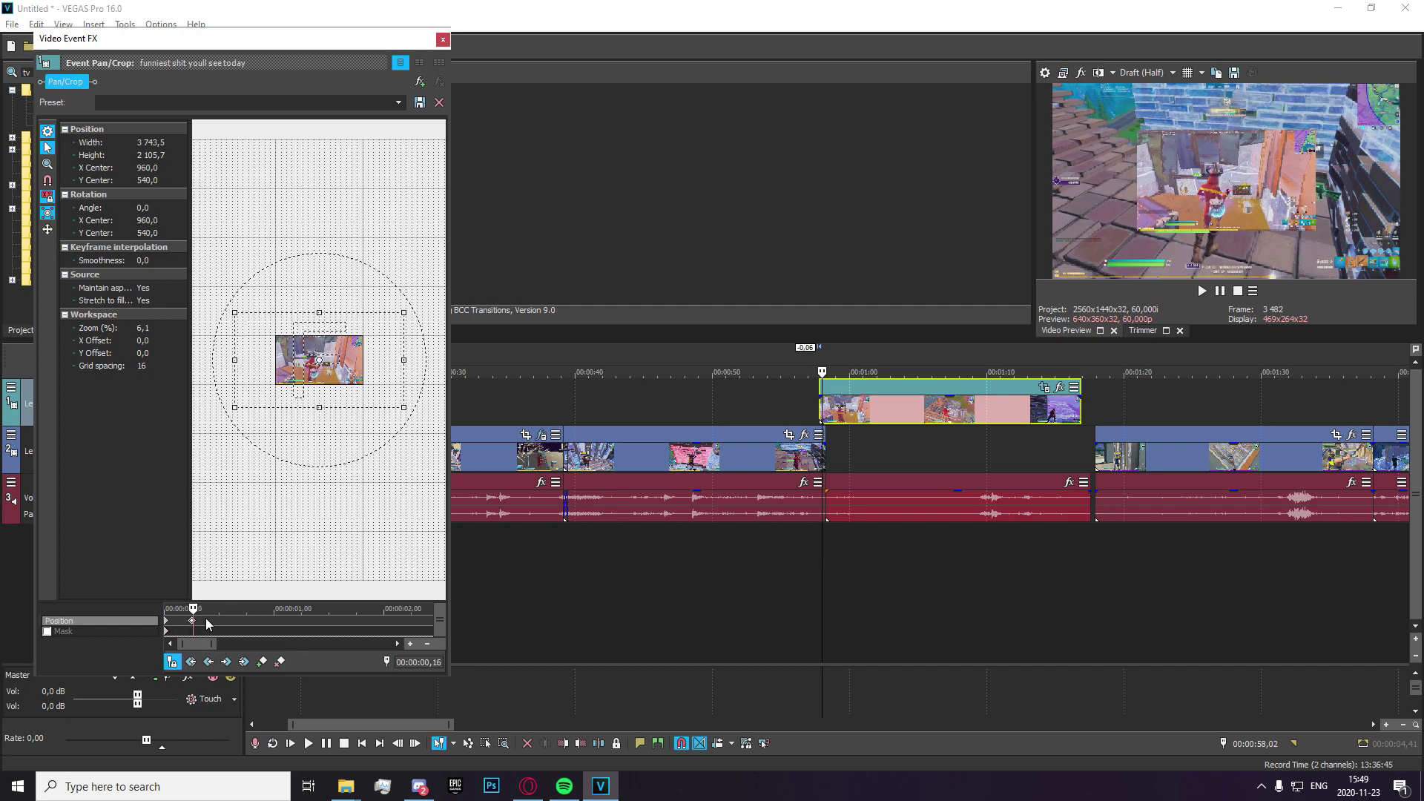
key("space")
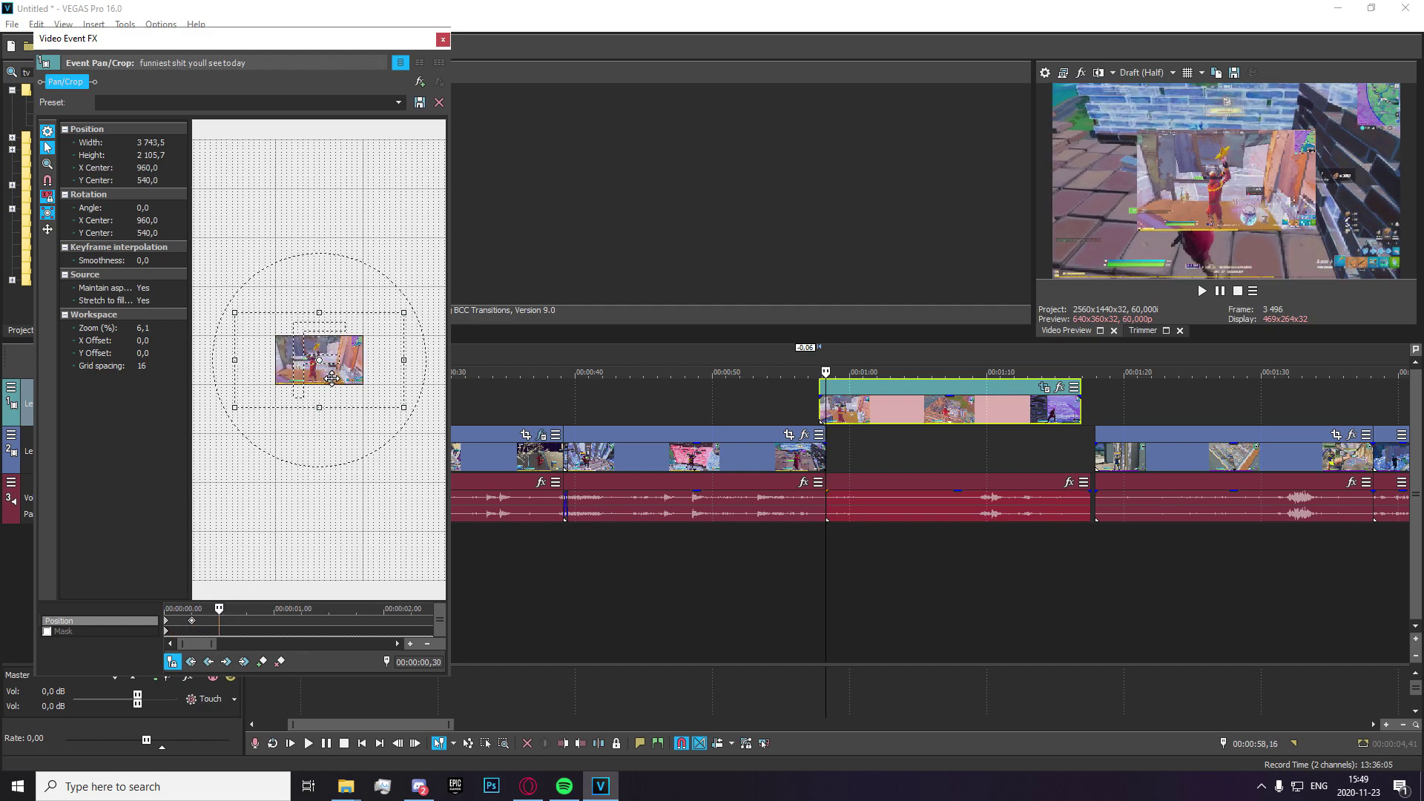
- Match the frame to the source aspect and tilt the clip slightly at its end keyframe
right_click(356, 361)
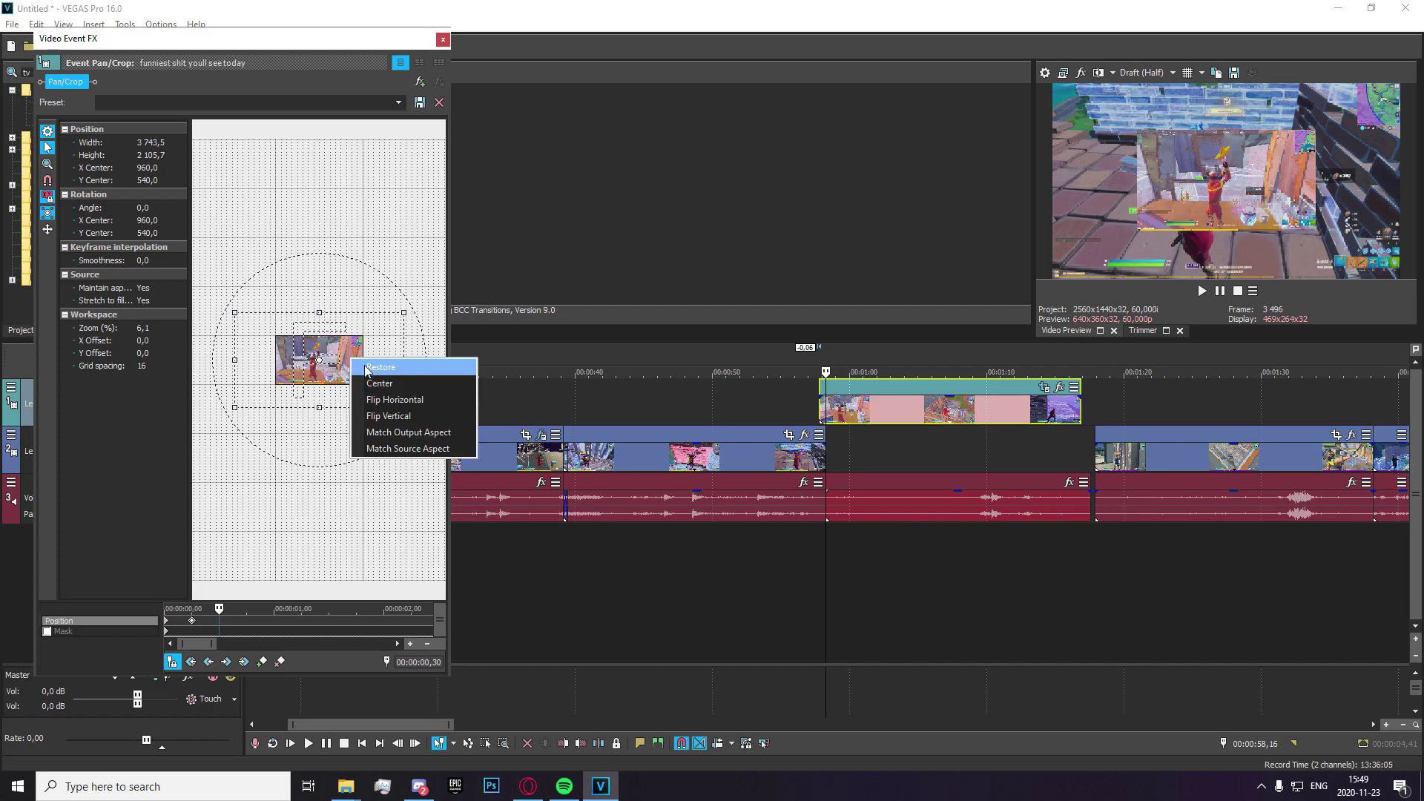
left_click(361, 448)
left_click(167, 634)
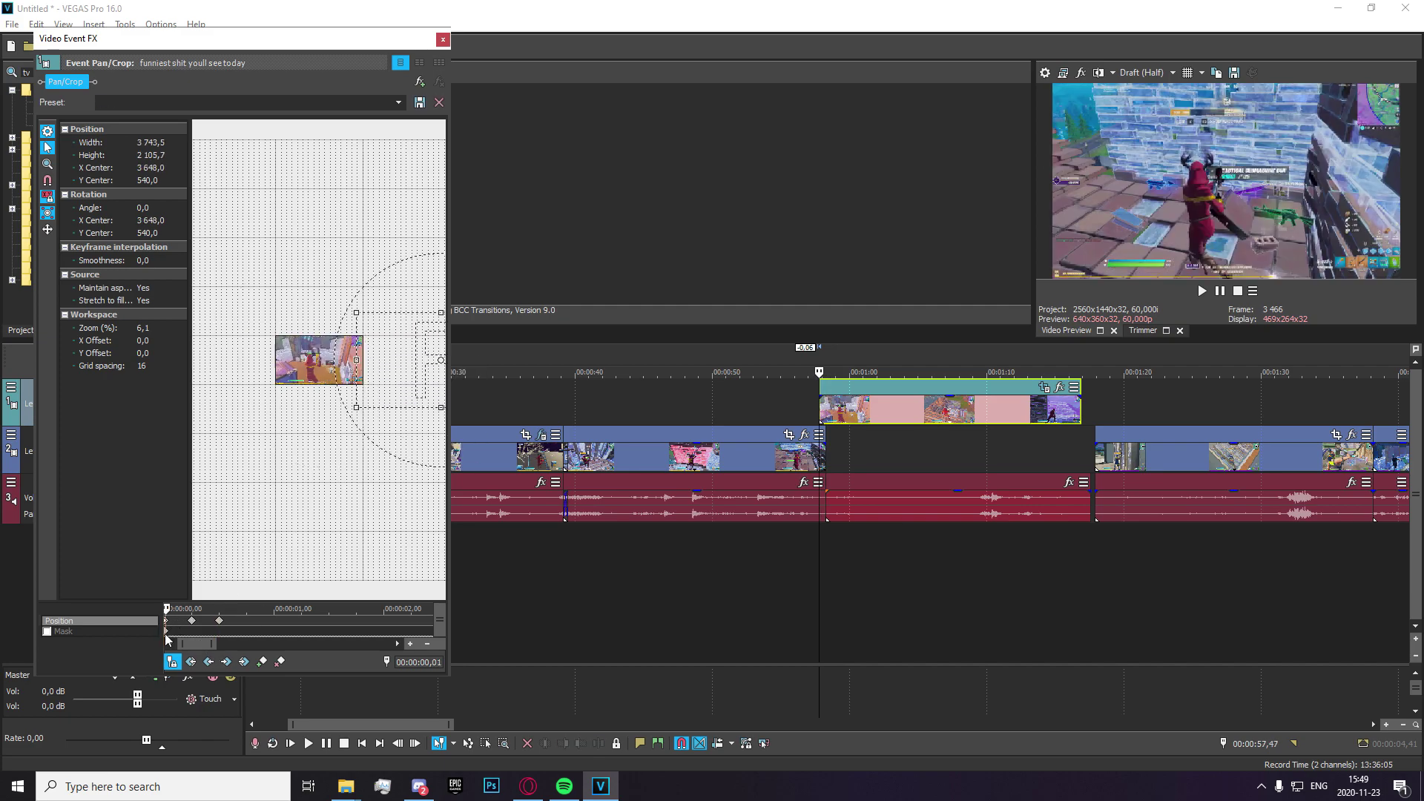
left_click_drag(167, 638, 179, 634)
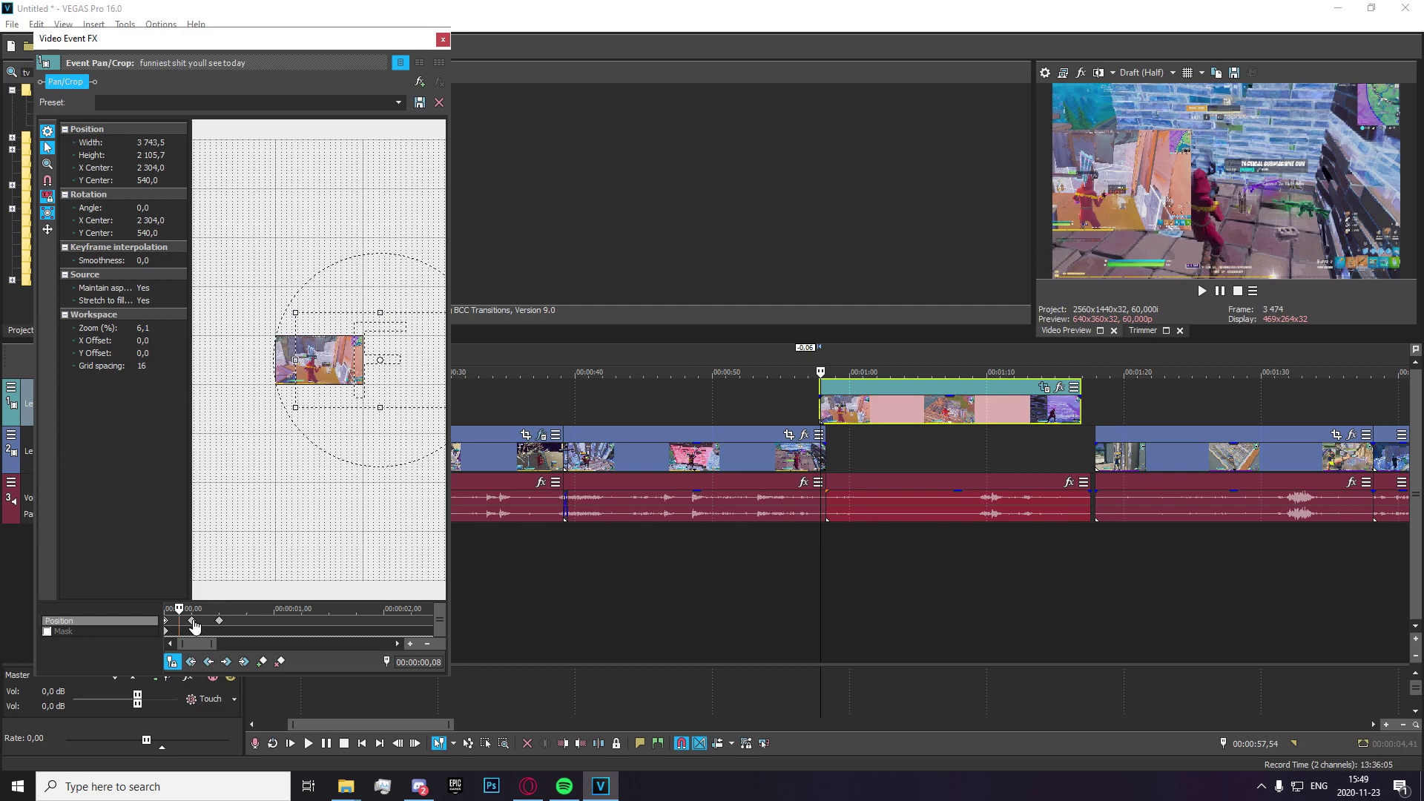
left_click(191, 623)
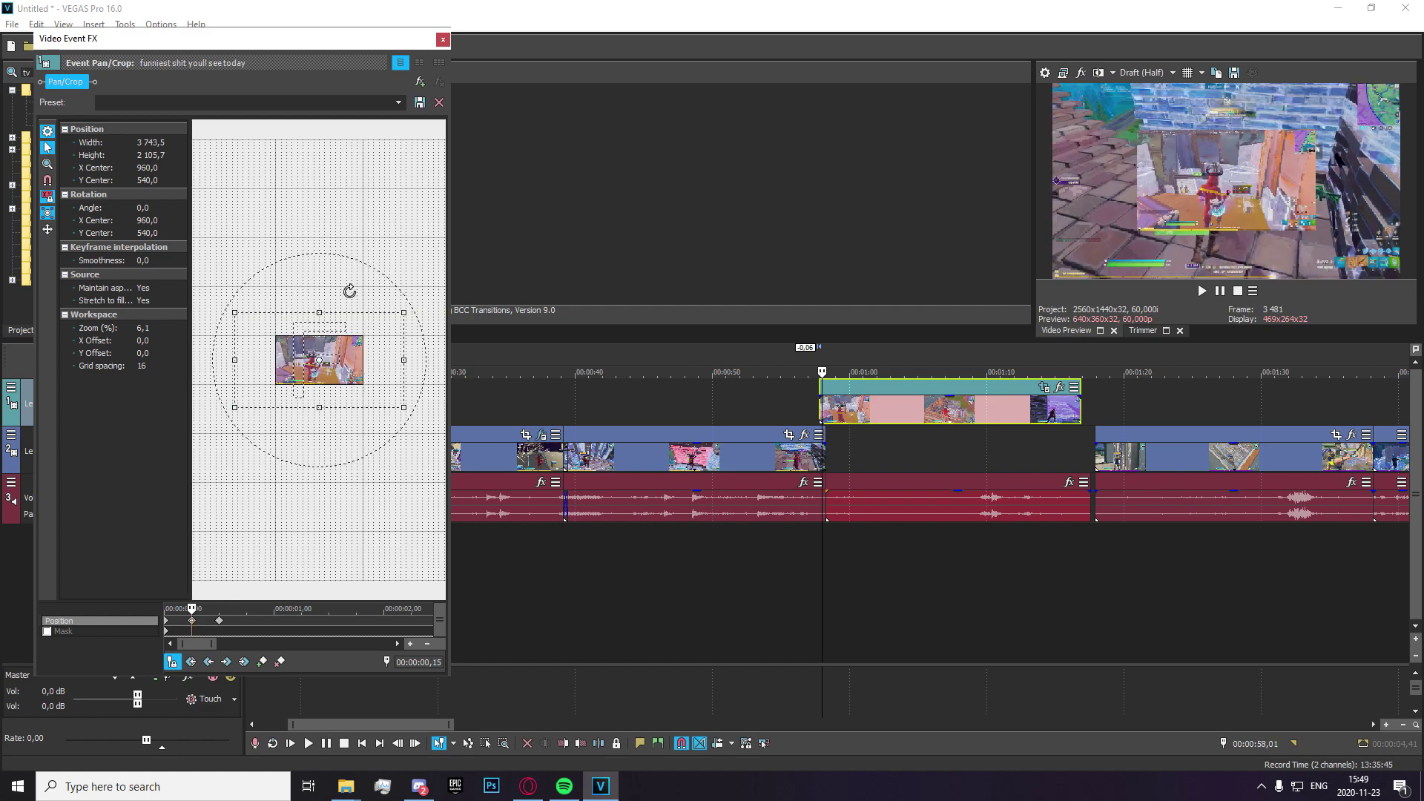
left_click_drag(349, 291, 346, 290)
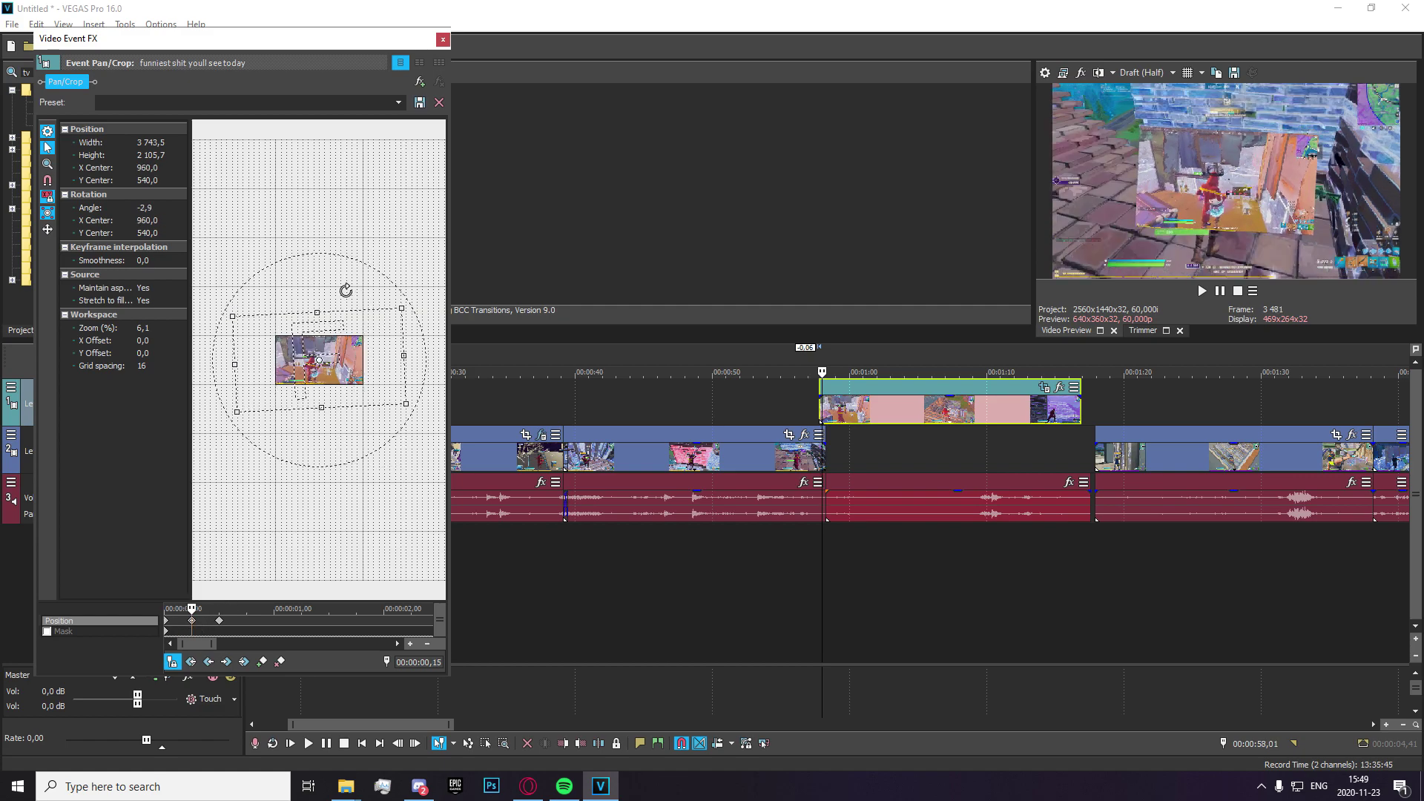
- Play back the slide-in on the main timeline from just before the clip
left_click(819, 567)
scroll(819, 570, "up", 5)
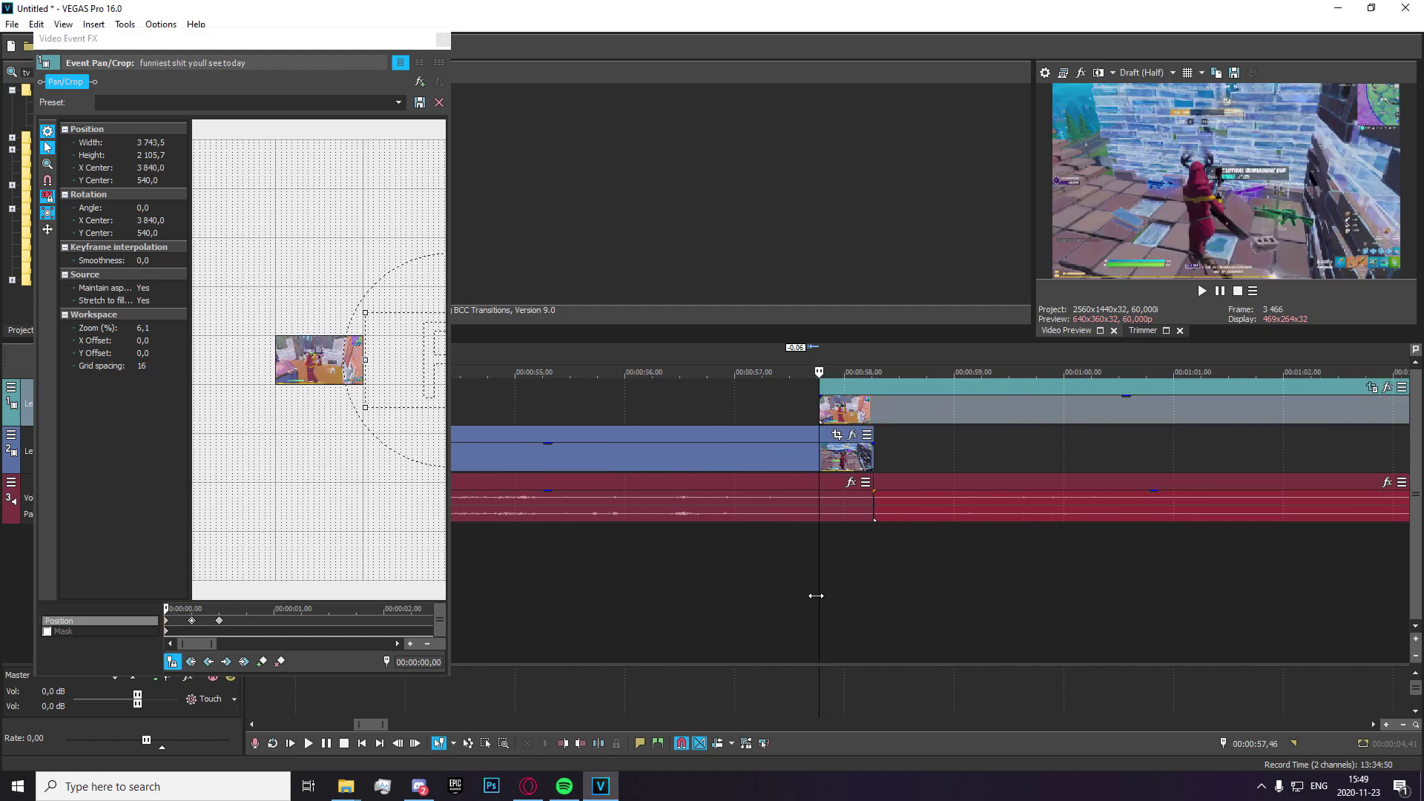
left_click(767, 565)
key("space")
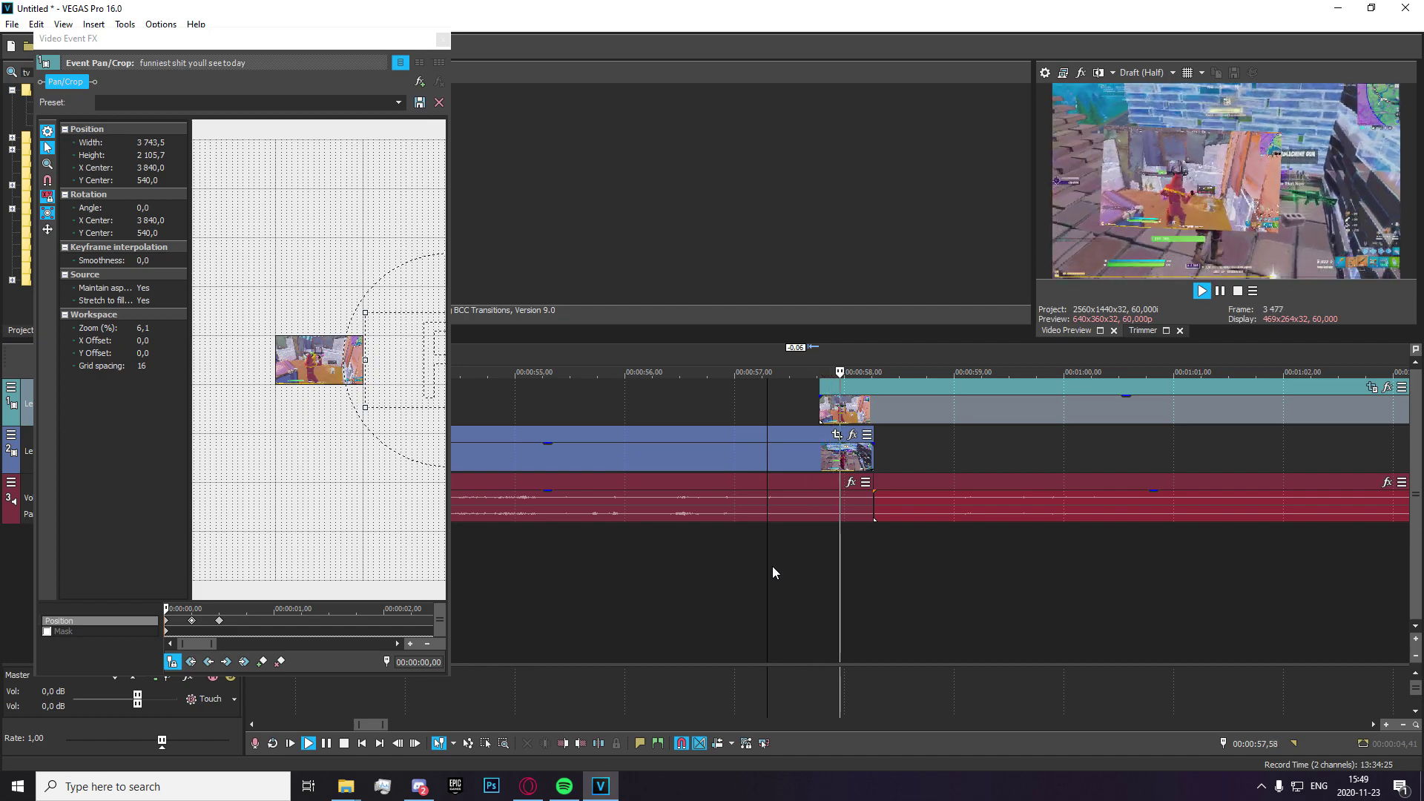
key("space")
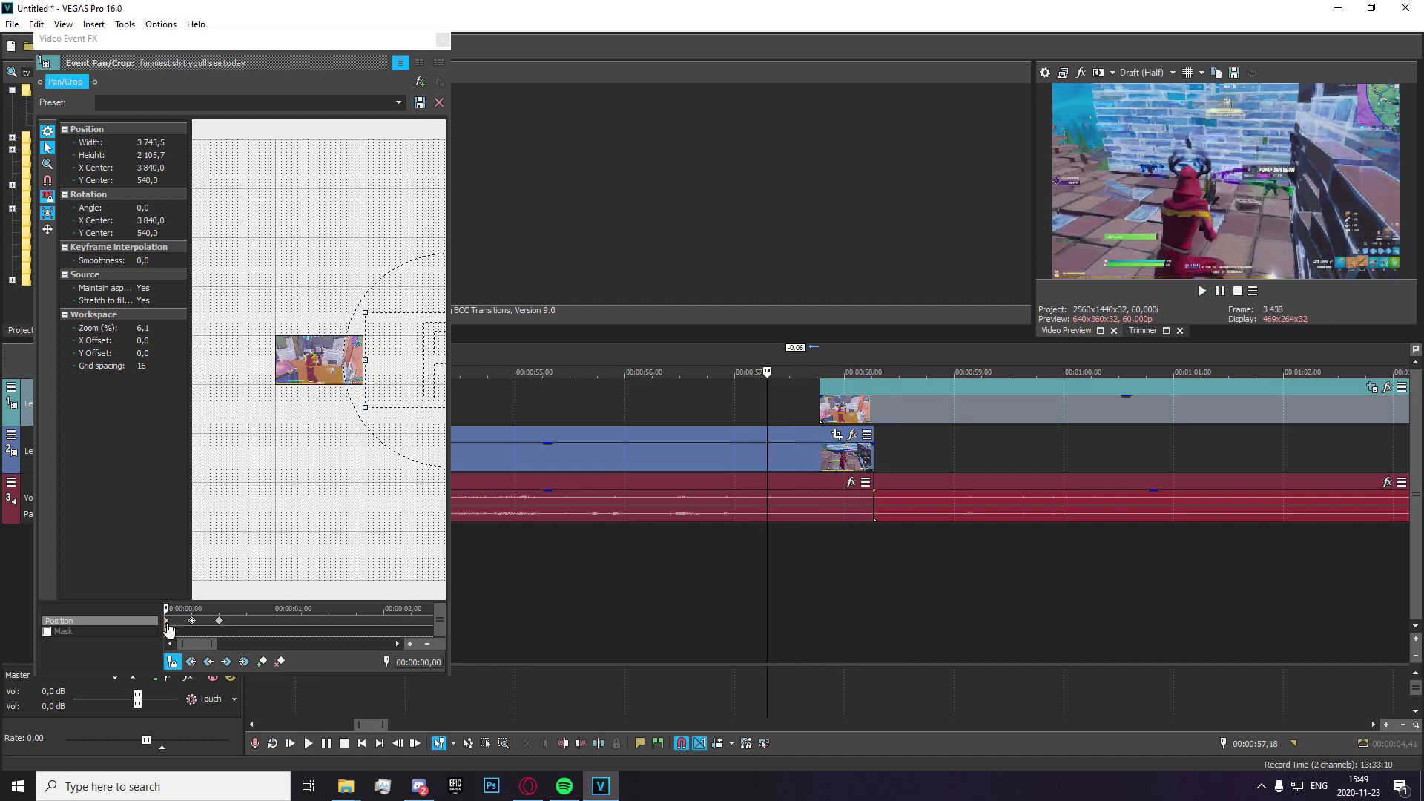
- Set both Pan/Crop keyframes to Slow easing
right_click(166, 626)
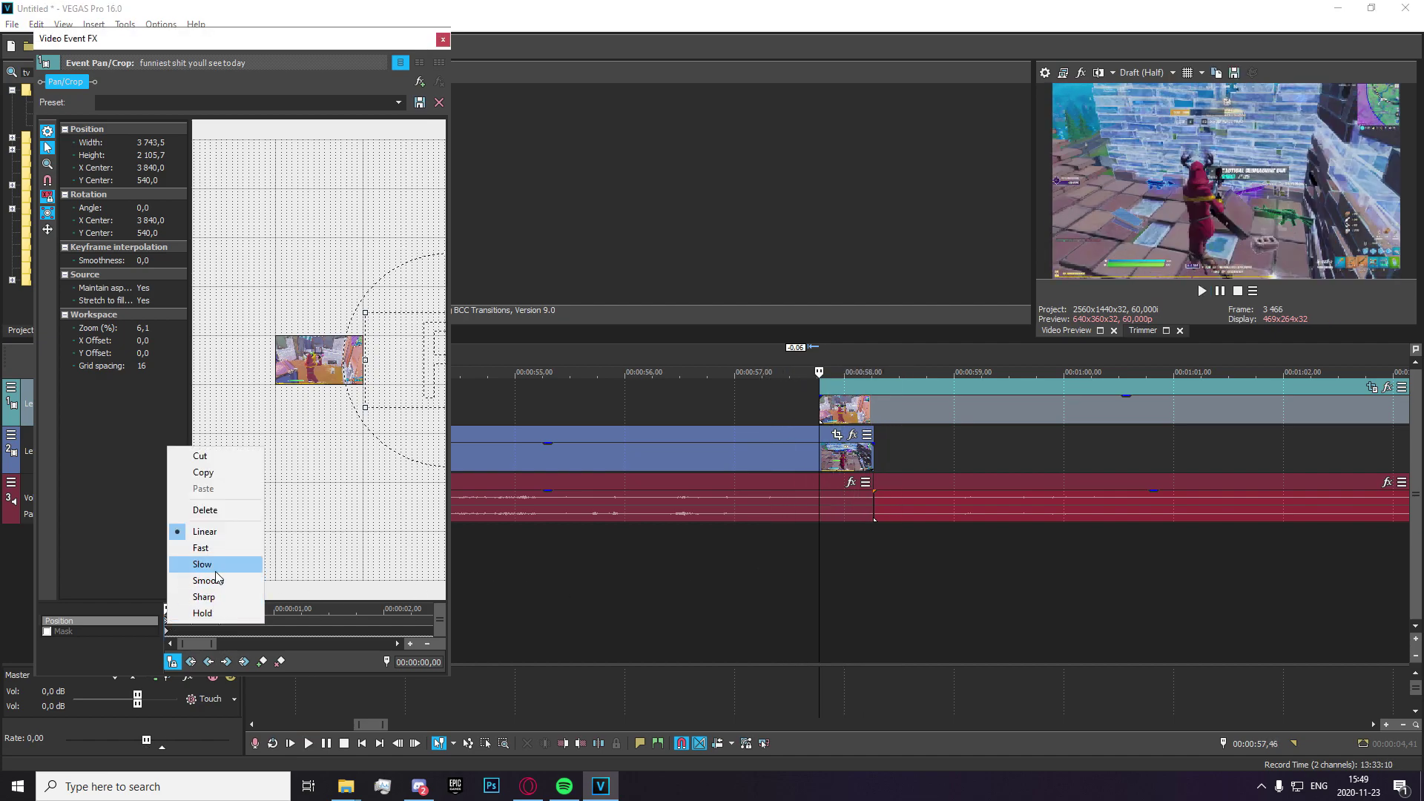
left_click(215, 569)
right_click(190, 626)
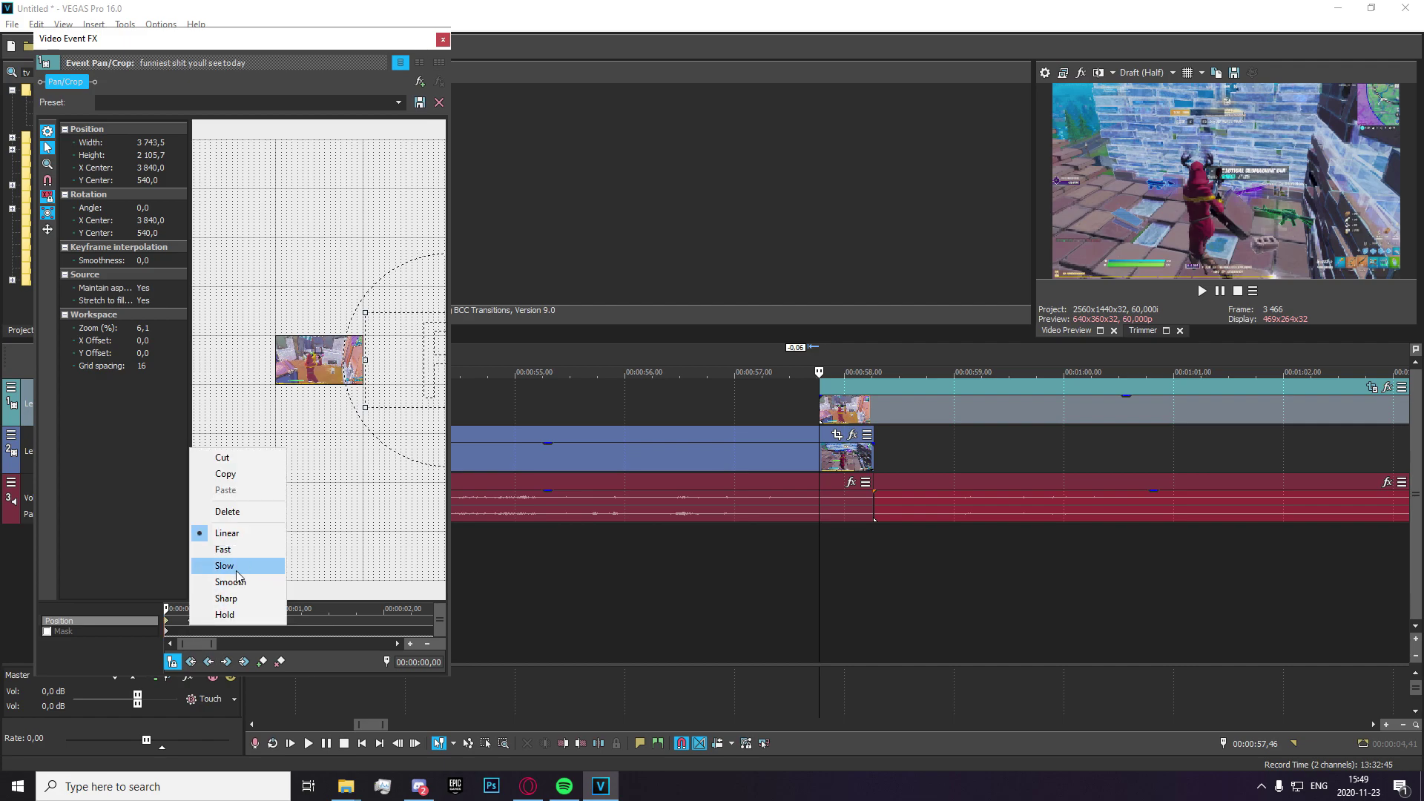
left_click(224, 565)
key("space")
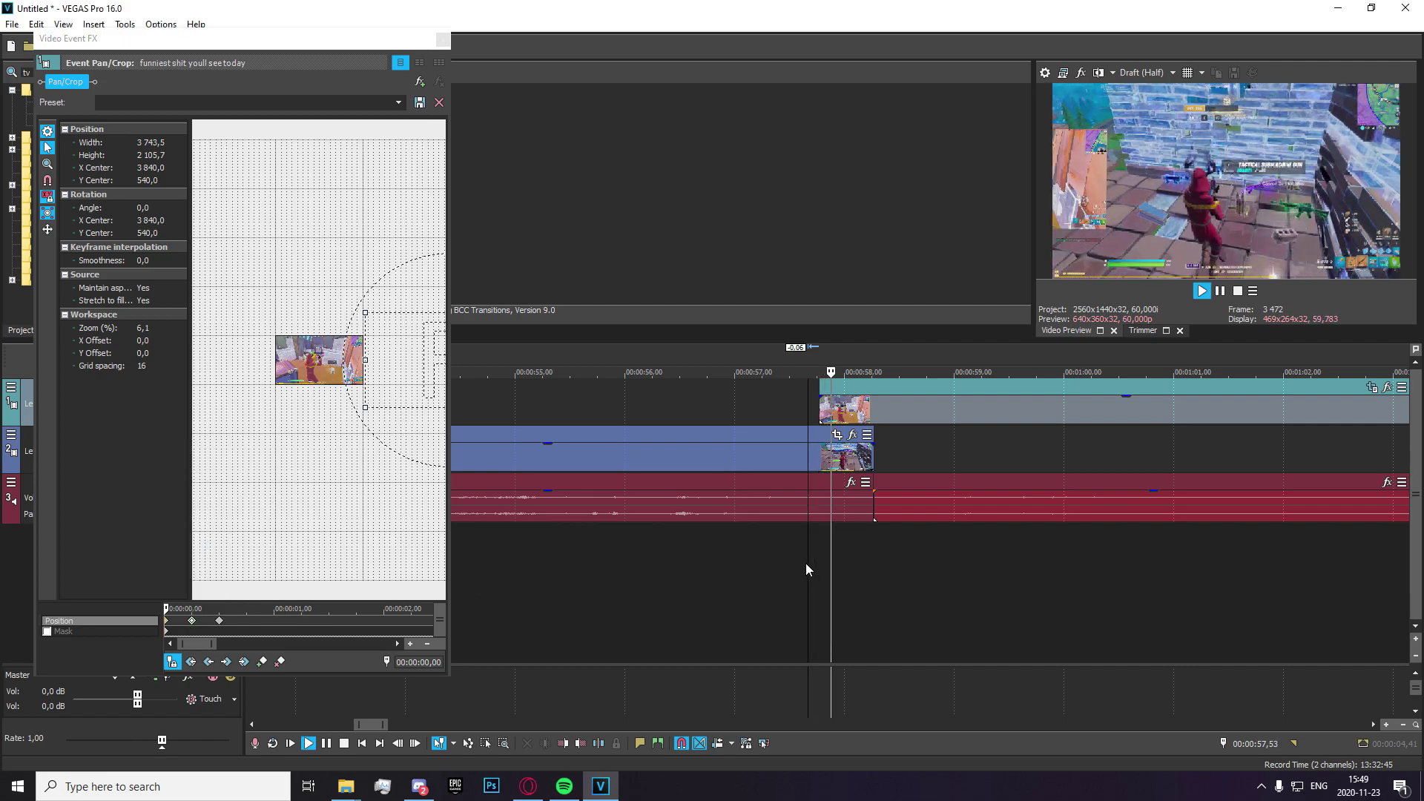
- Preview the eased slide-in twice and close the Video Event FX window
left_click(727, 562)
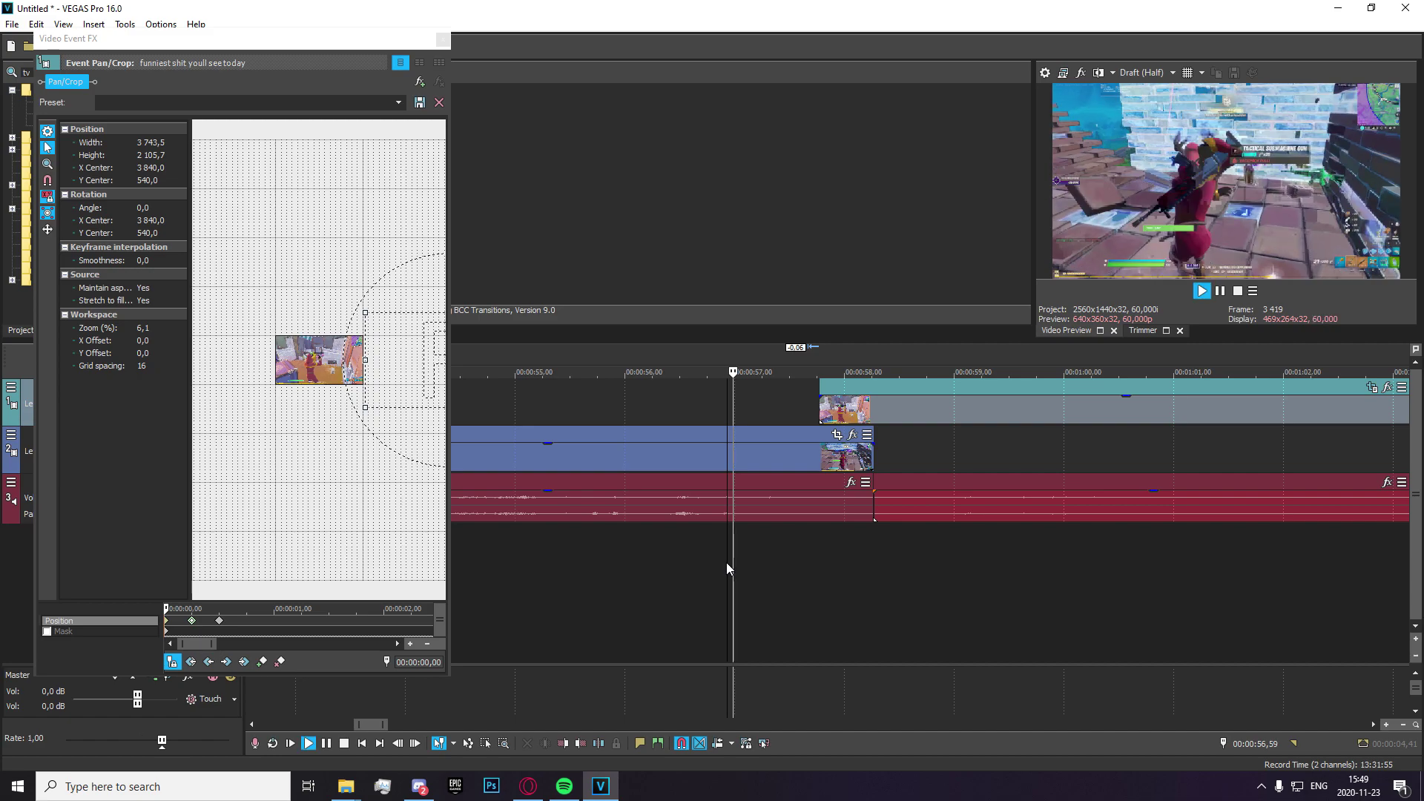
key("space")
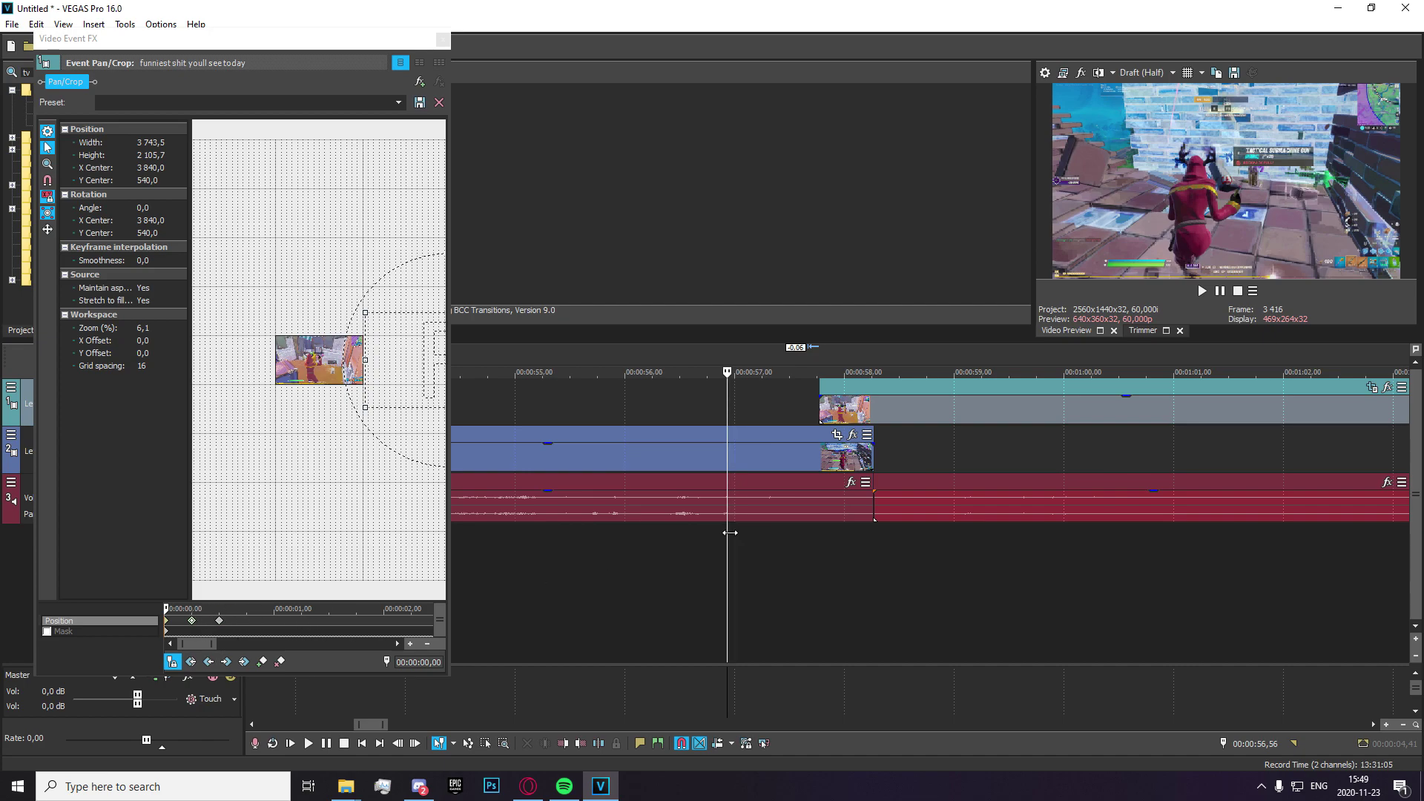
key("space")
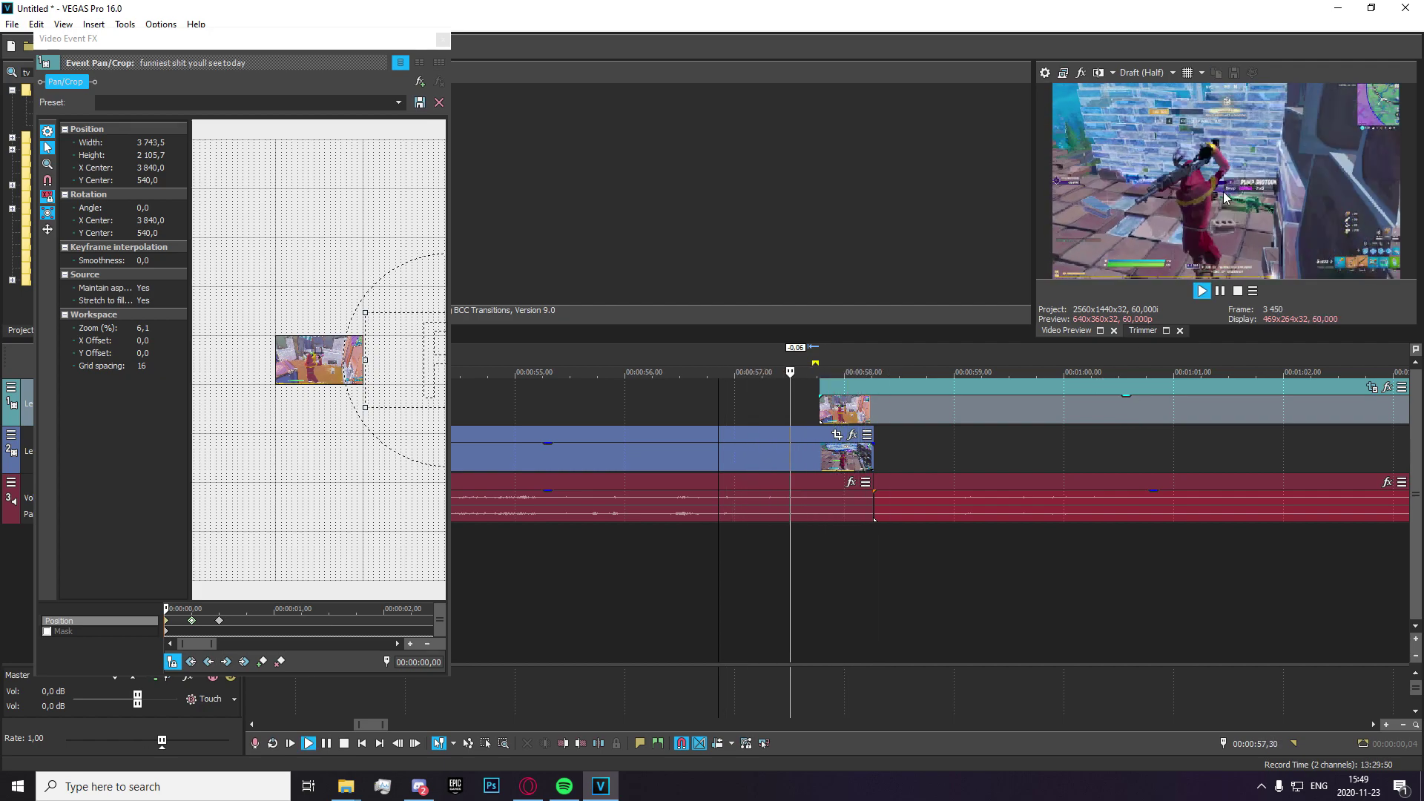
key("space")
left_click(442, 38)
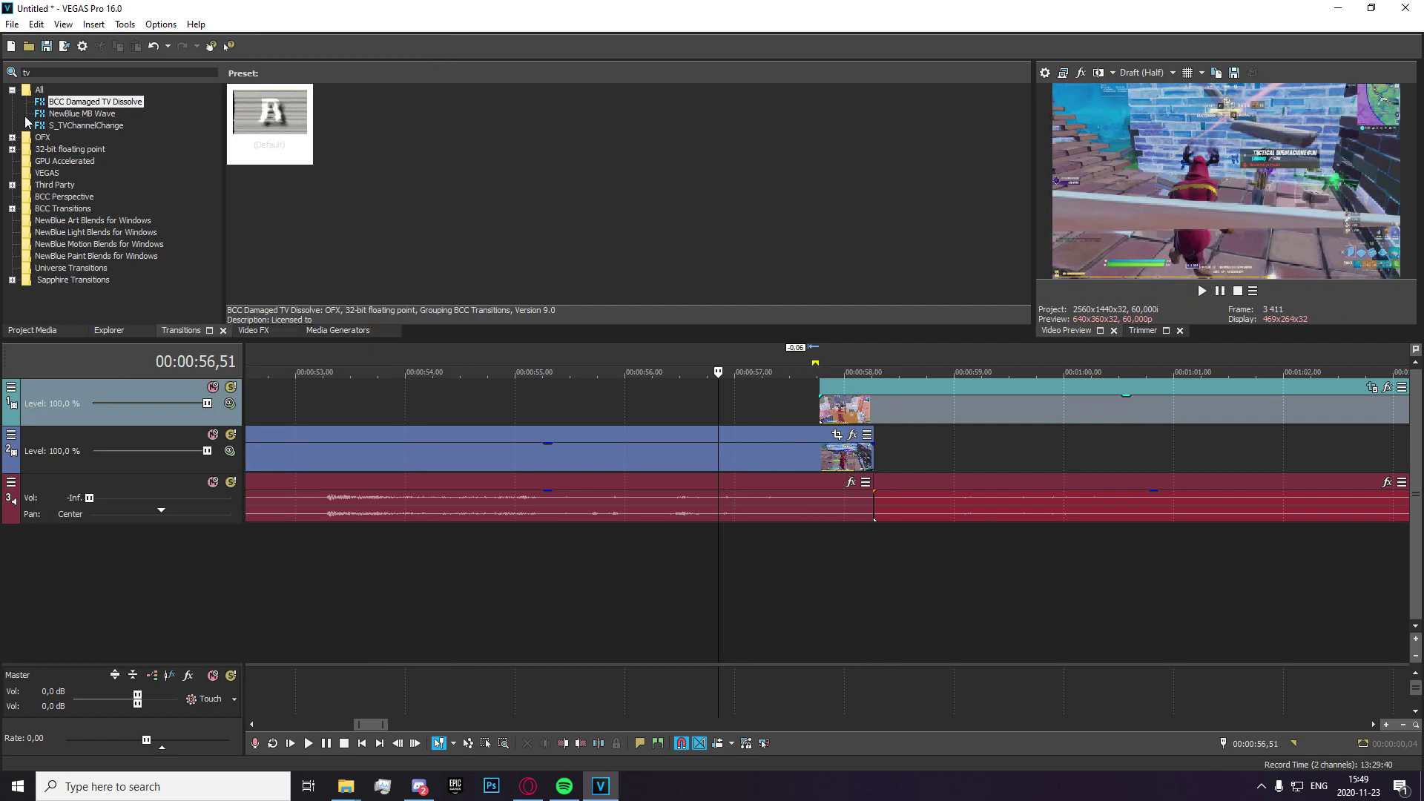
- Search Video FX for 'drops' and drag the S_DropShadow preset onto the top-track clip
left_click(102, 73)
key("BackSpace")
key("BackSpace")
type("drop")
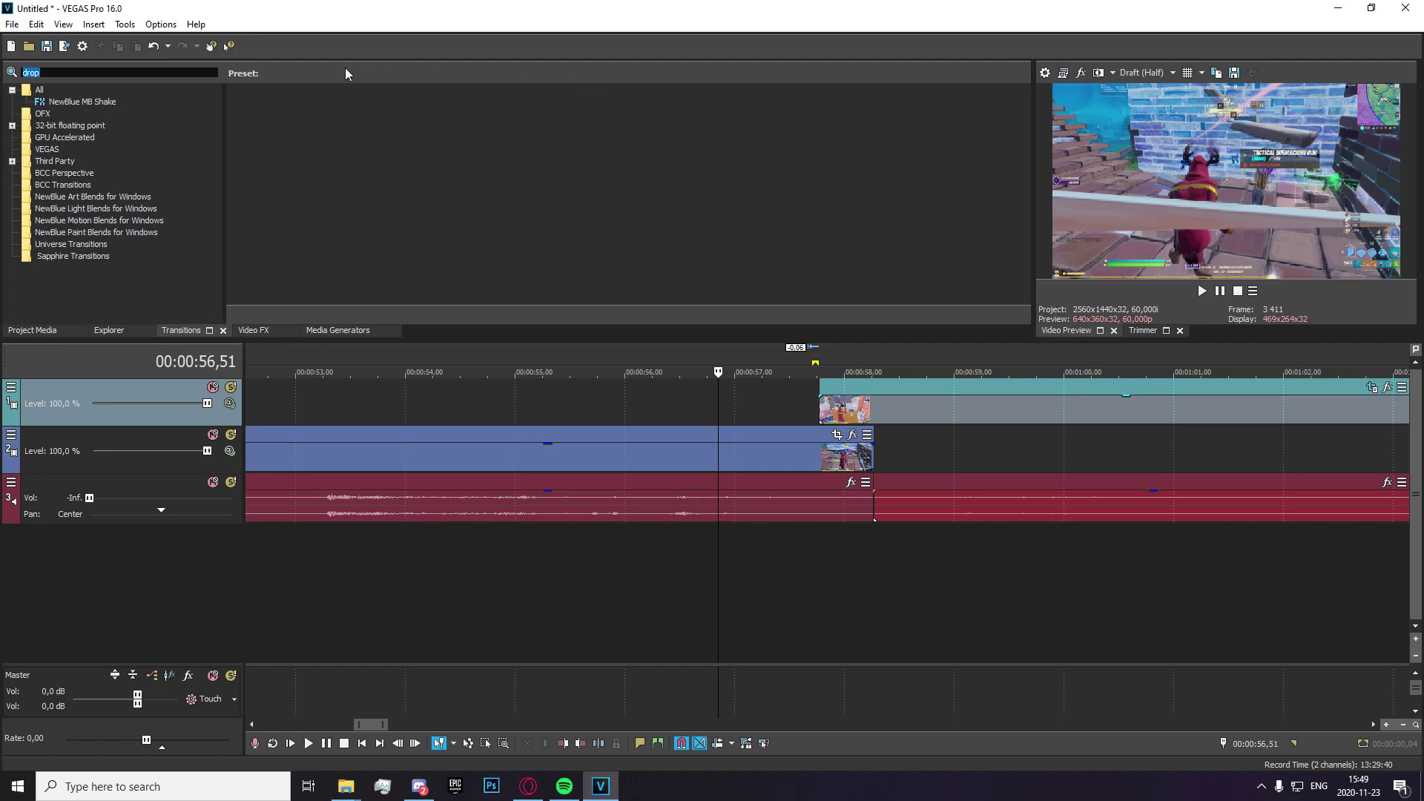
key("BackSpace")
left_click(269, 330)
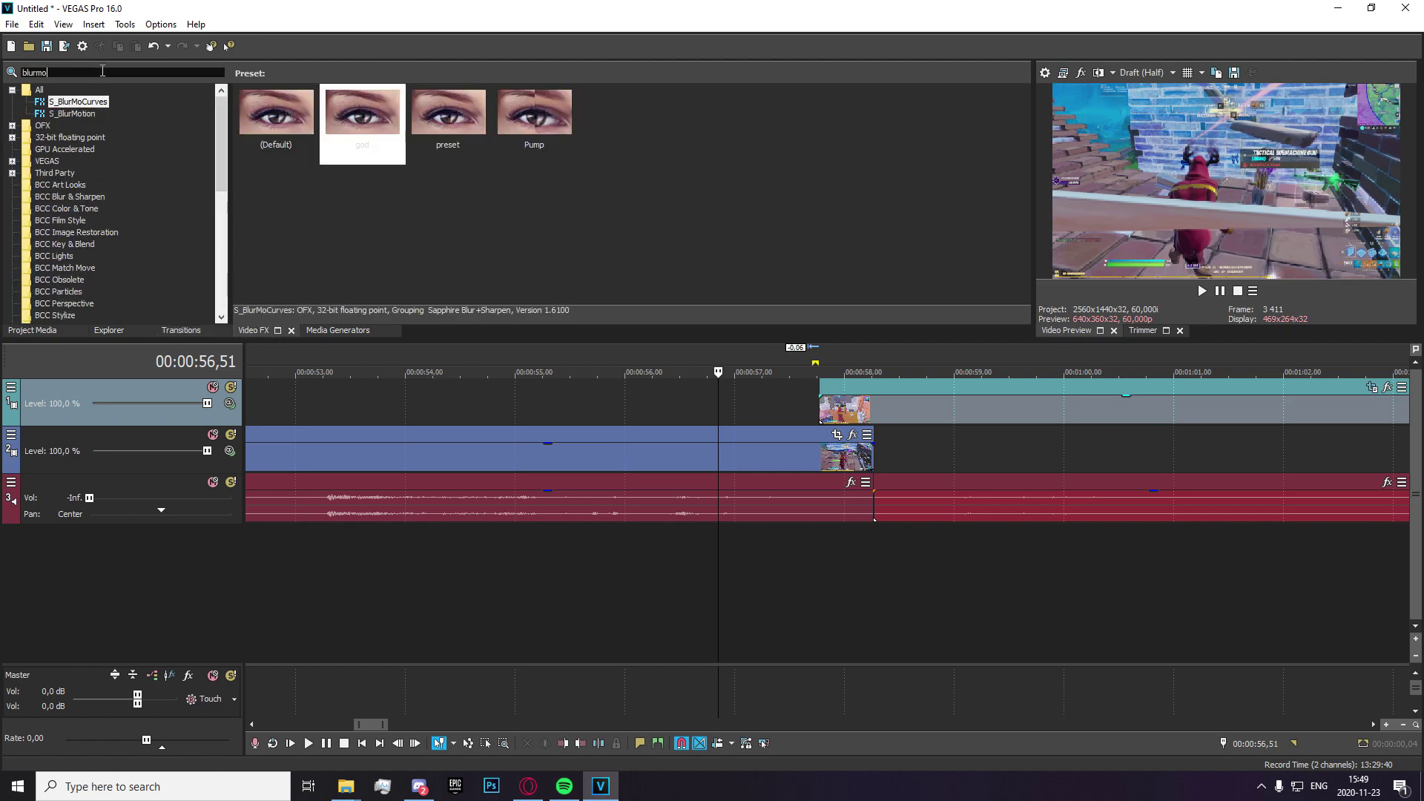
type("drops")
left_click(76, 102)
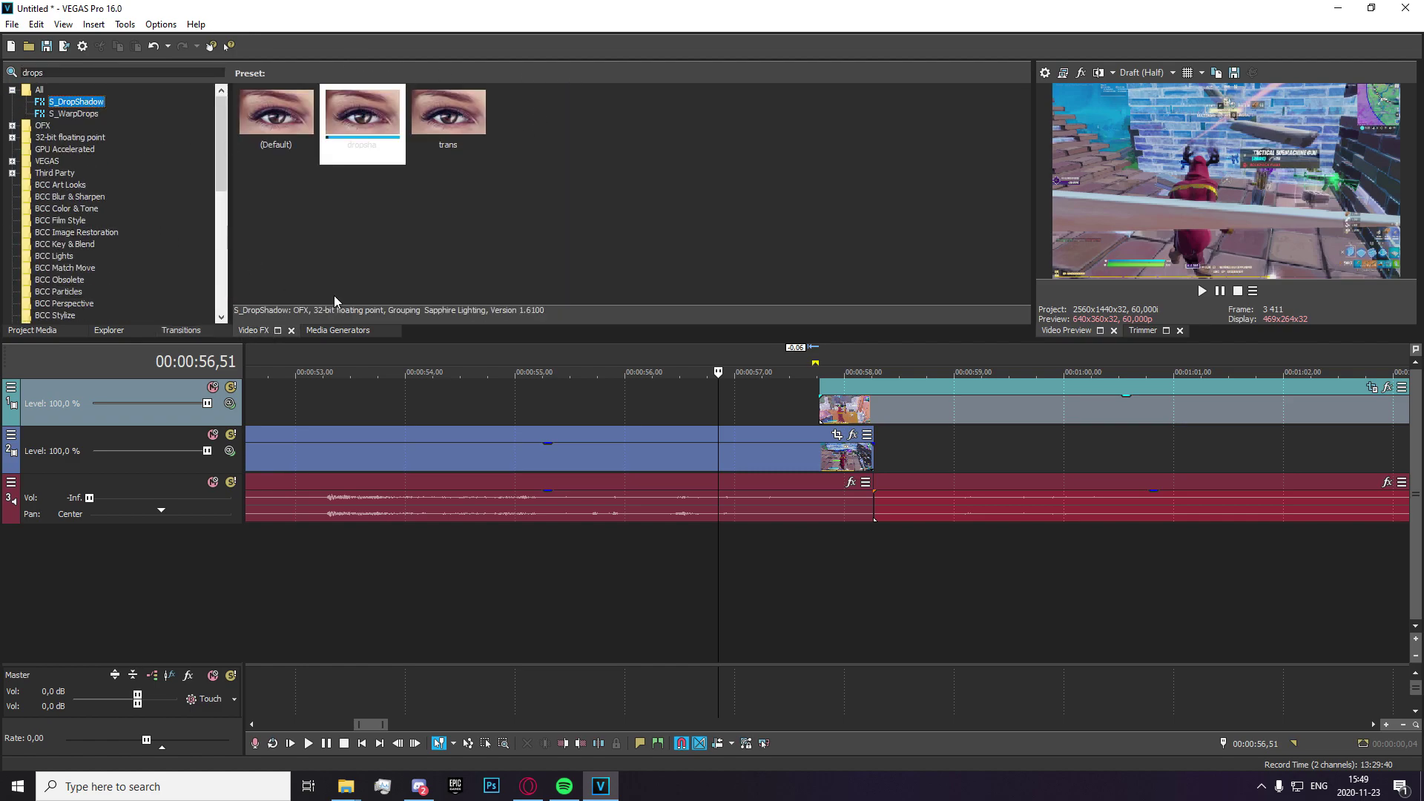
left_click_drag(378, 141, 851, 417)
- Check the clip's dropsha shadow settings, then close the effects window
left_click(842, 415)
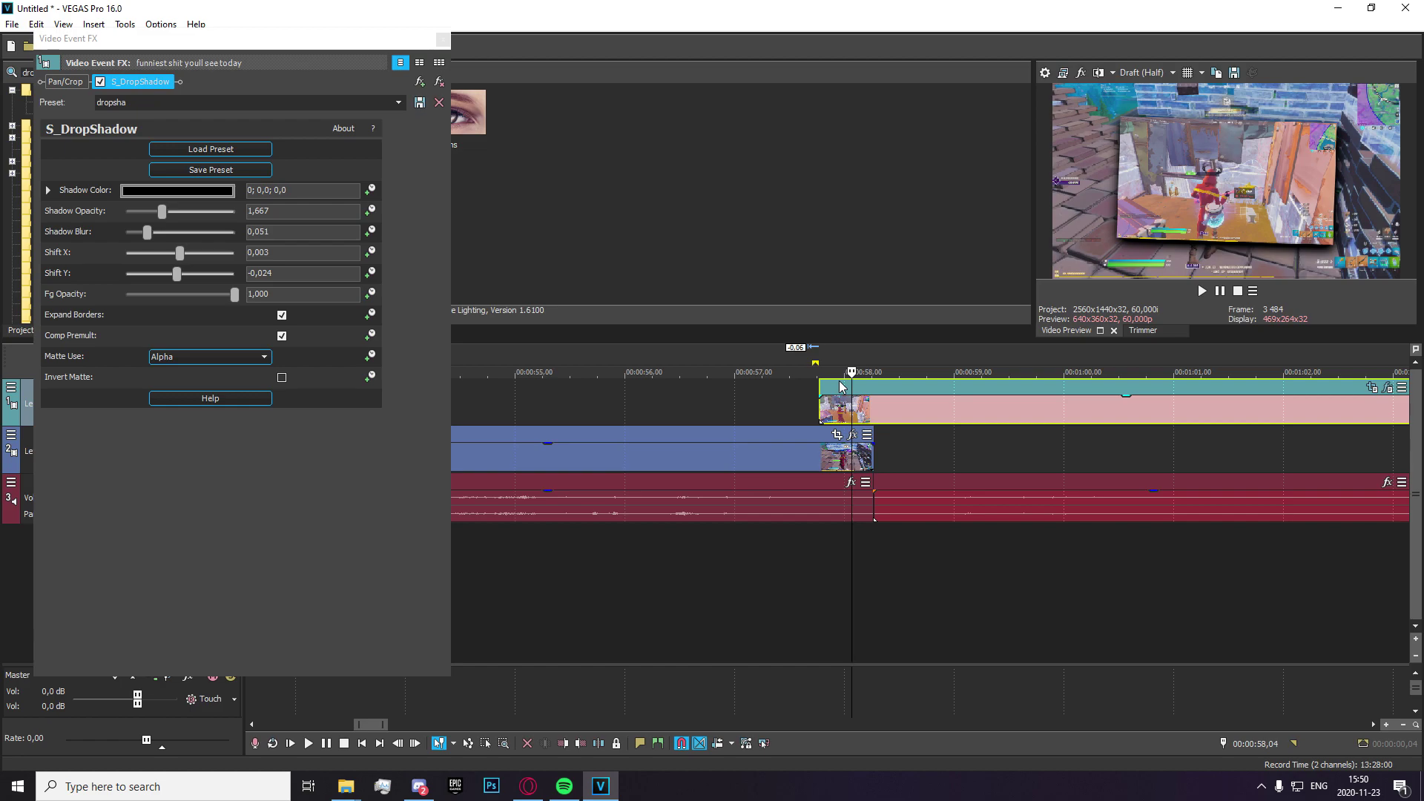
left_click(442, 39)
scroll(547, 438, "down", 10)
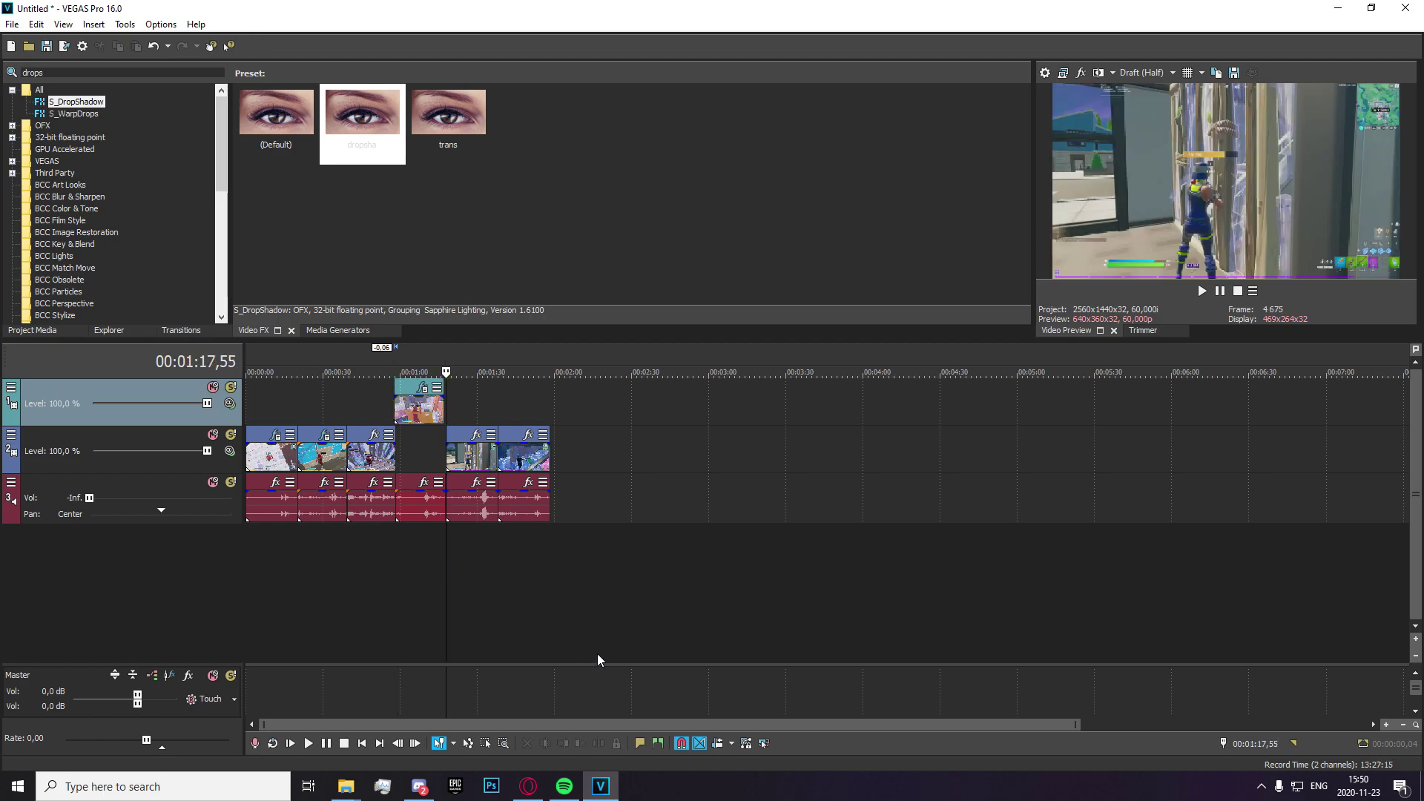
- Drag the second-track clips after the gap slightly left so they butt against their neighbours
scroll(597, 653, "up", 3)
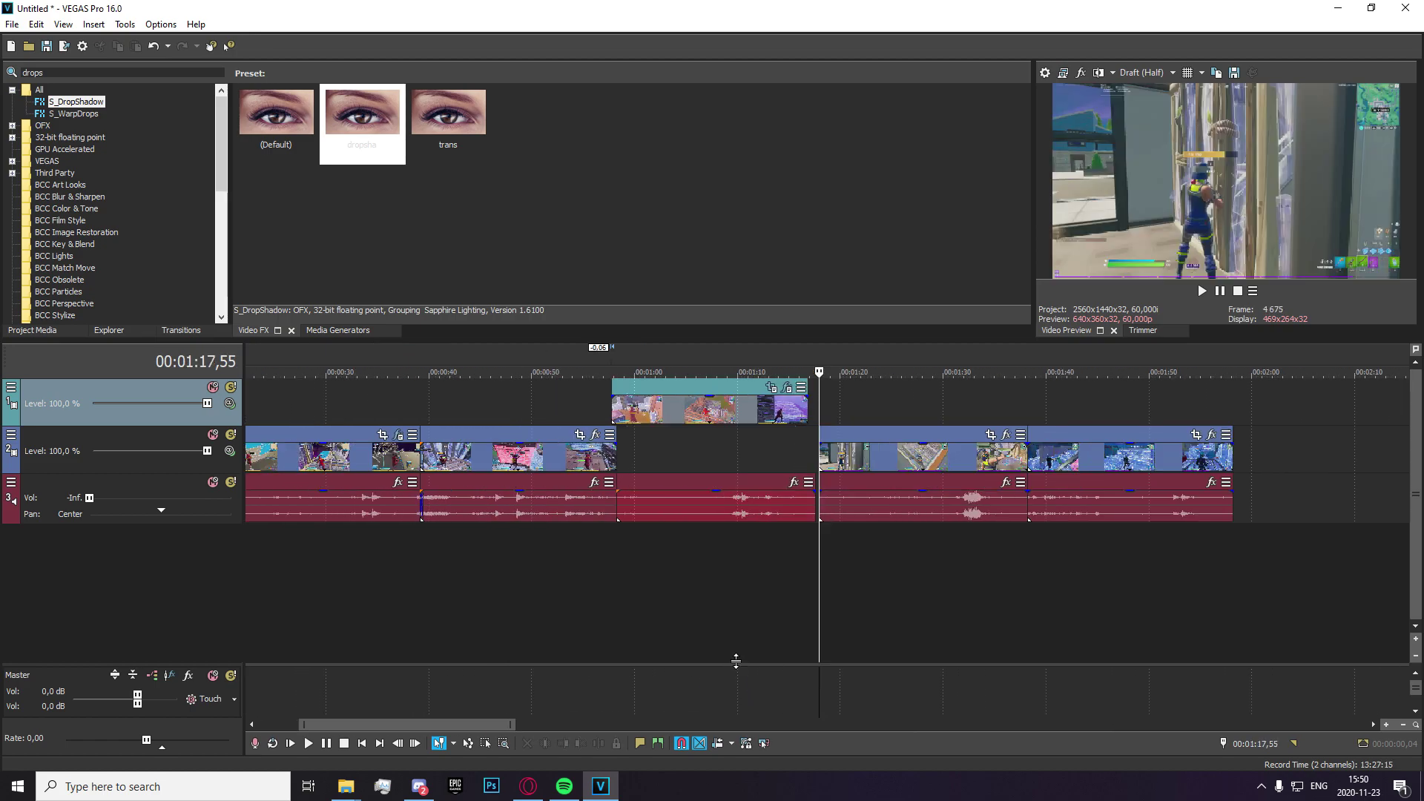
left_click(998, 457)
left_click_drag(999, 457, 1010, 460)
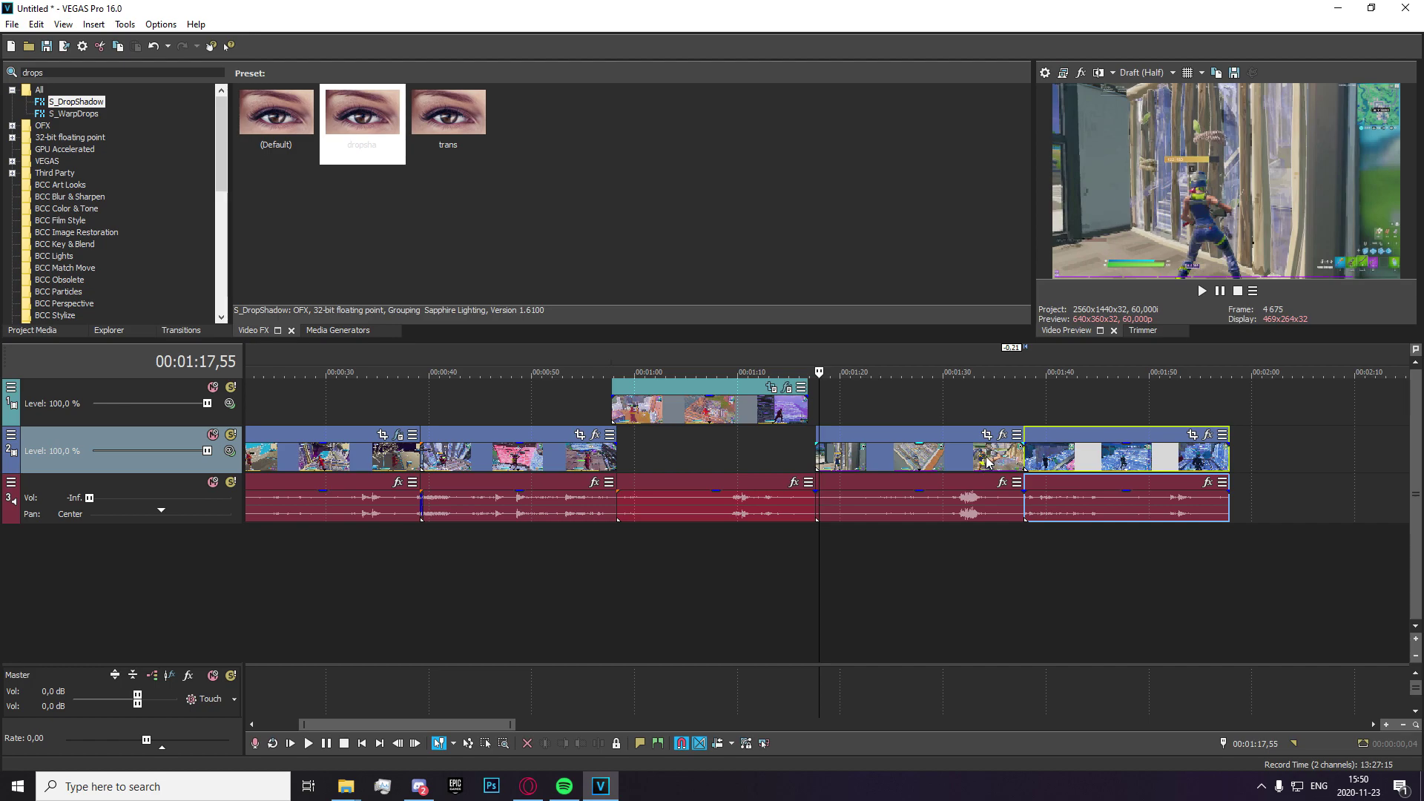
left_click_drag(981, 461, 1341, 472)
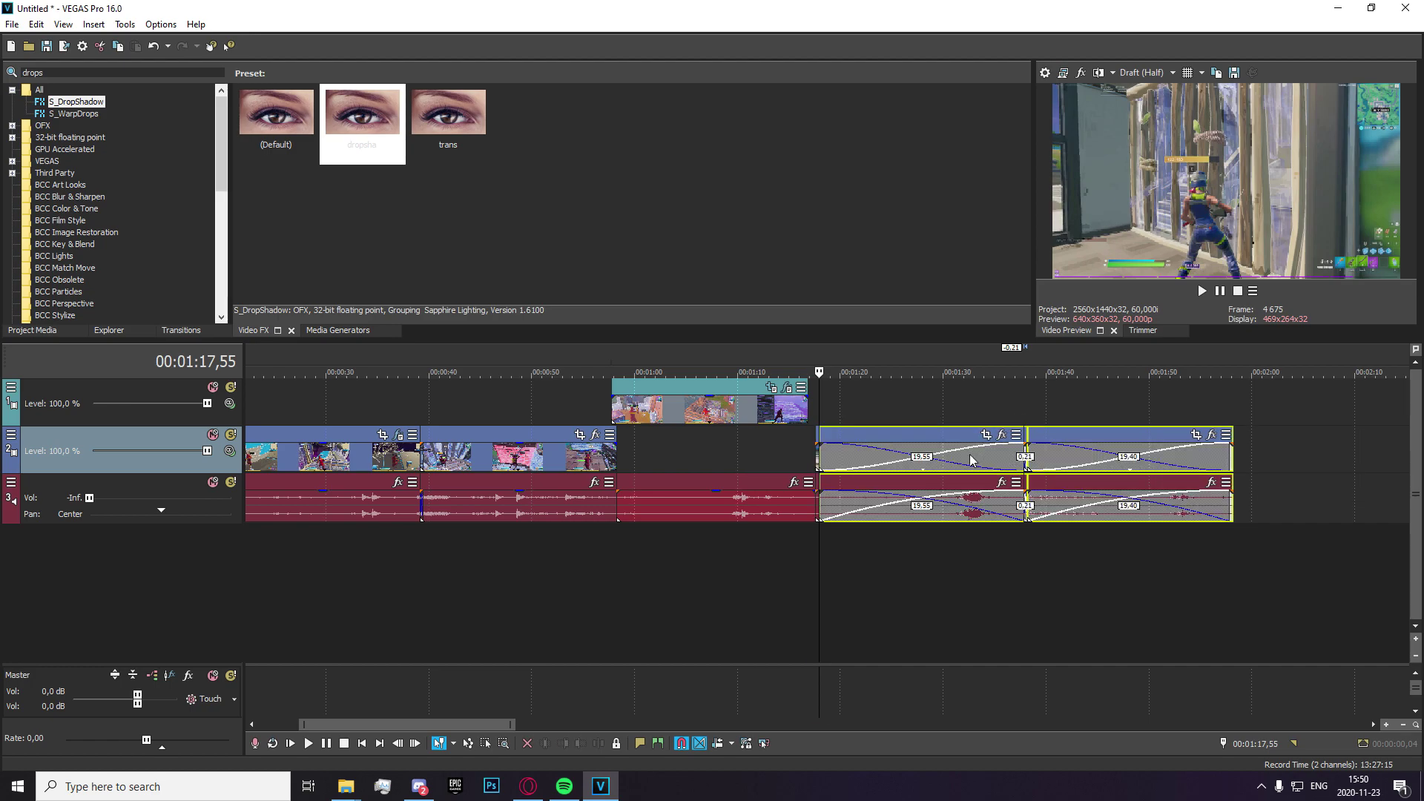
left_click(970, 461)
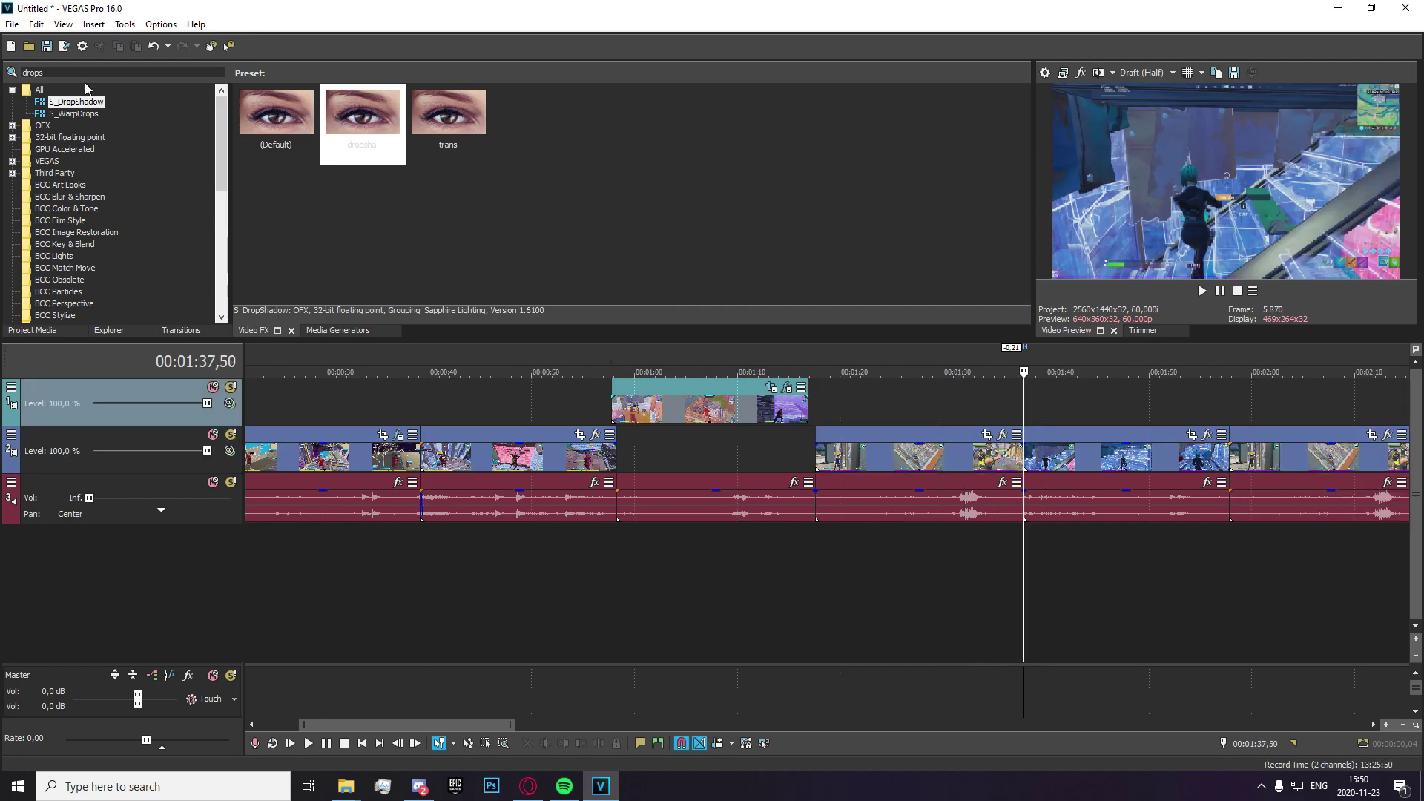
- Search Video FX for 'blurmo' and apply the S_BlurMoCurves god preset to the clip before the cut
type("blurmo")
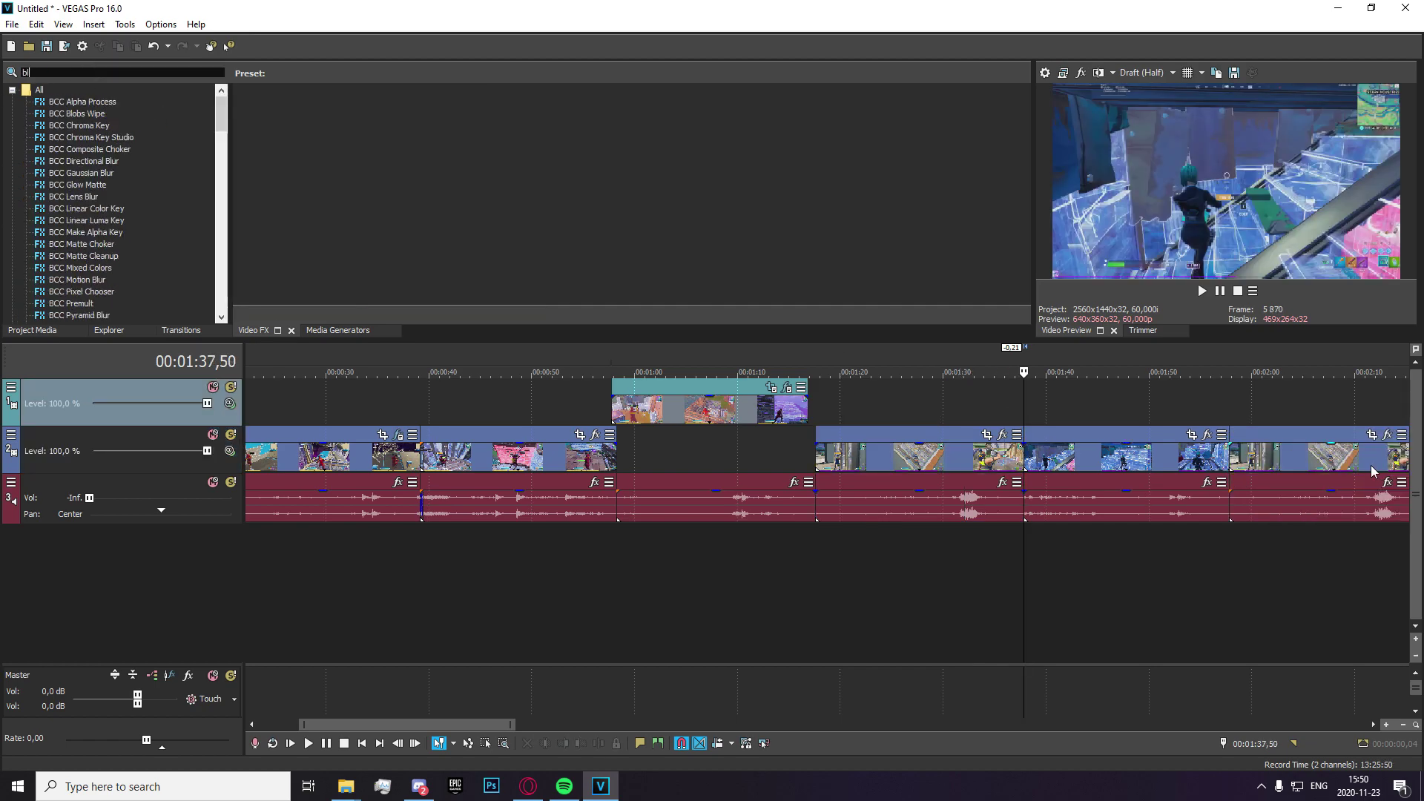
left_click(74, 101)
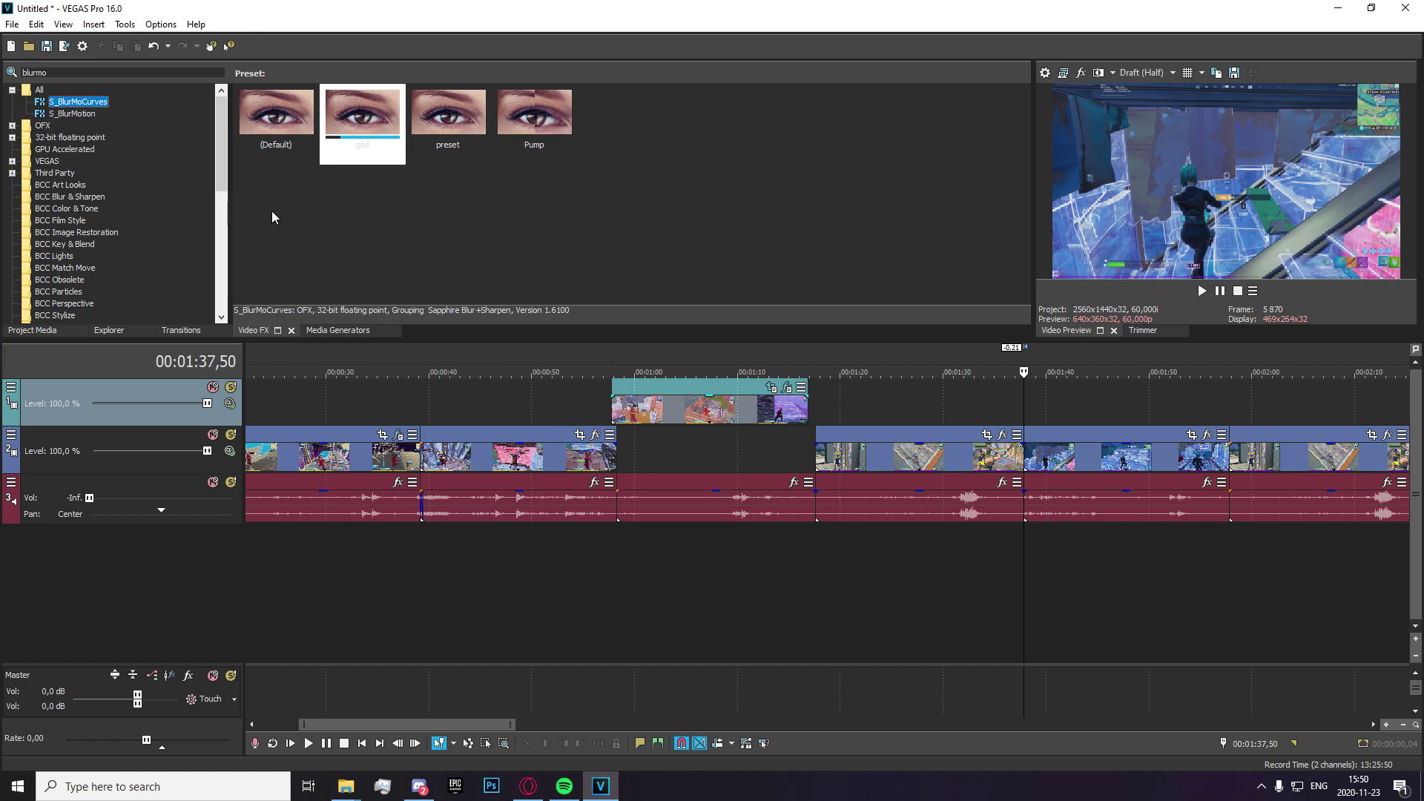
left_click_drag(362, 118, 563, 203)
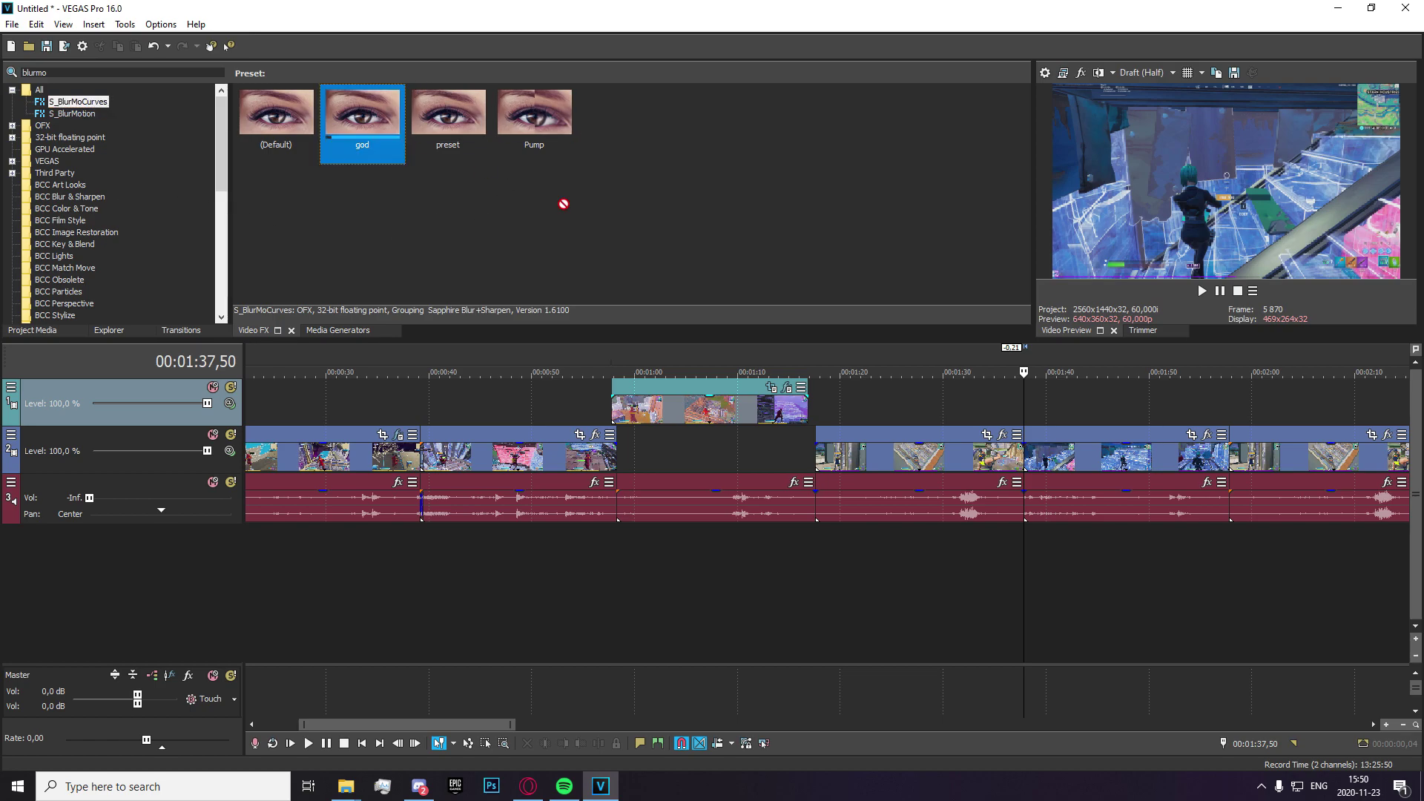
left_click_drag(986, 464, 987, 464)
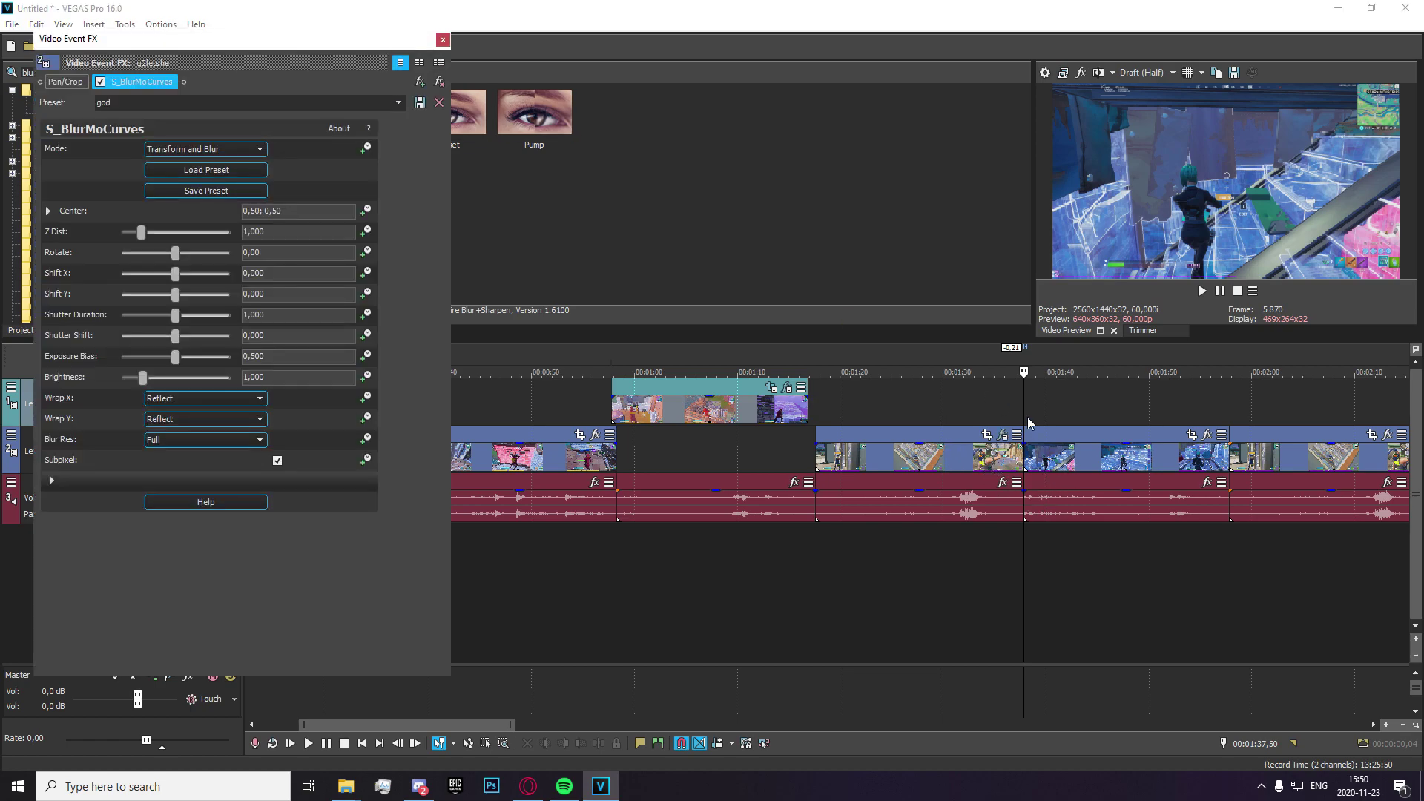
- Animate Shift X, keyframing -0,500 at the end of the clip ending at the cut
scroll(792, 465, "up", 5)
scroll(795, 467, "up", 2)
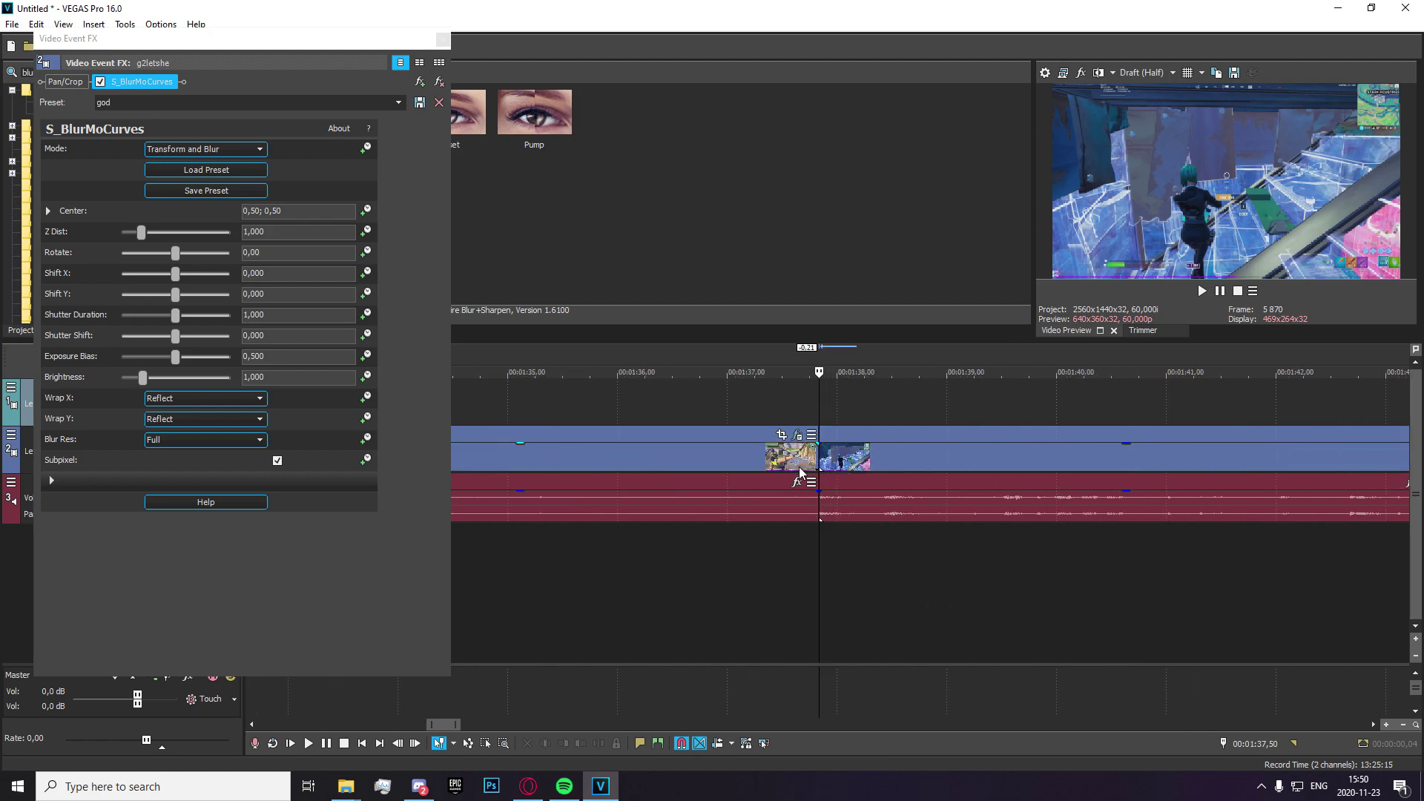
left_click(816, 456)
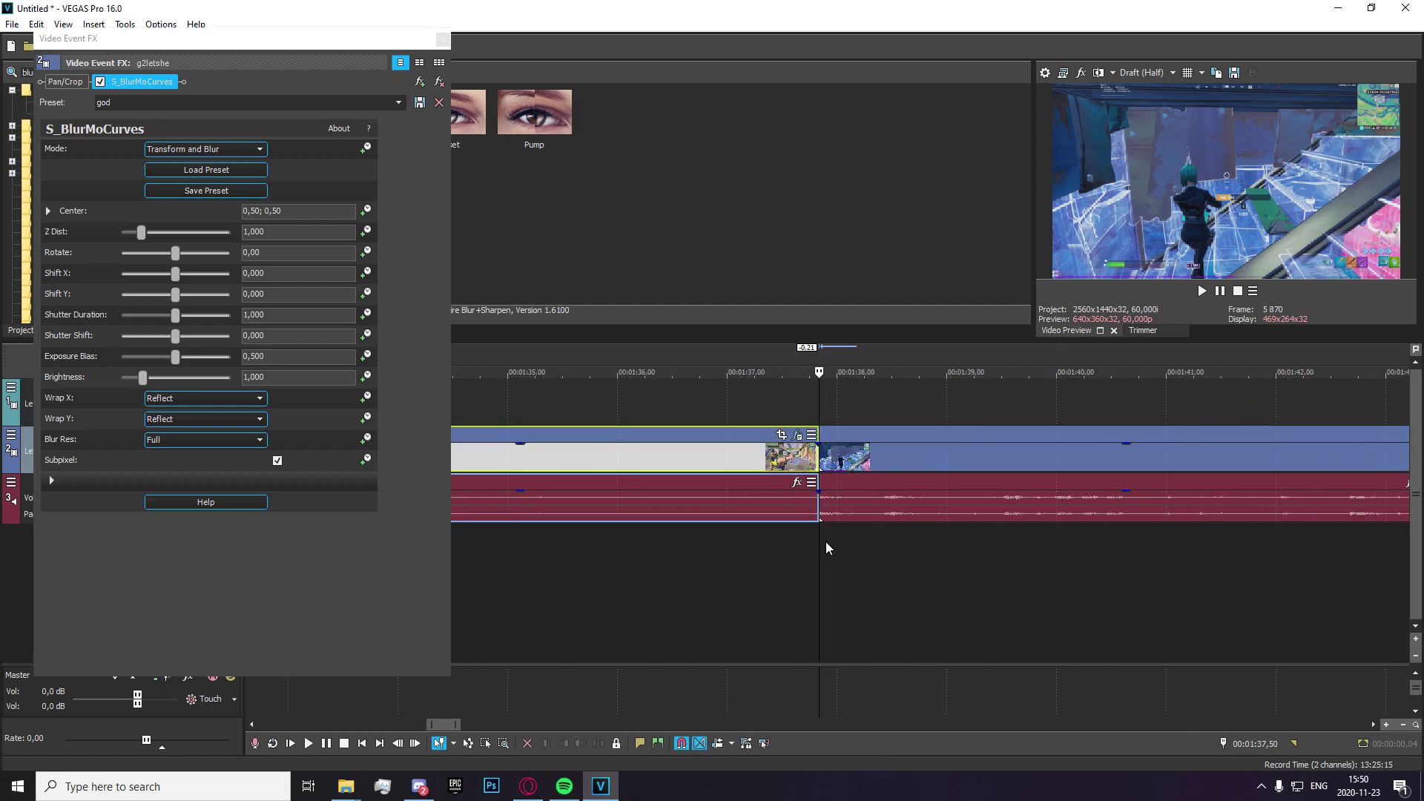
key("Left")
key("Left")
key("Left")
key("Left")
key("Left")
key("Left")
scroll(825, 541, "up", 3)
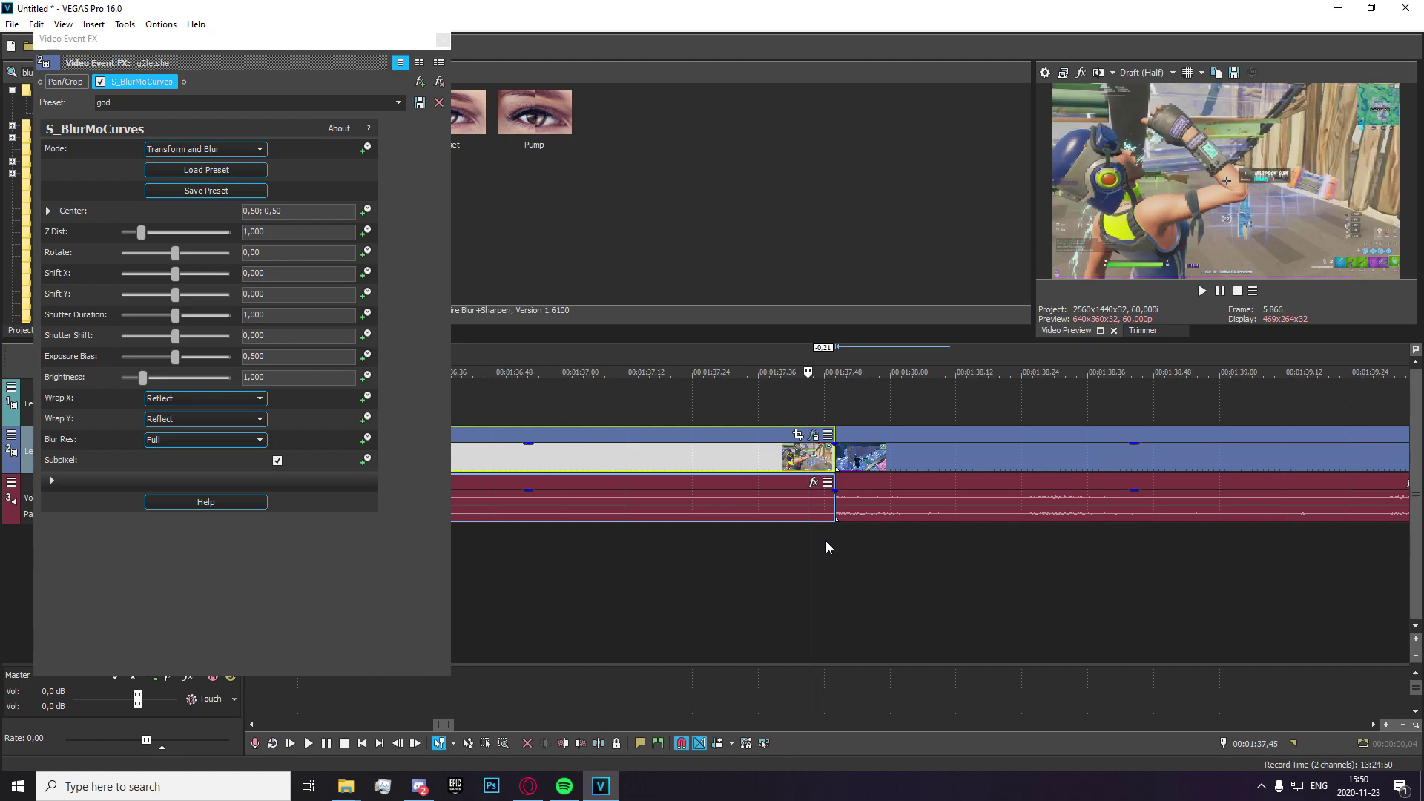
key("Left")
key("Left")
key("Left")
key("Left")
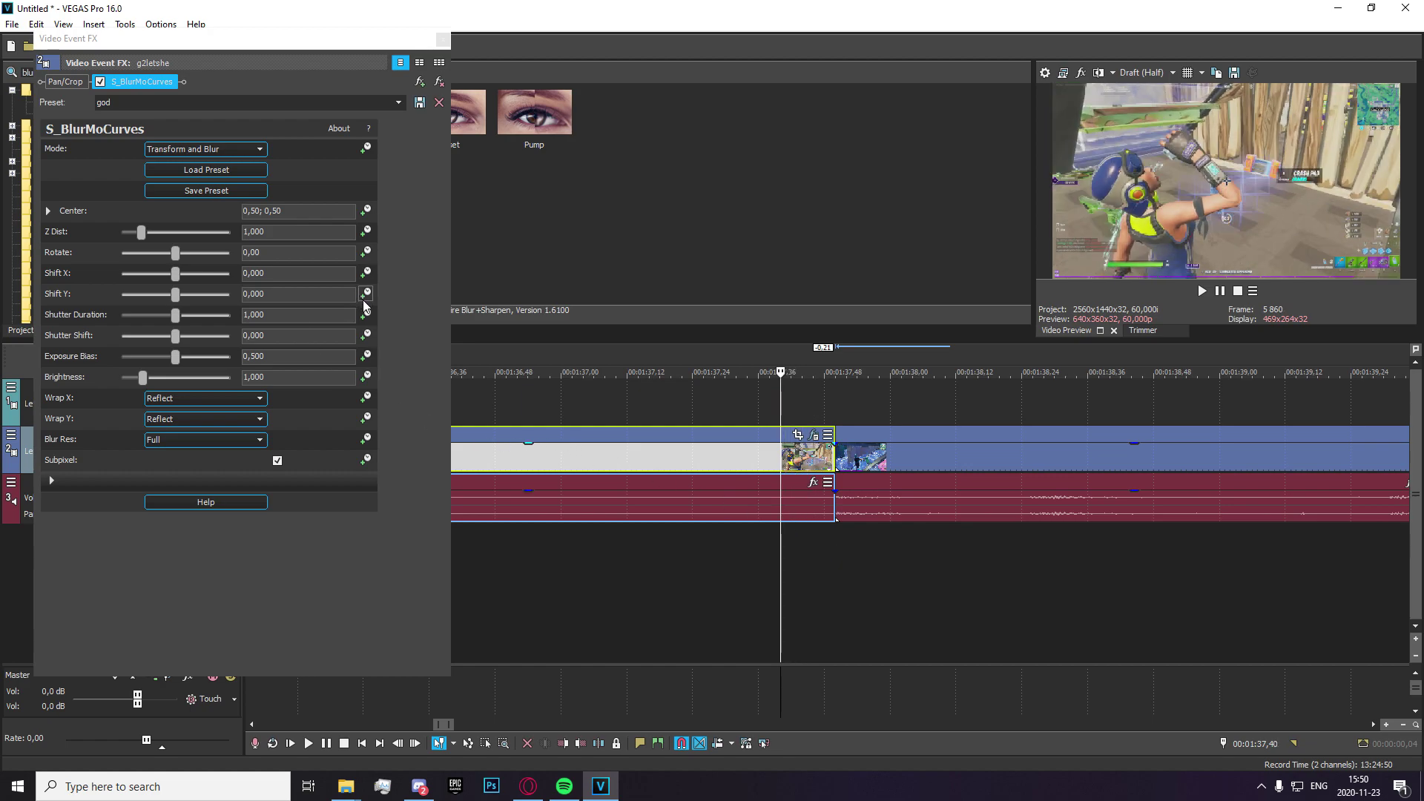
left_click(365, 273)
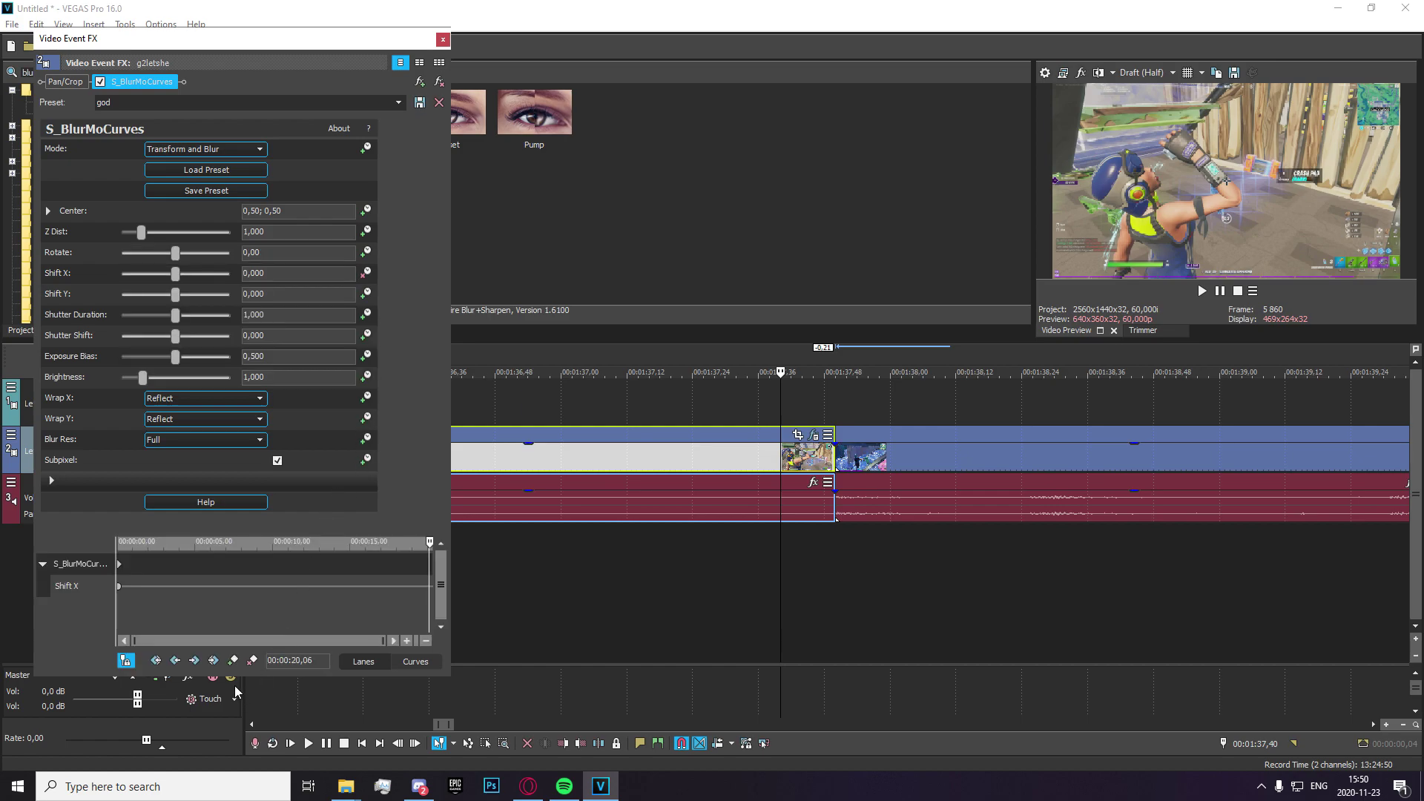
scroll(400, 597, "up", 5)
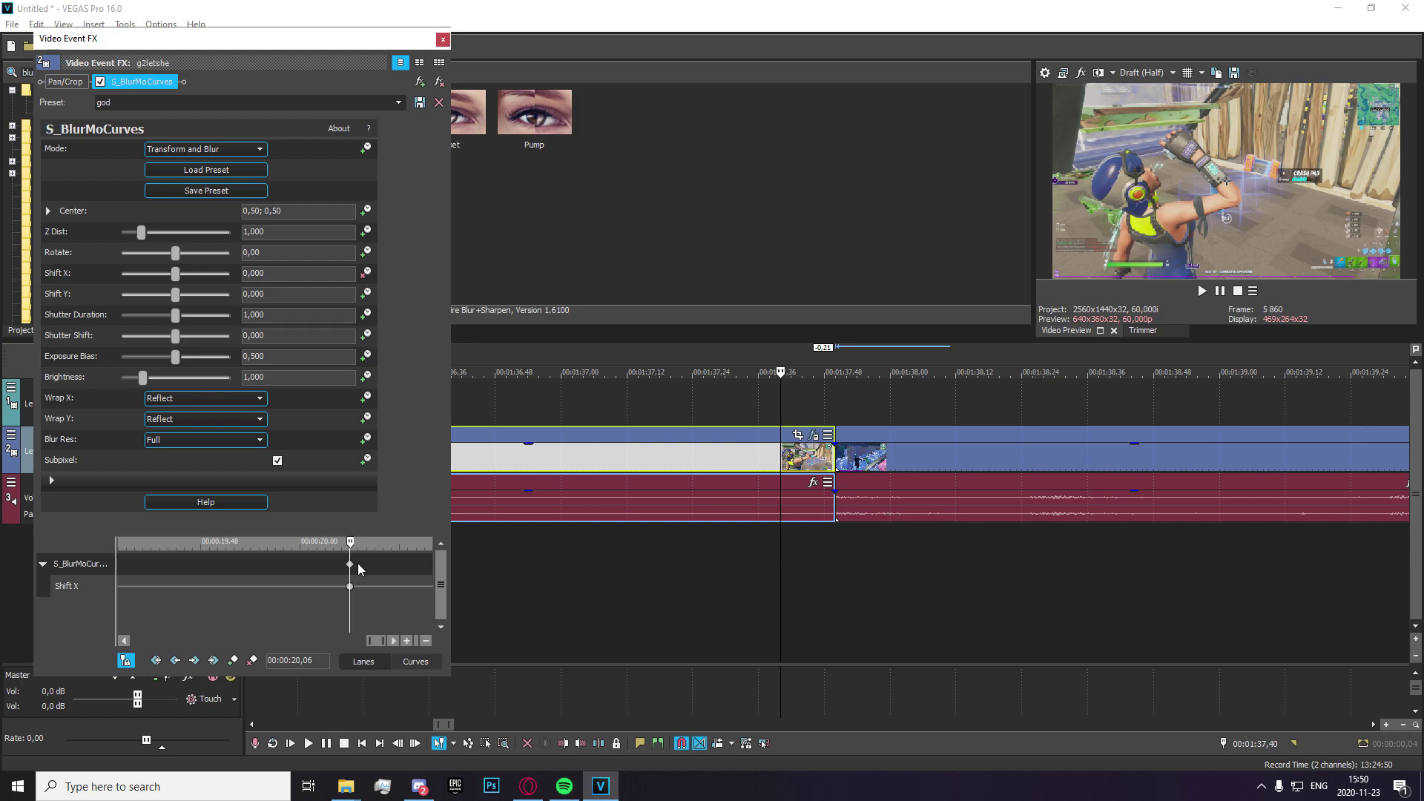
left_click_drag(350, 543, 694, 547)
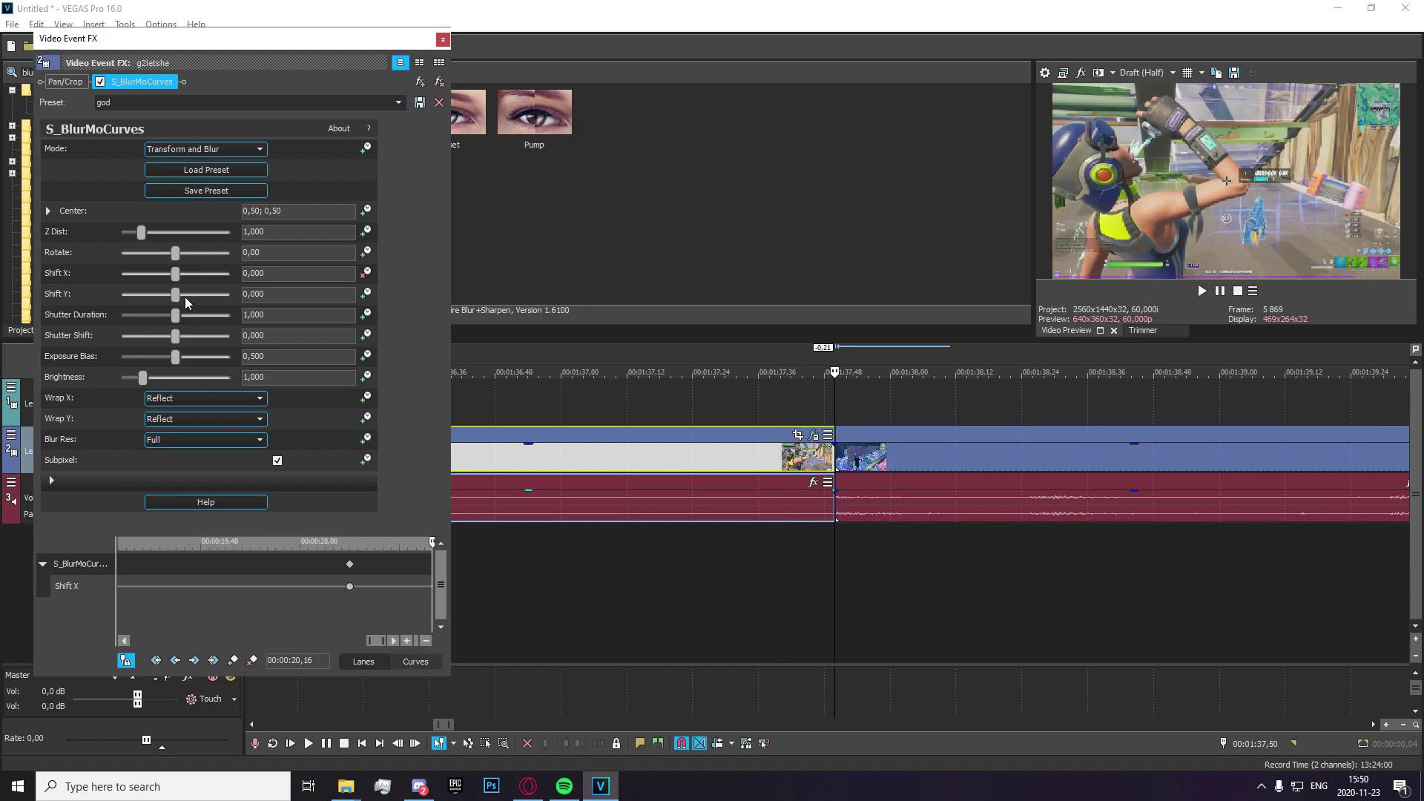
left_click_drag(175, 273, 582, 336)
- Change the Shift X keyframe's fade type and close the effect settings
right_click(349, 586)
left_click(459, 492)
left_click(443, 39)
left_click_drag(362, 113, 488, 194)
- Apply the god preset to Jump 180 and keyframe Shift X from -0,500 to 0
left_click_drag(877, 464, 877, 463)
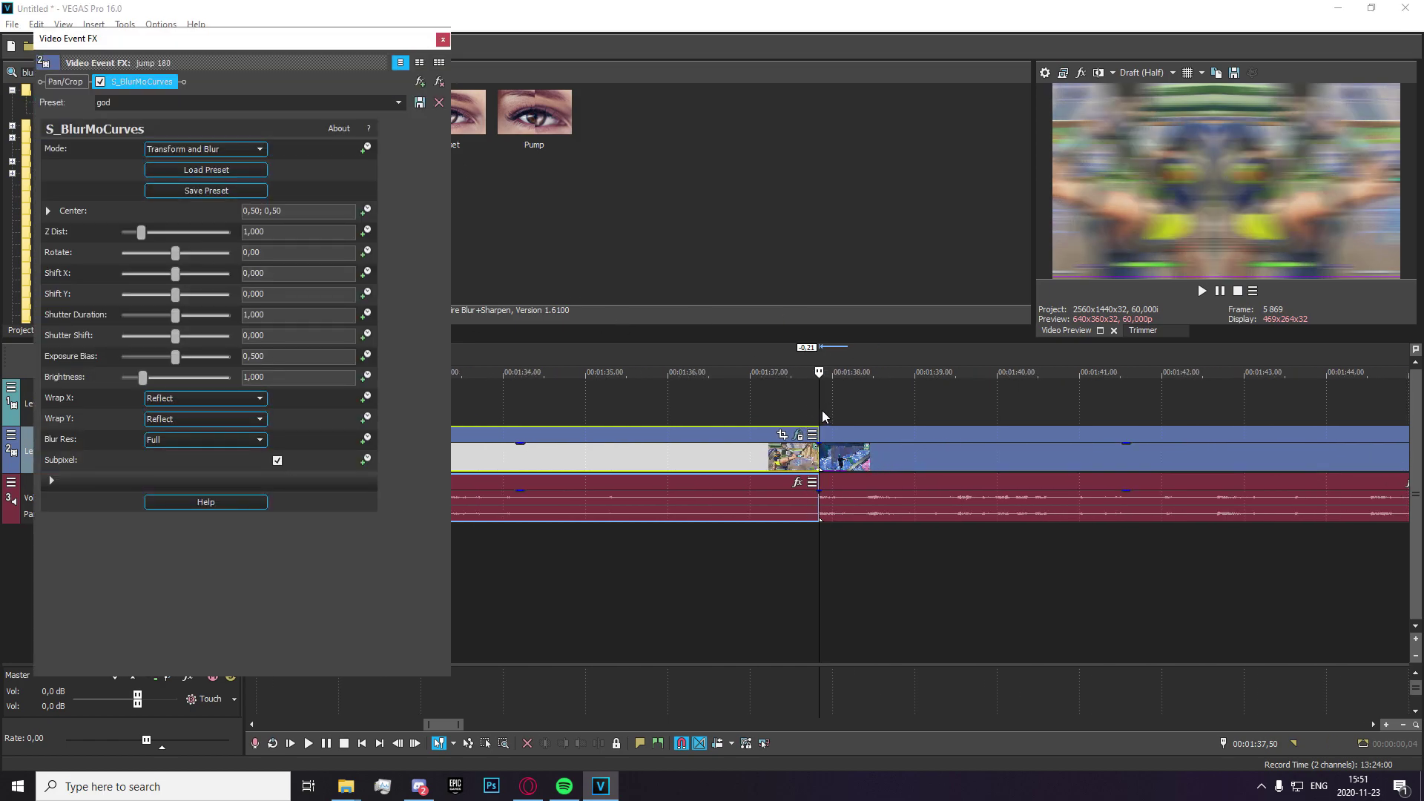
scroll(890, 468, "up", 3)
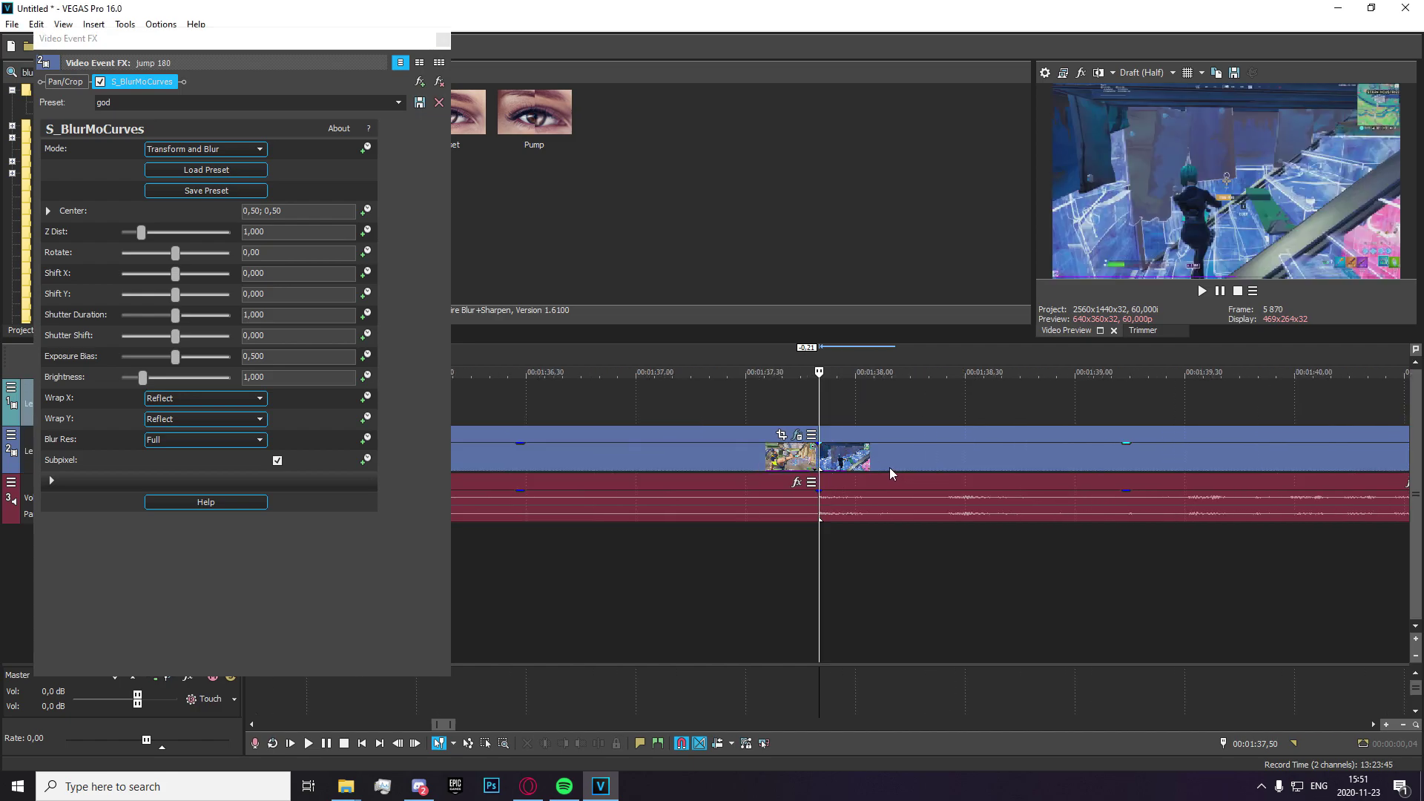
left_click(824, 465)
key("space")
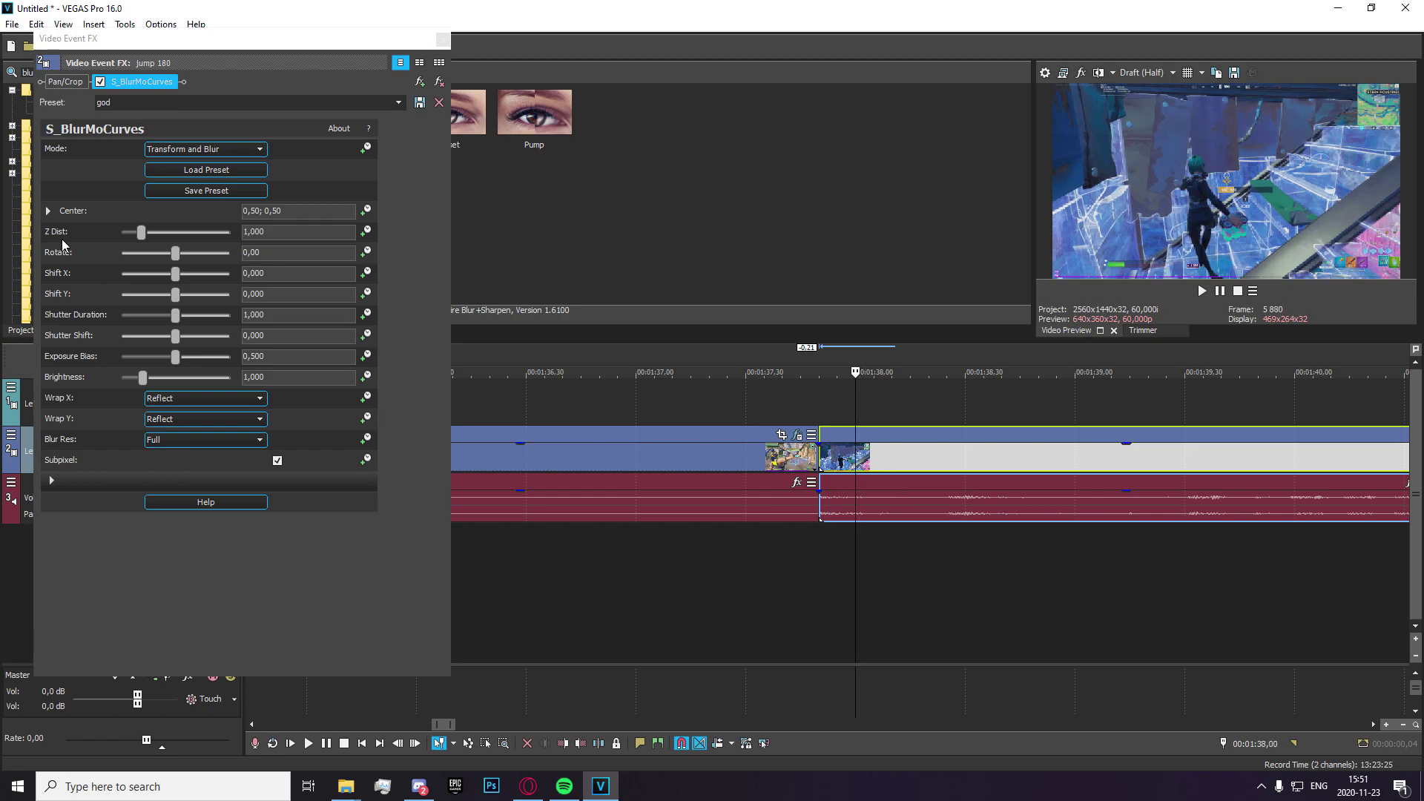
left_click_drag(181, 277, 2, 283)
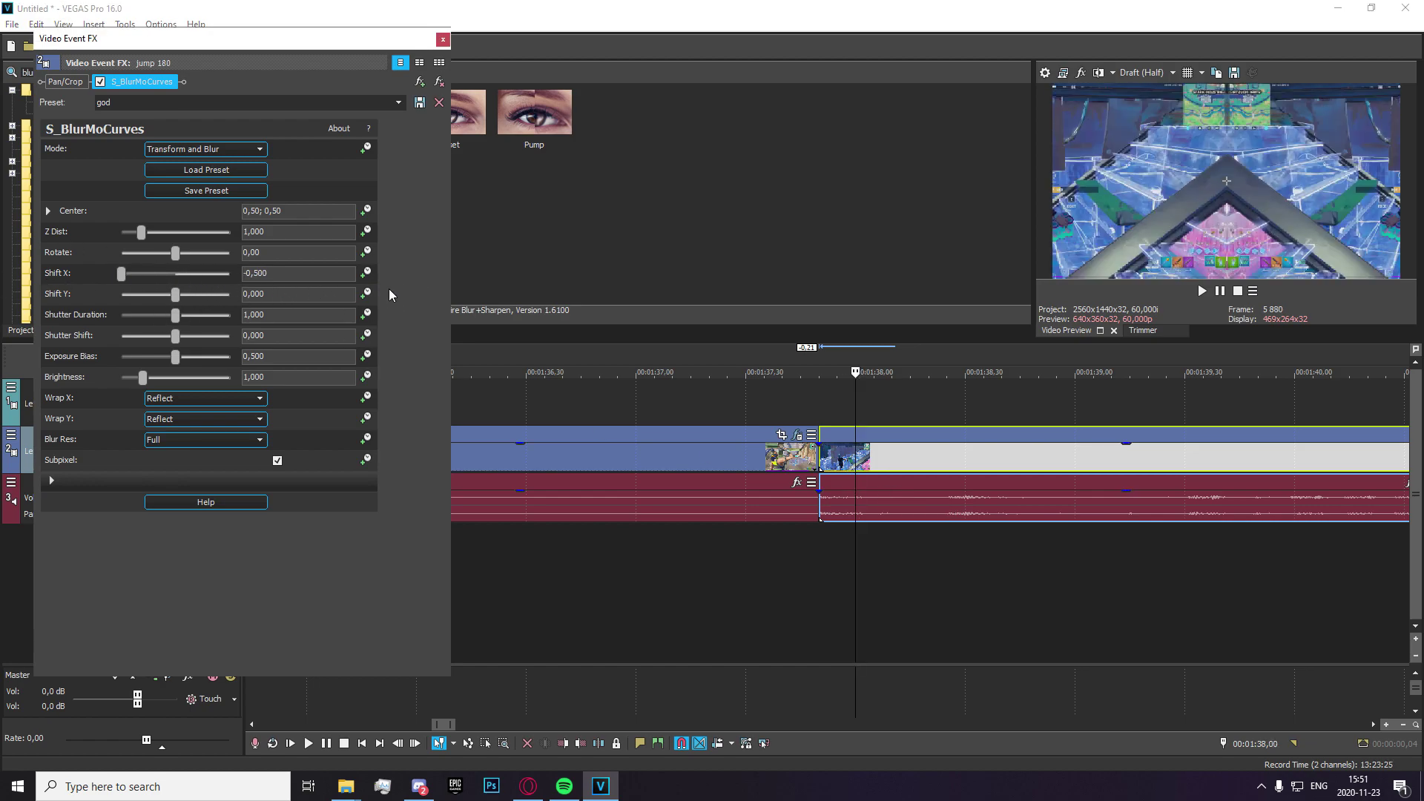
left_click(366, 273)
double_click(253, 273)
type("0")
key("Return")
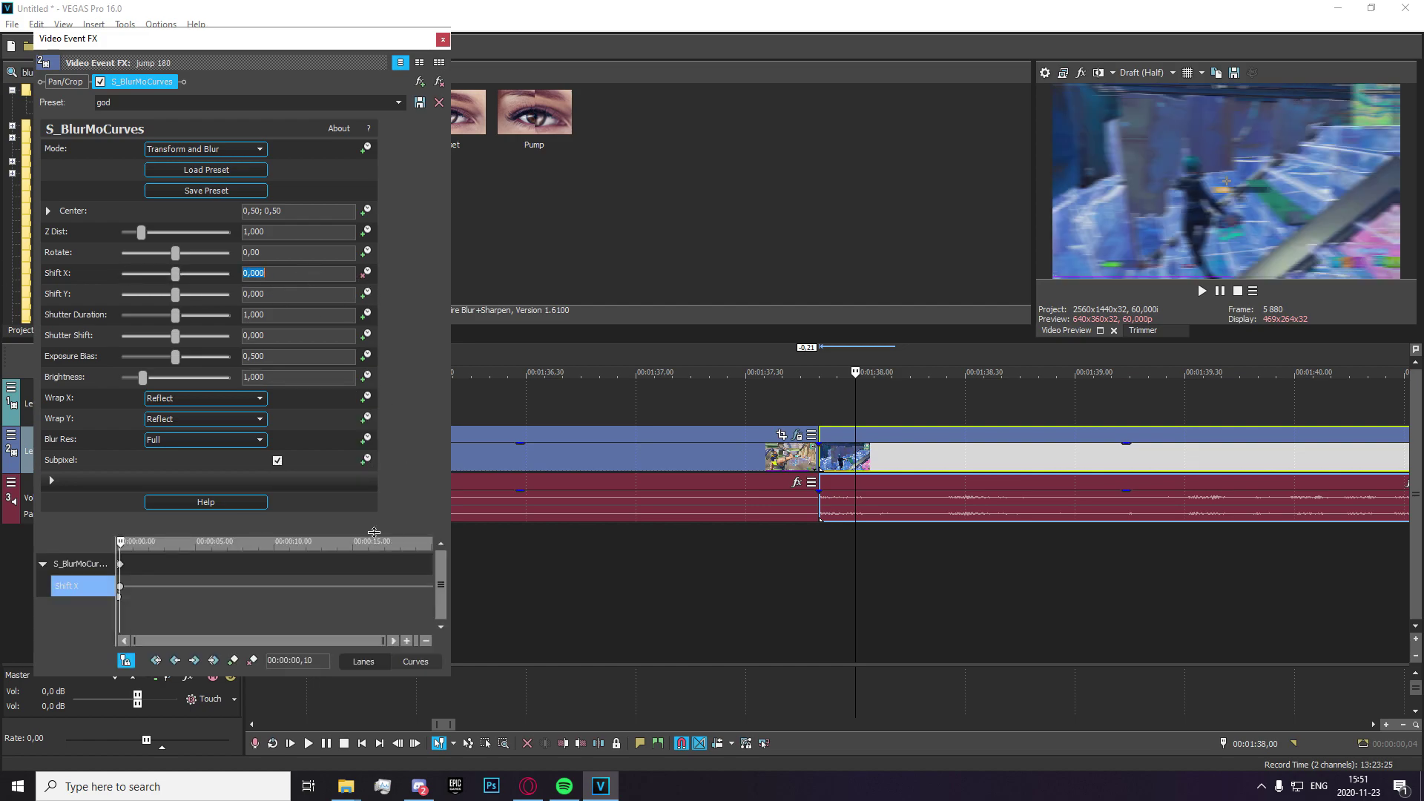
- Give the Shift X keyframe a Slow Fade and preview the transition across the cut
scroll(132, 611, "up", 10)
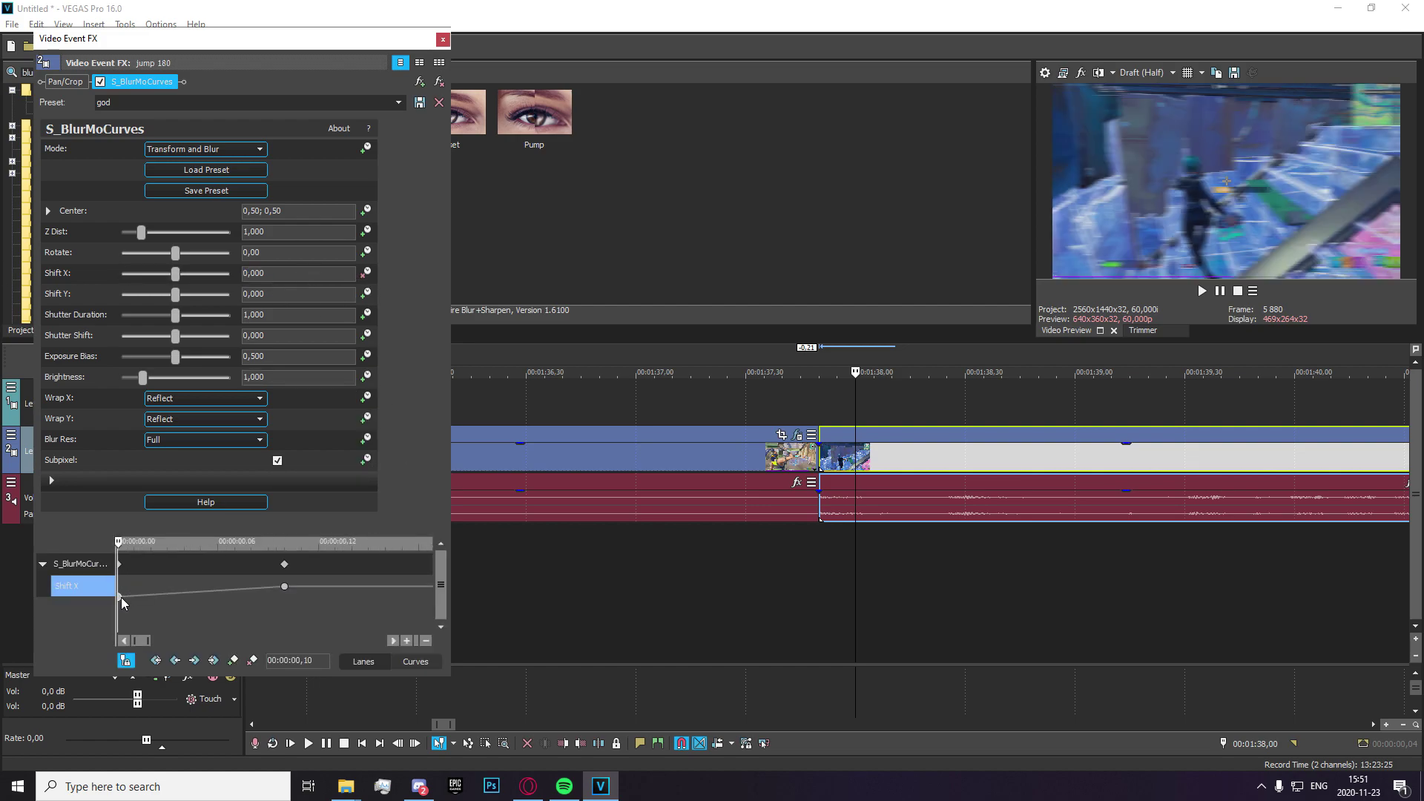
right_click(120, 596)
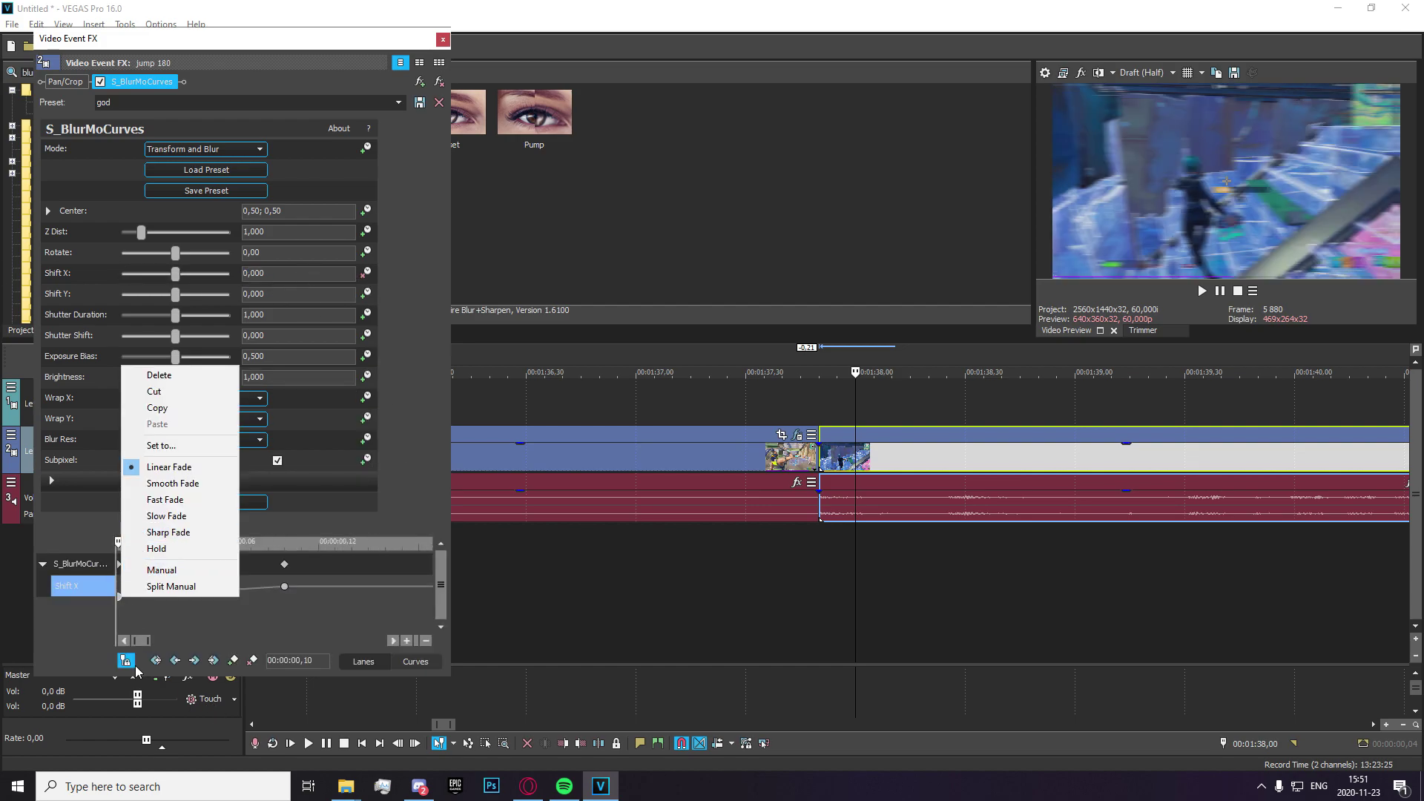
left_click(205, 515)
left_click(726, 558)
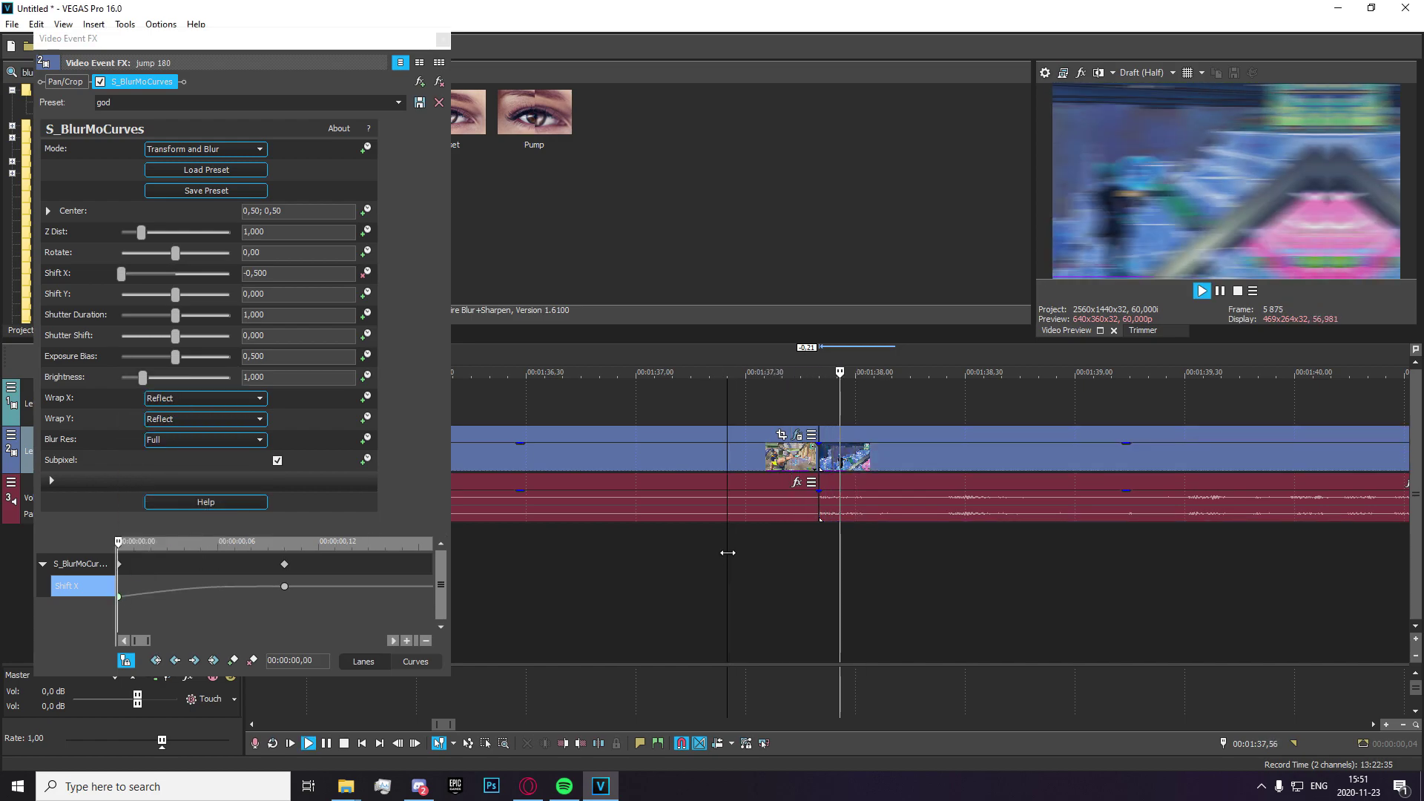
key("space")
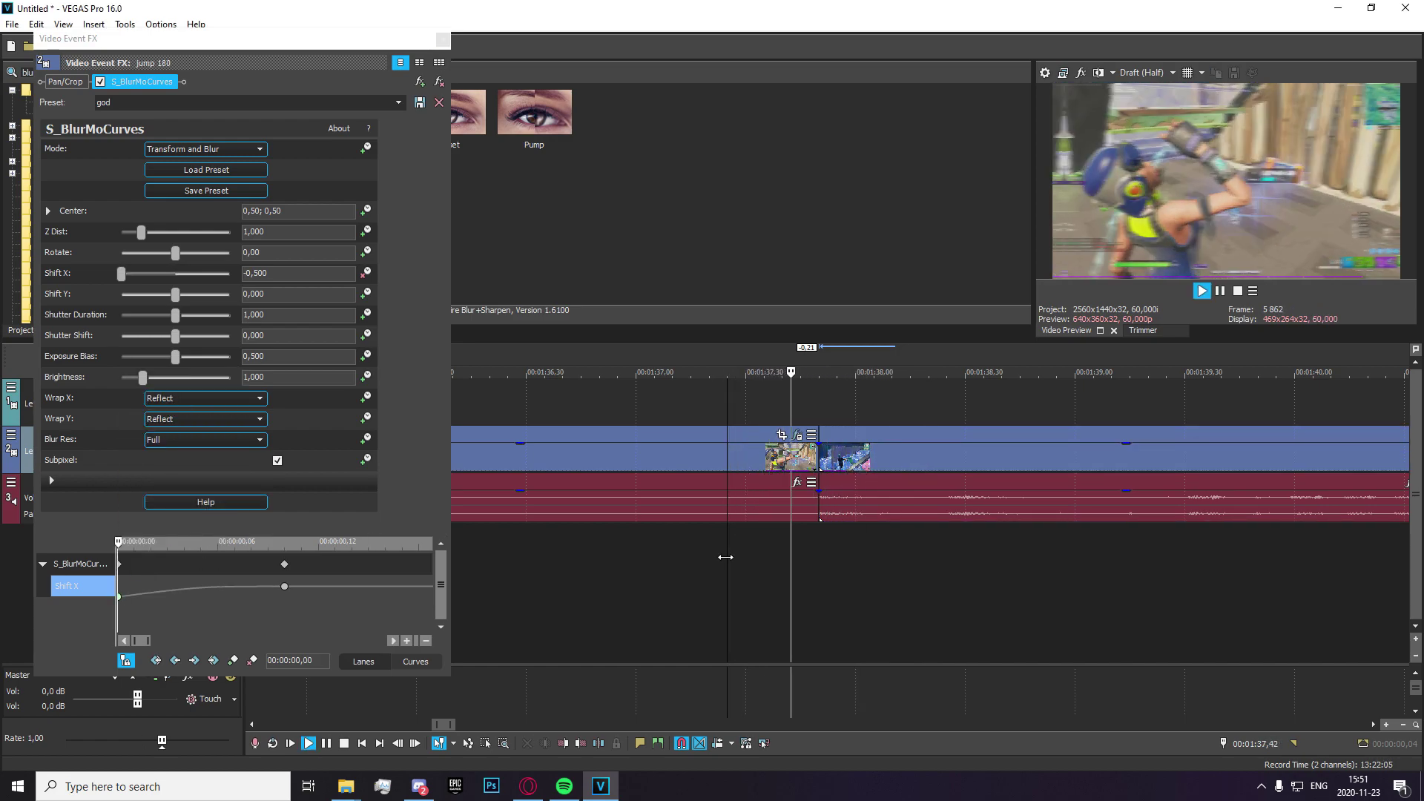
left_click(720, 558)
key("space")
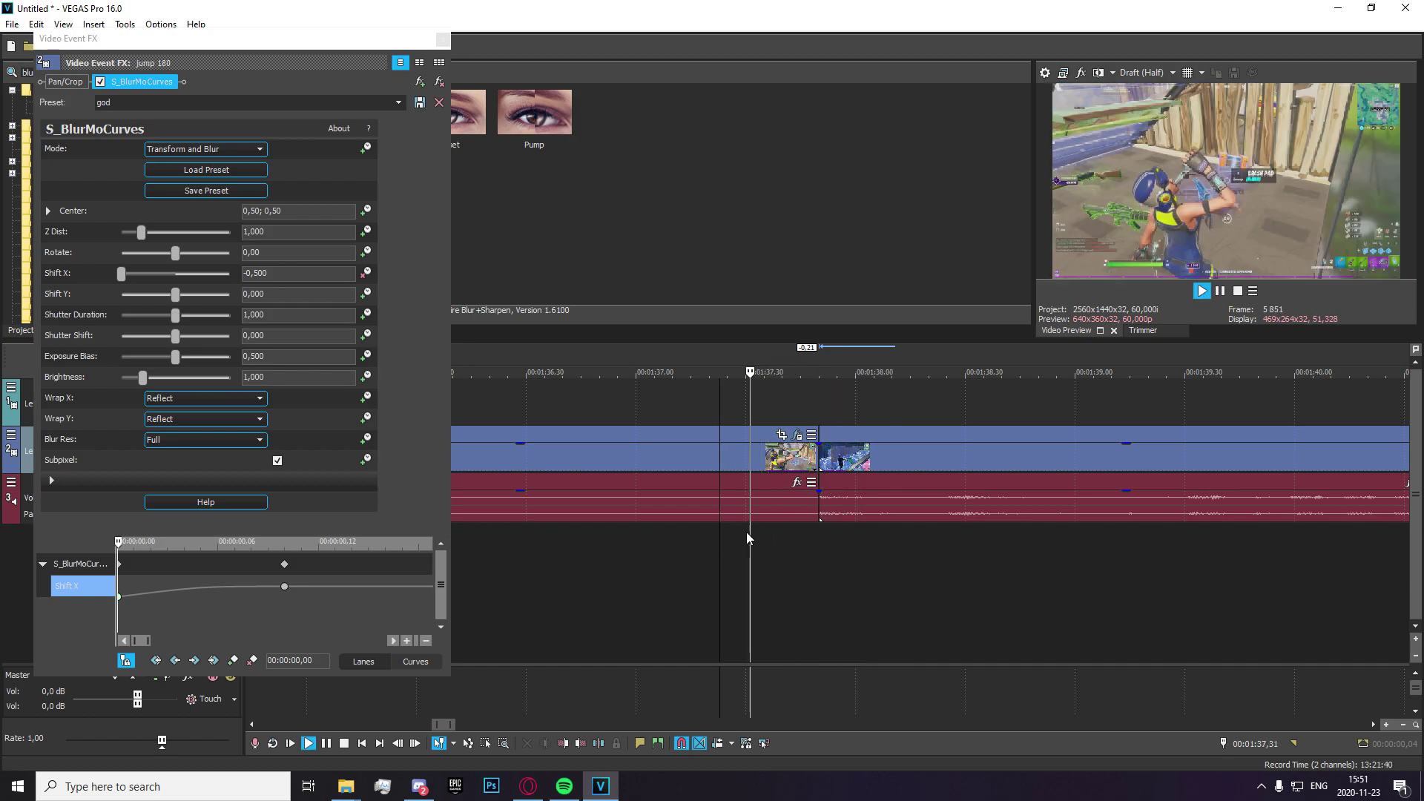
key("space")
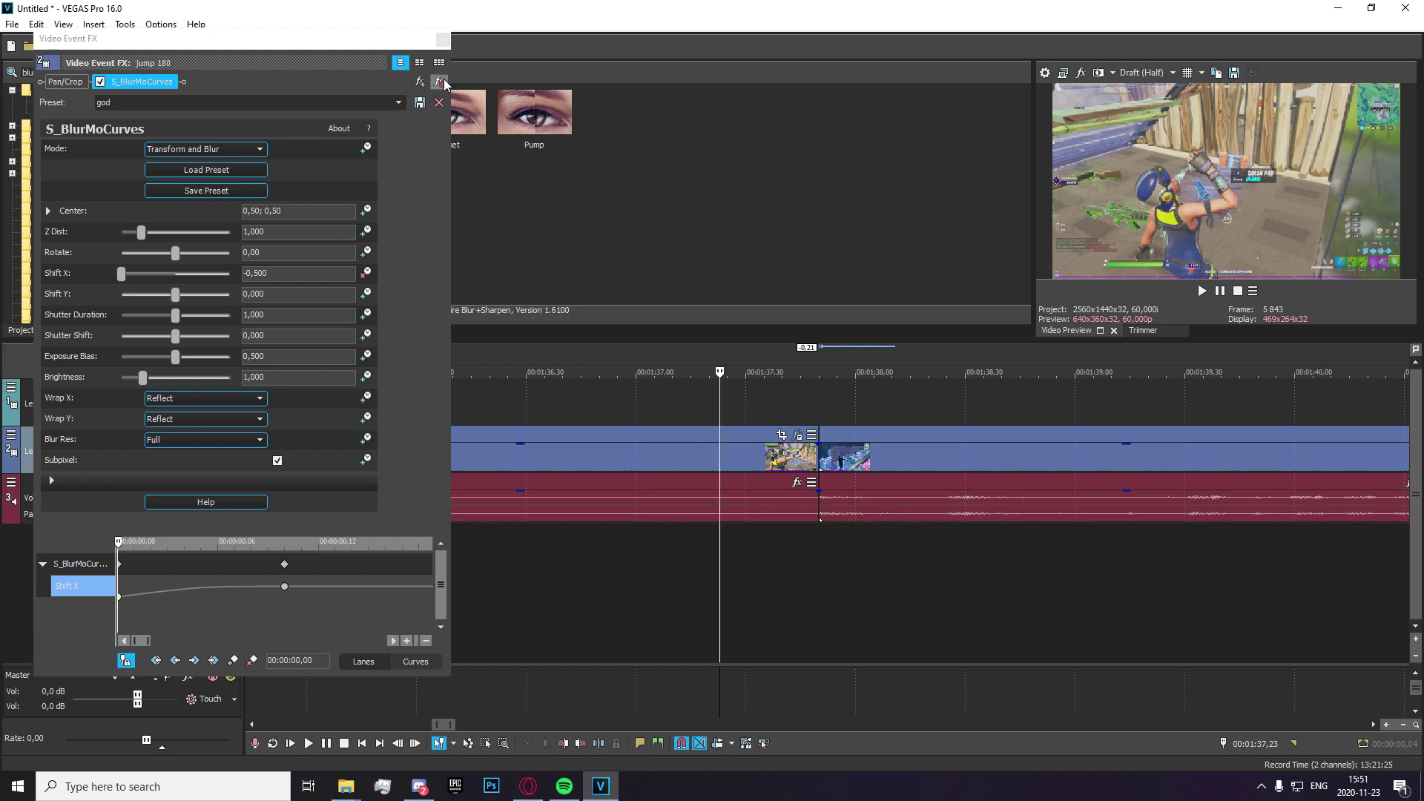
- Close the effect window and reopen the effects on the clip before the cut
left_click(442, 39)
scroll(849, 445, "down", 3)
left_click(824, 437)
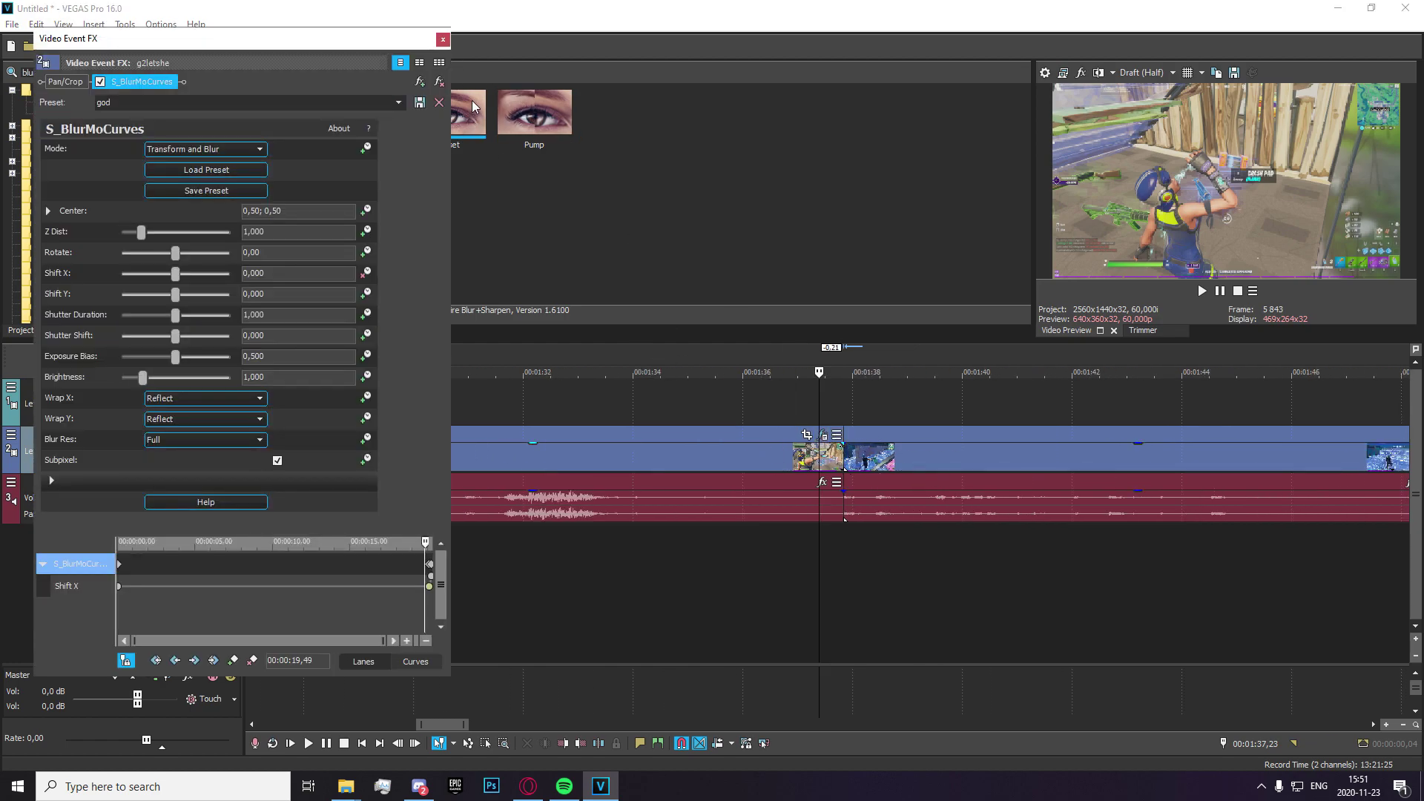
- Remove S_BlurMoCurves from the clip before the cut and reapply the god preset
left_click(439, 82)
left_click(442, 38)
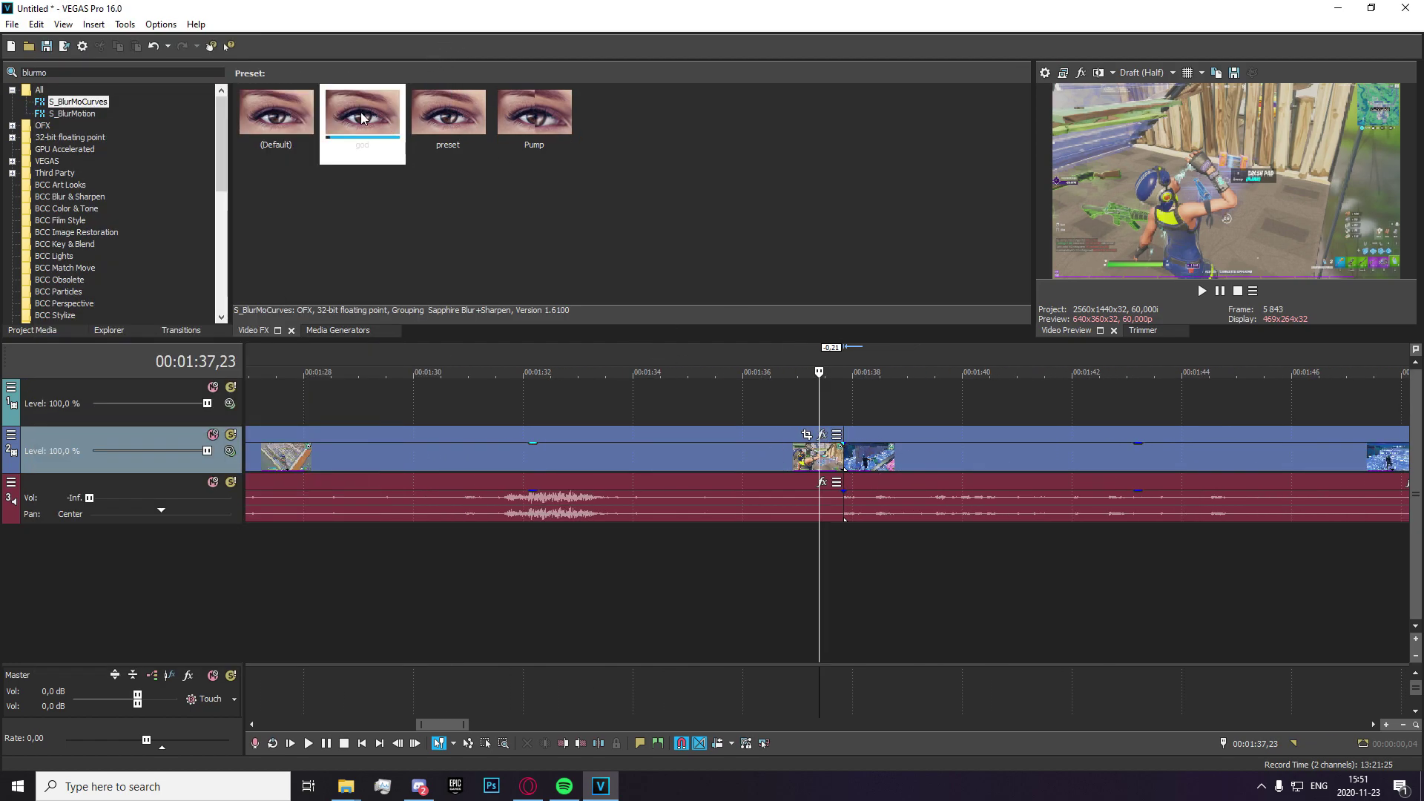
left_click_drag(816, 465, 817, 464)
scroll(830, 490, "up", 5)
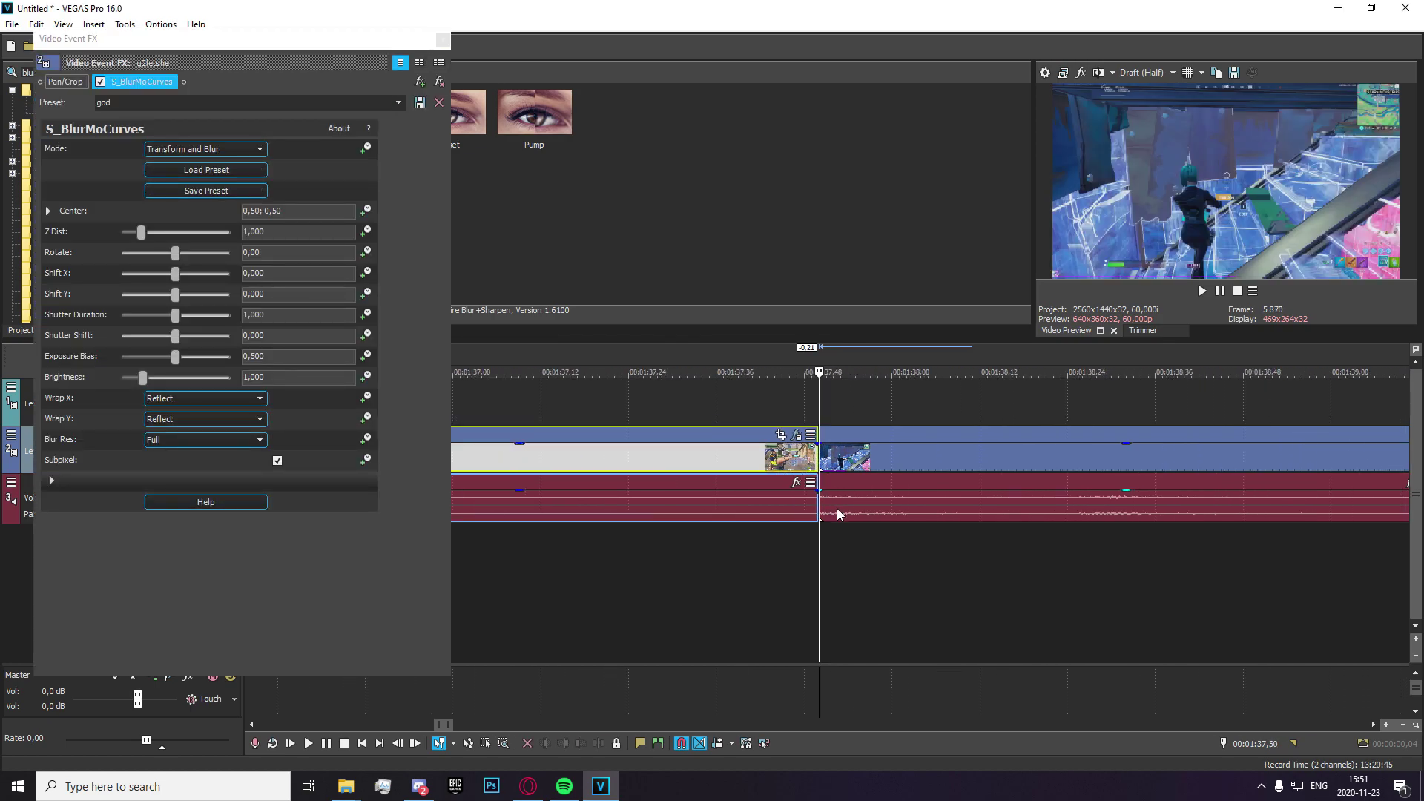
key("Left")
key("Left")
key("Left")
key("Left")
key("Left")
key("Left")
key("Left")
key("Left")
key("Left")
key("Left")
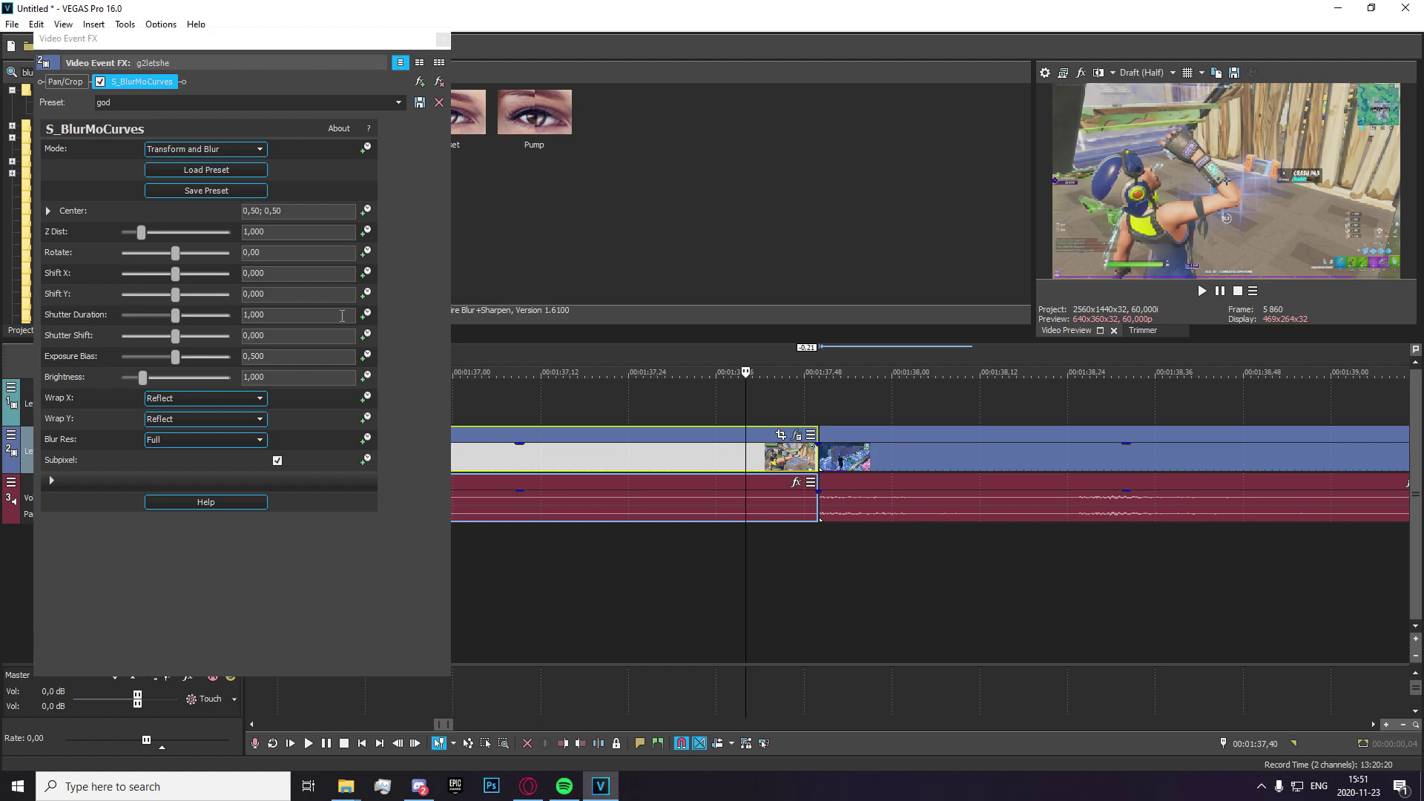
- Keyframe Shift Y to -0,500 at the clip's end with Smooth Fade; drop god onto Jump 180
left_click(366, 294)
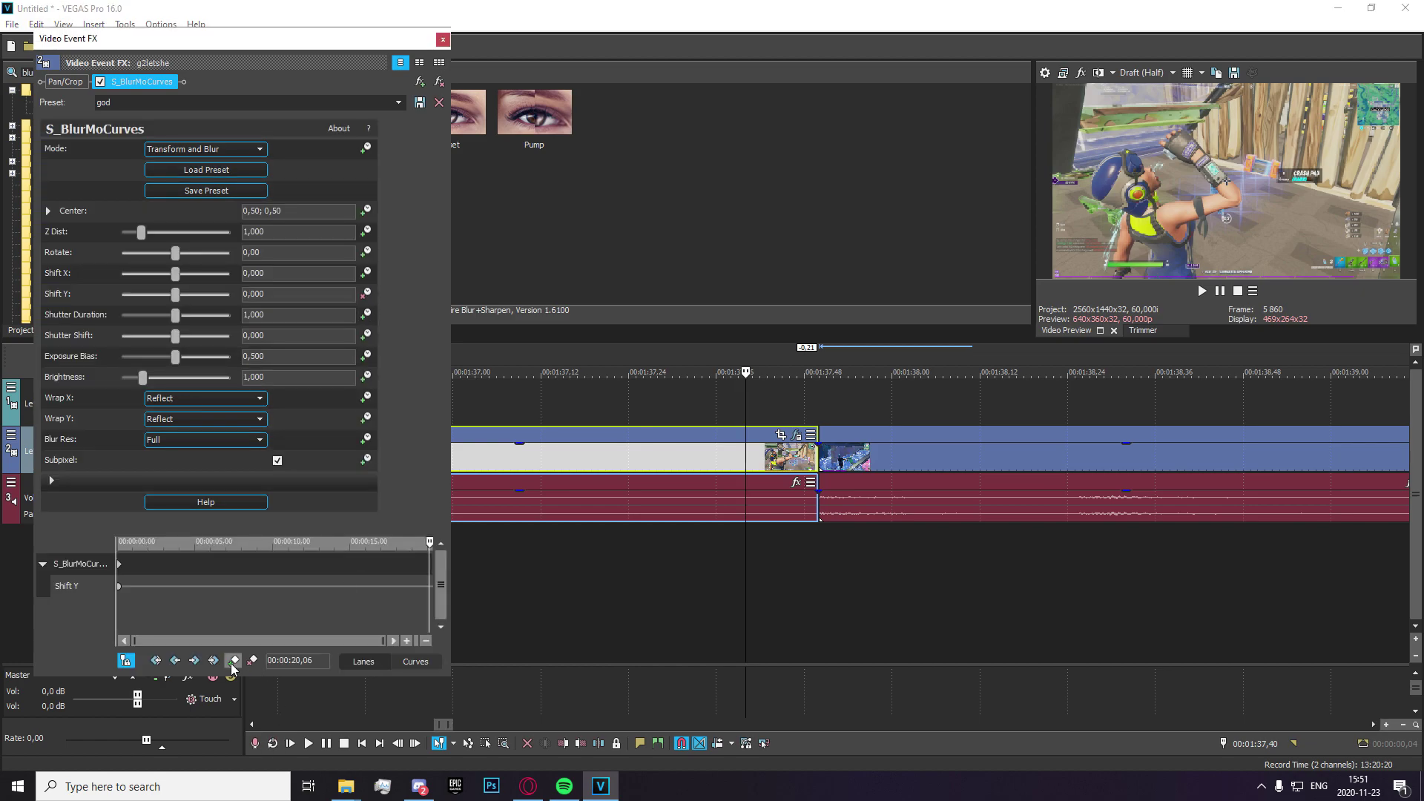
left_click_drag(429, 533, 432, 541)
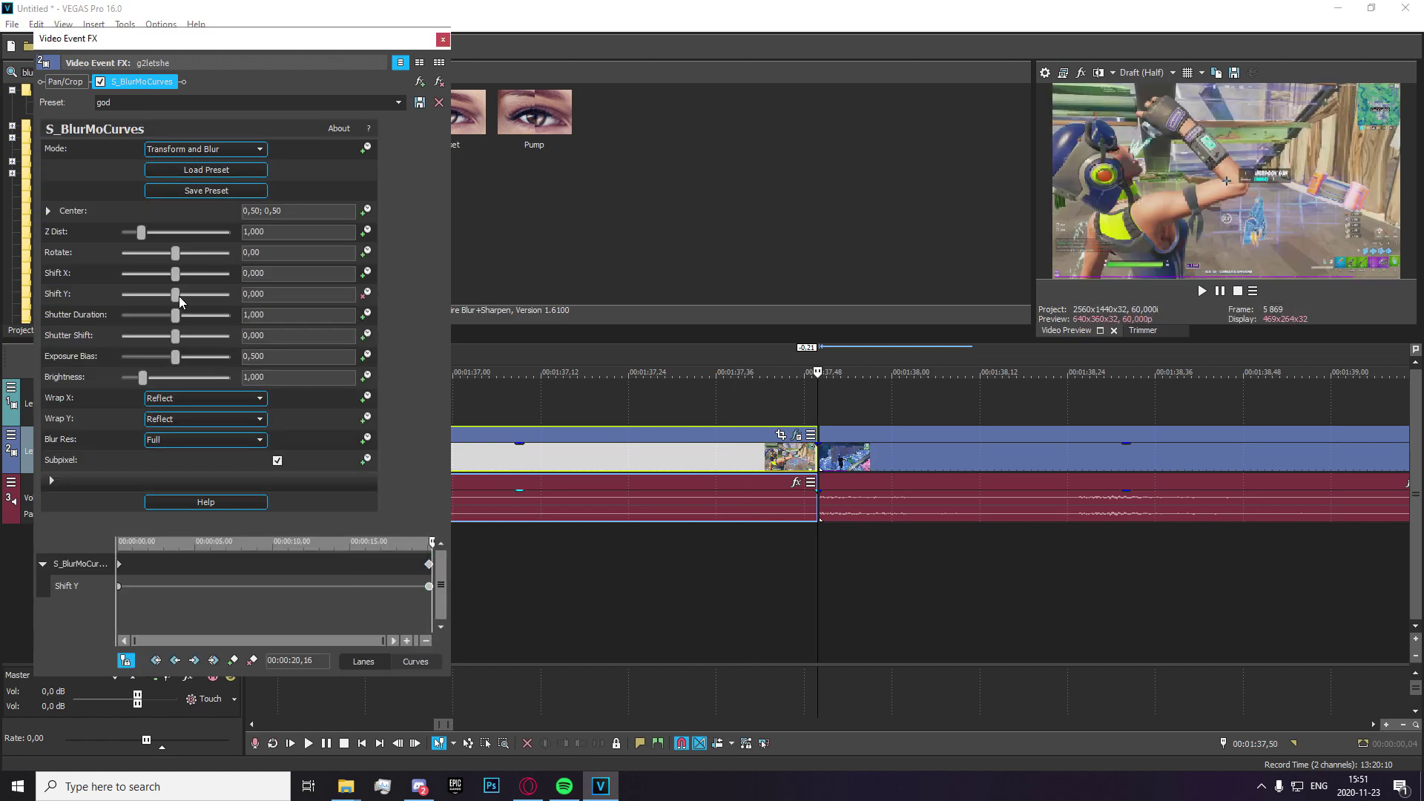
left_click_drag(179, 296, 121, 295)
scroll(434, 575, "up", 5)
right_click(390, 586)
left_click(437, 509)
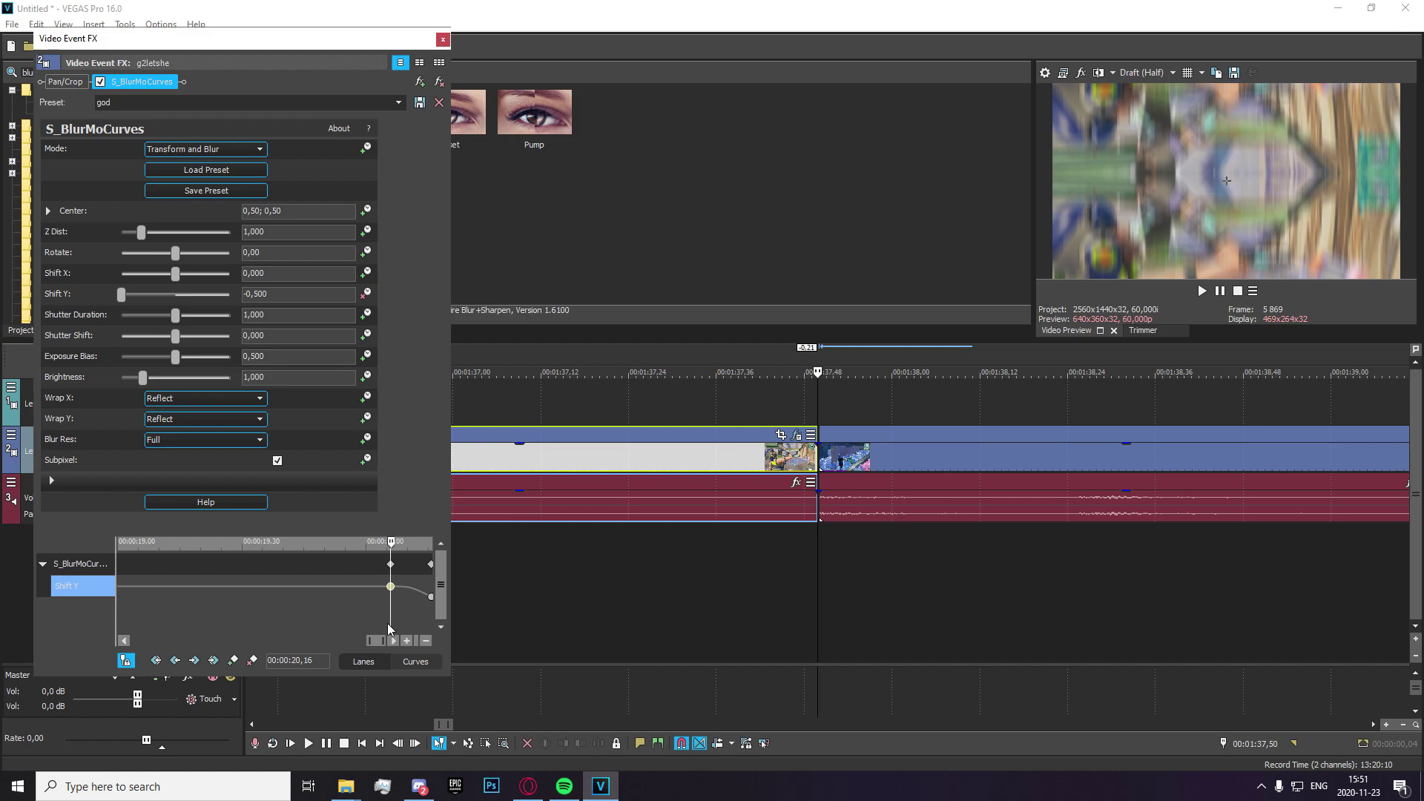
left_click(443, 39)
left_click_drag(359, 111, 1013, 448)
- On Jump 180, keyframe Shift Y from 0,500 down to 0,000 with a Smooth fade
scroll(819, 437, "up", 2)
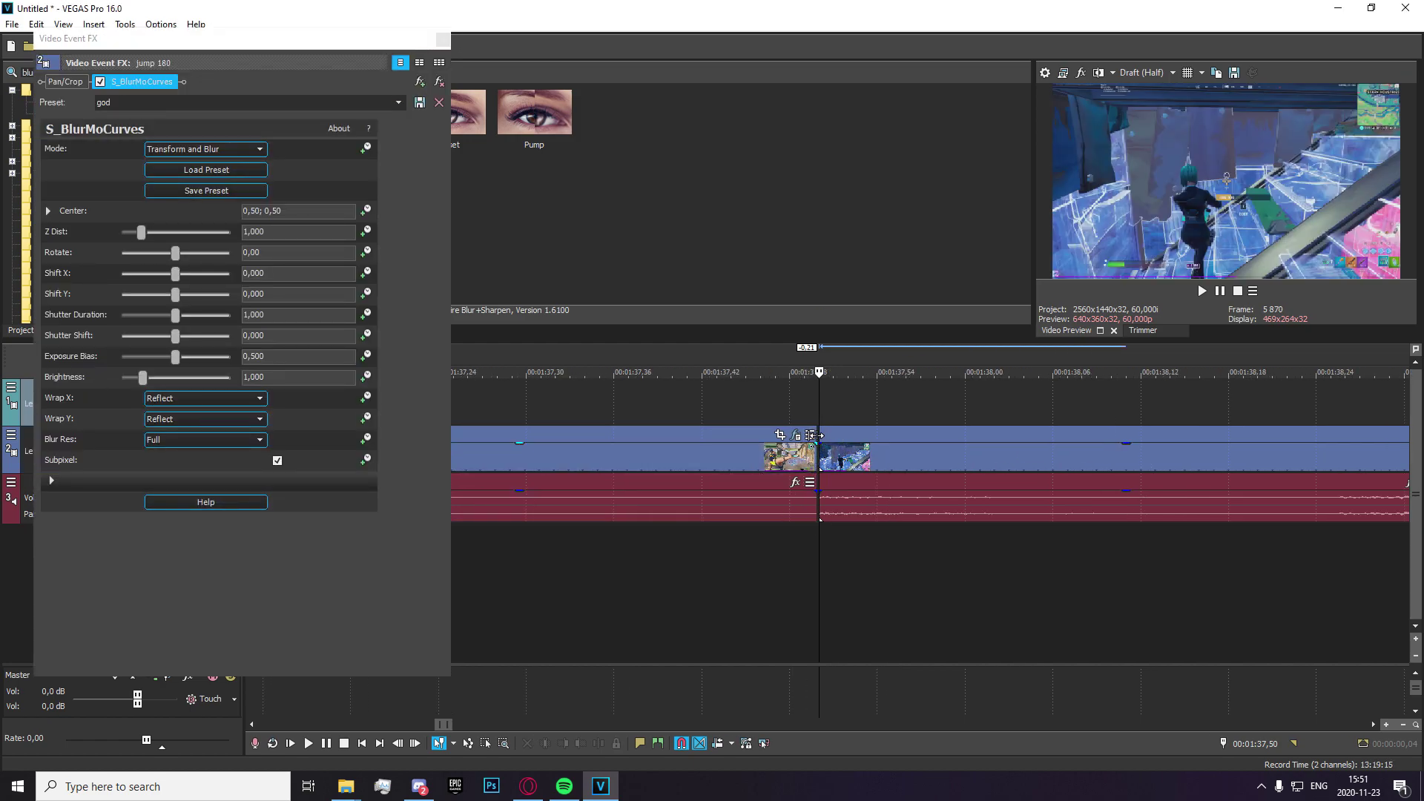
key("Right")
key("Right")
key("Right")
key("Right")
key("Right")
key("Right")
key("Right")
key("Right")
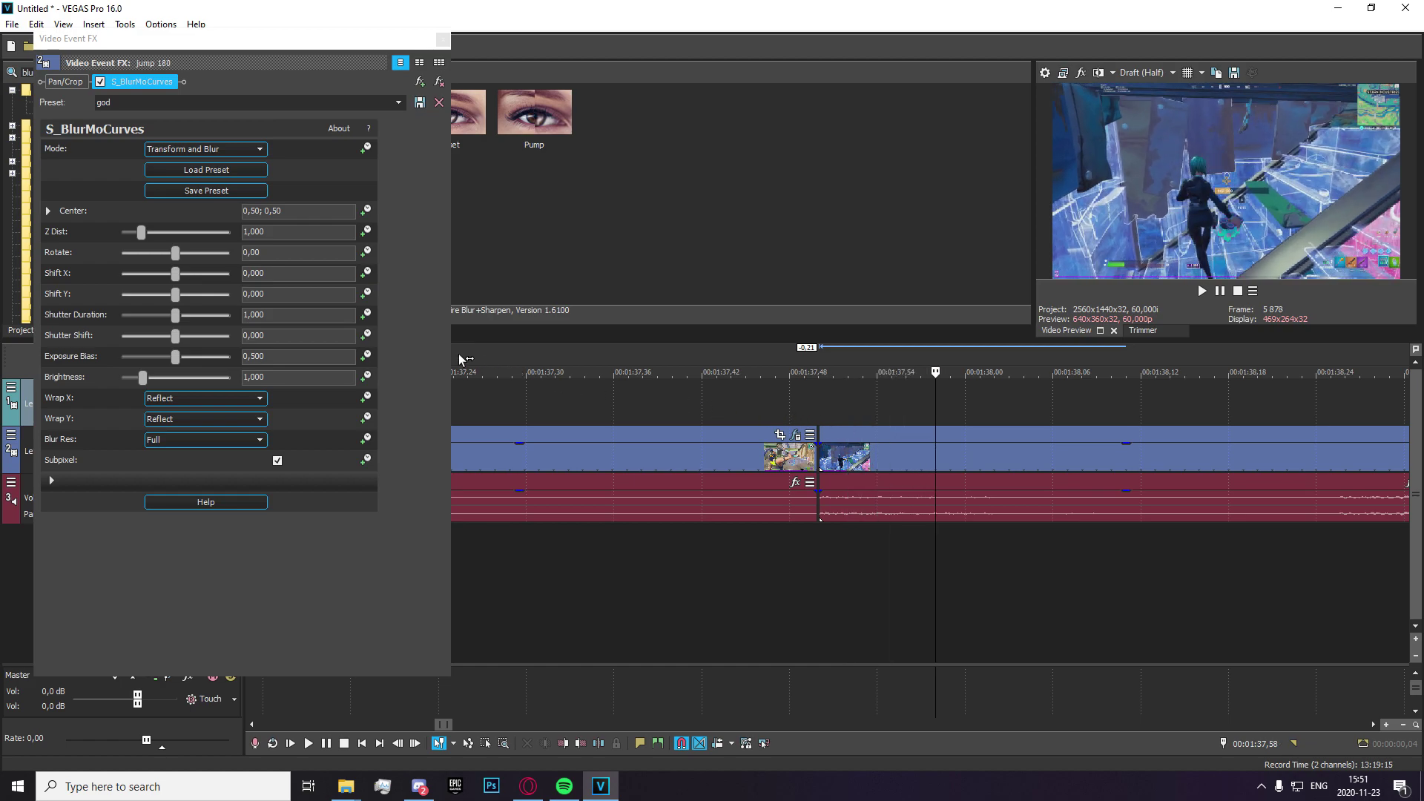
key("Right")
key("Right")
left_click_drag(176, 295, 231, 294)
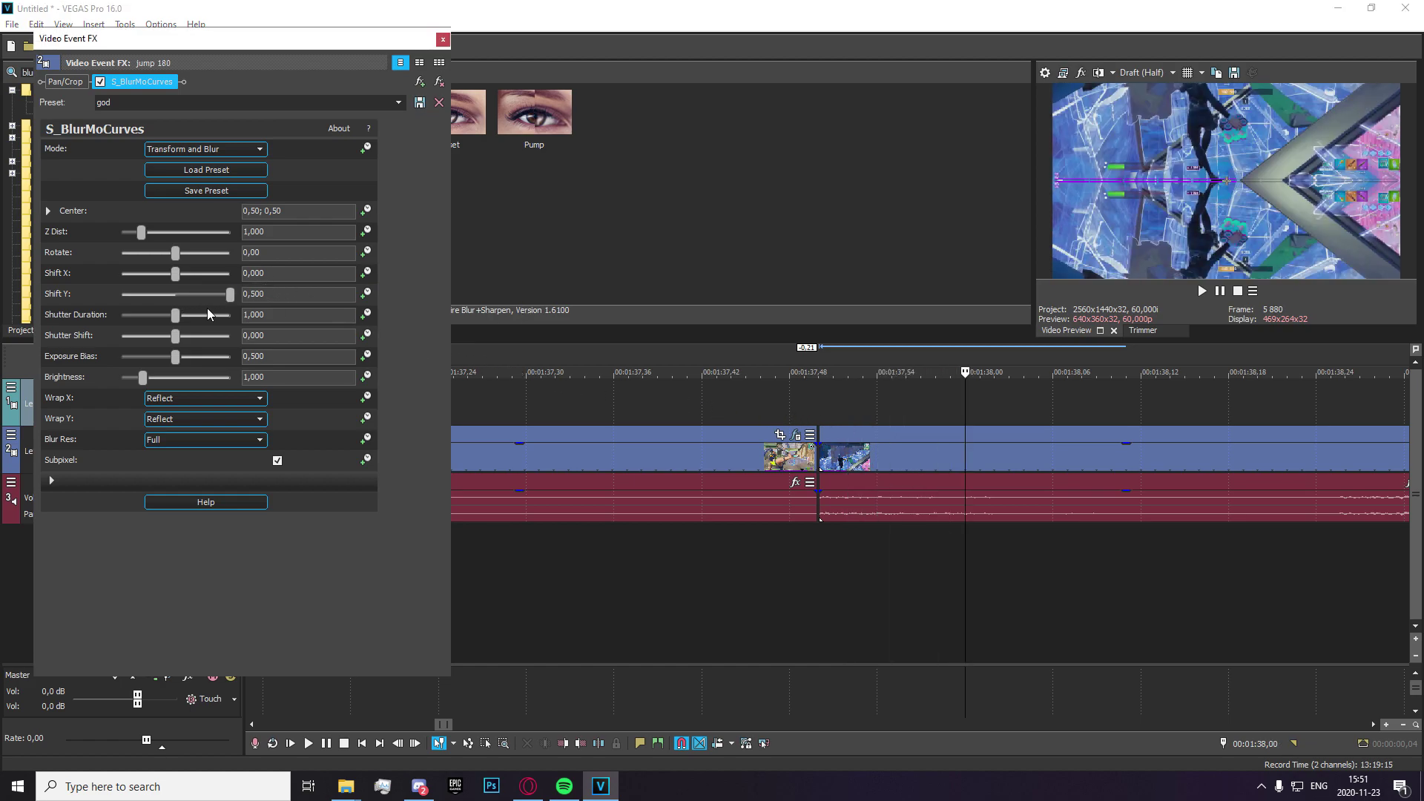
left_click(366, 294)
key("Return")
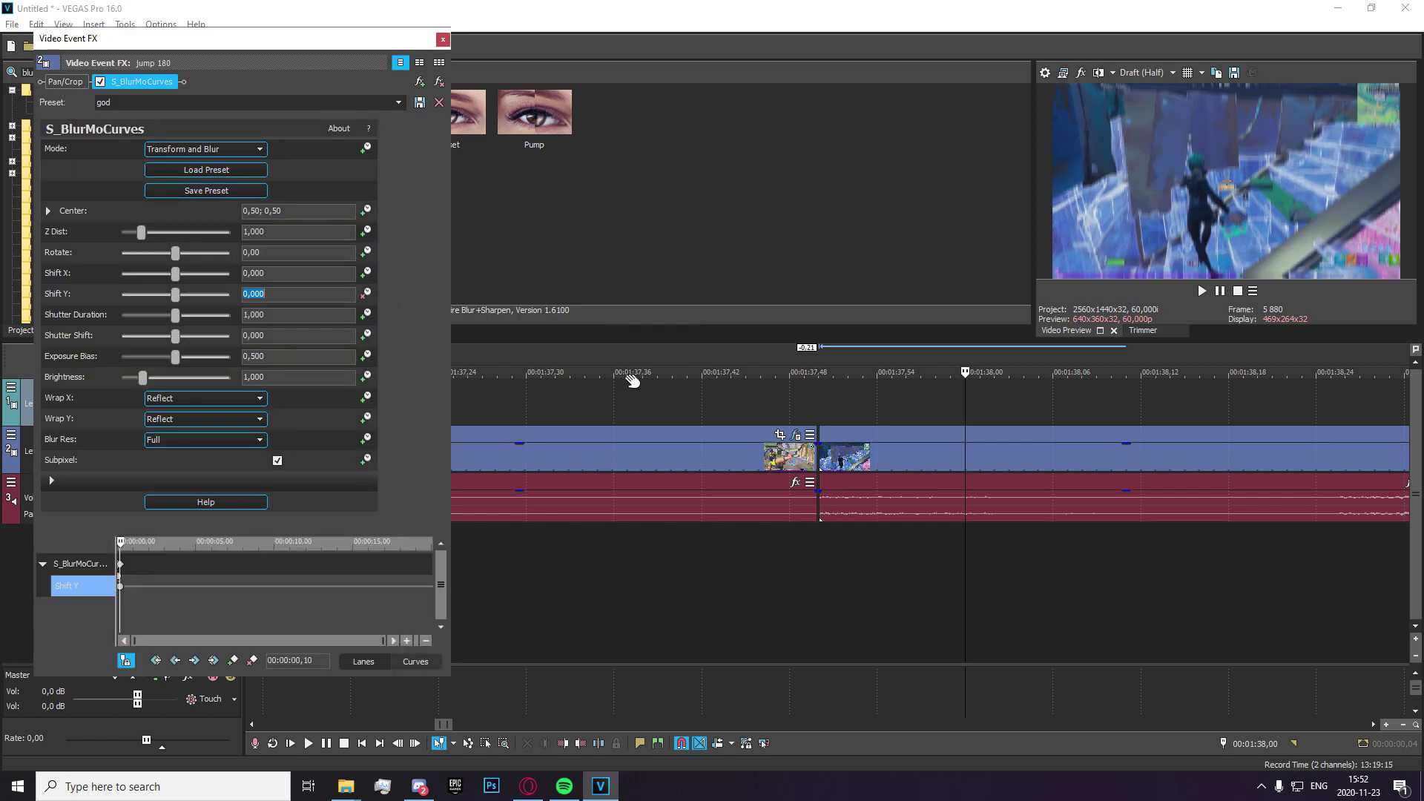
scroll(189, 534, "up", 3)
scroll(124, 601, "down", 3)
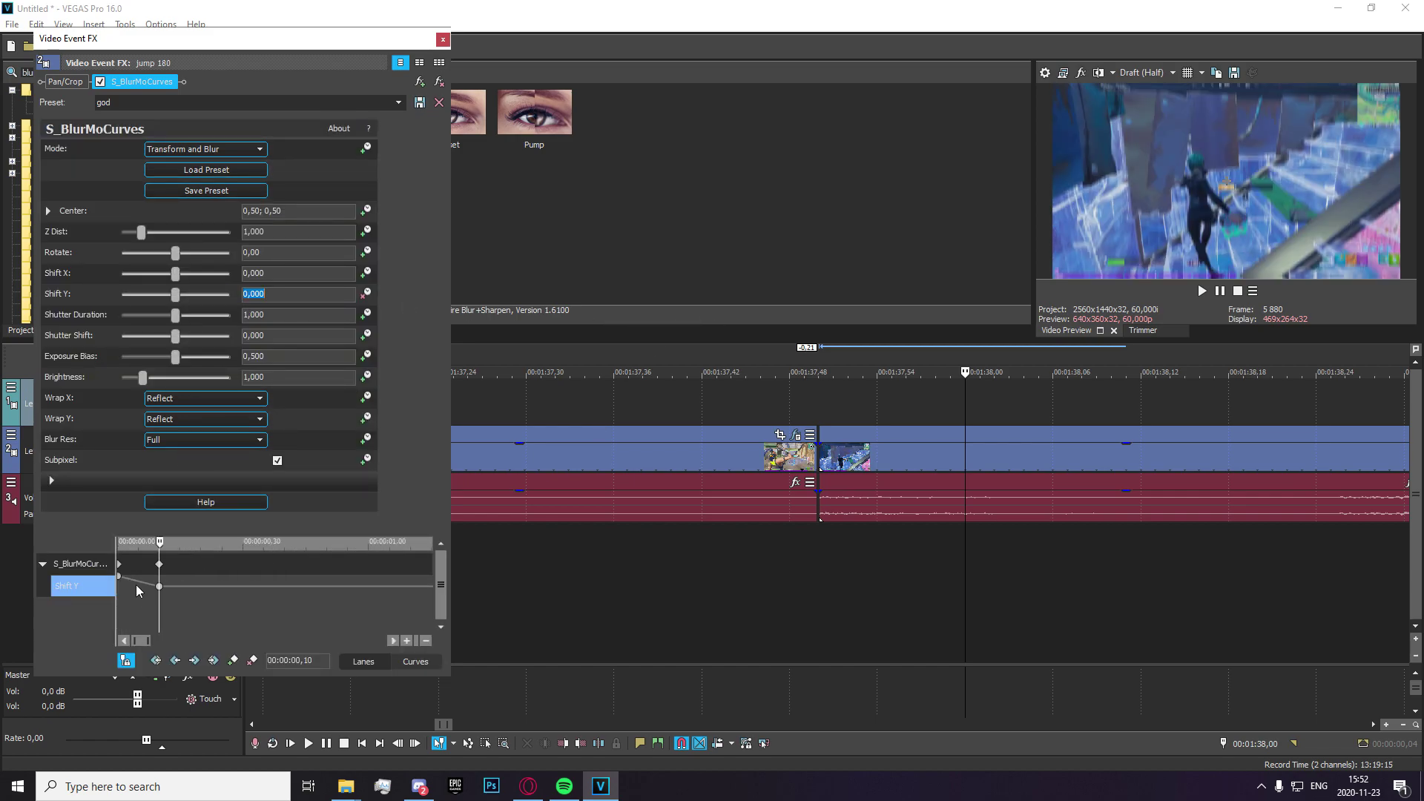
right_click(118, 576)
left_click(171, 489)
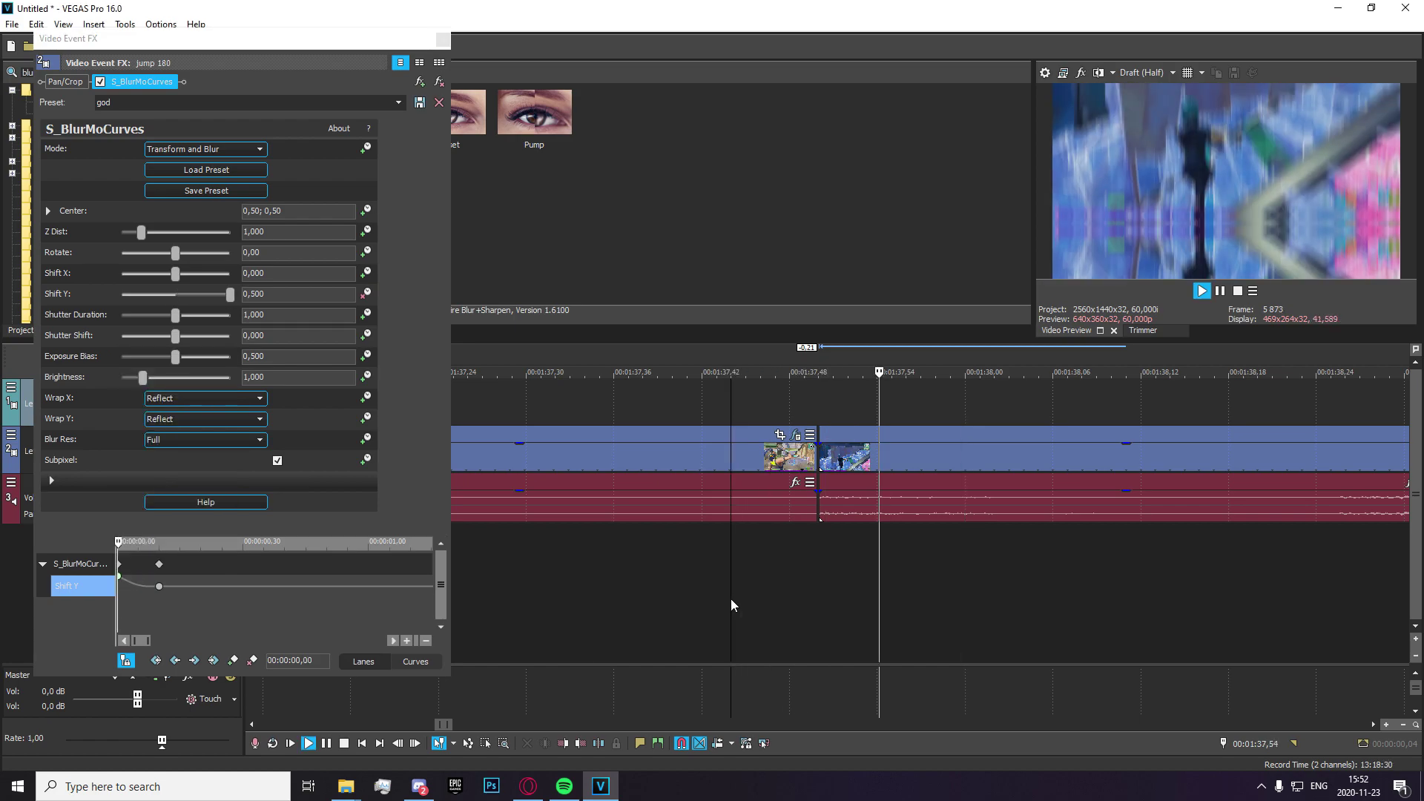
- Preview the sliding blur from 00:01:37,24
left_click(665, 579)
scroll(643, 573, "down", 2)
left_click(727, 554)
key("space")
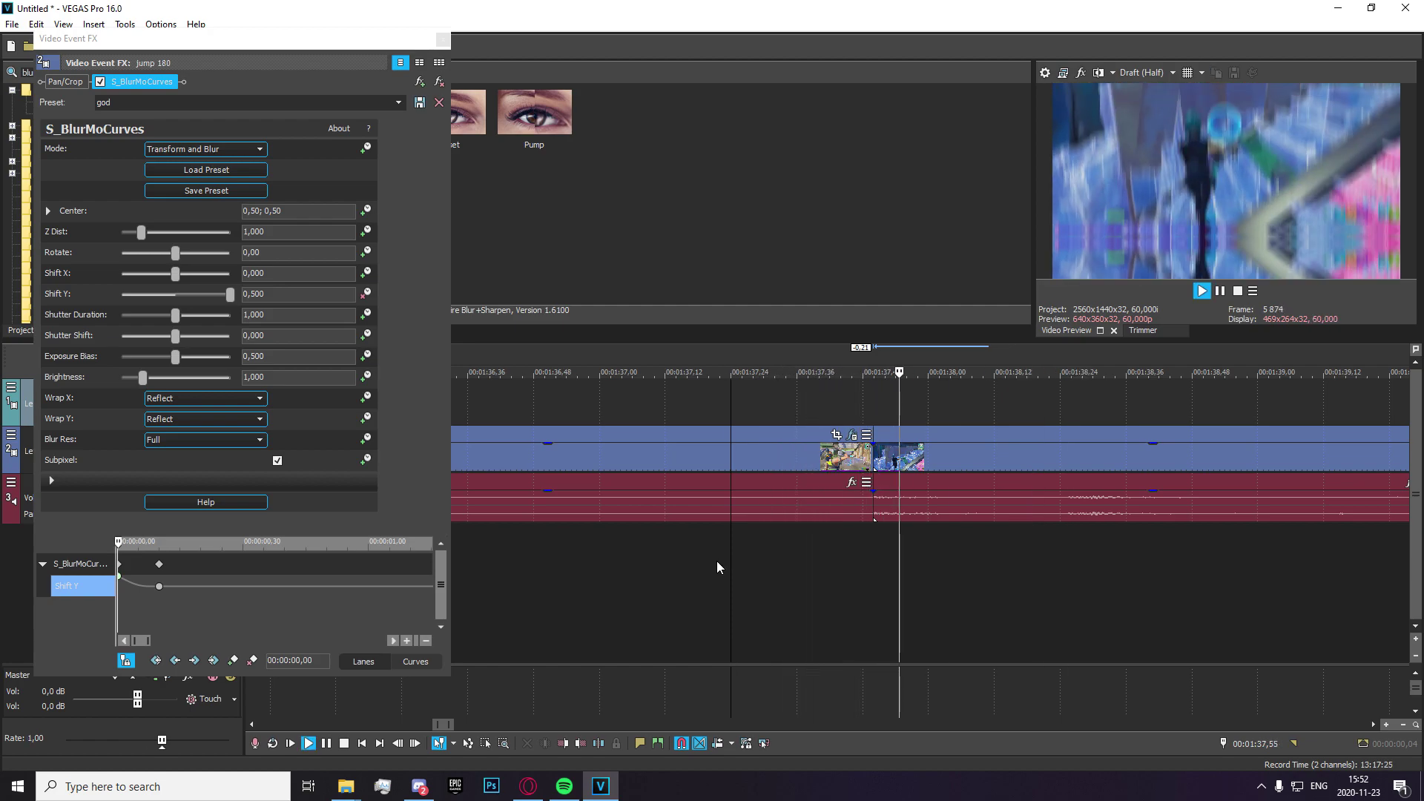
key("space")
- Close Video Event FX, search Transitions for 'god' and select uni.Camera Shake Transition
left_click(442, 38)
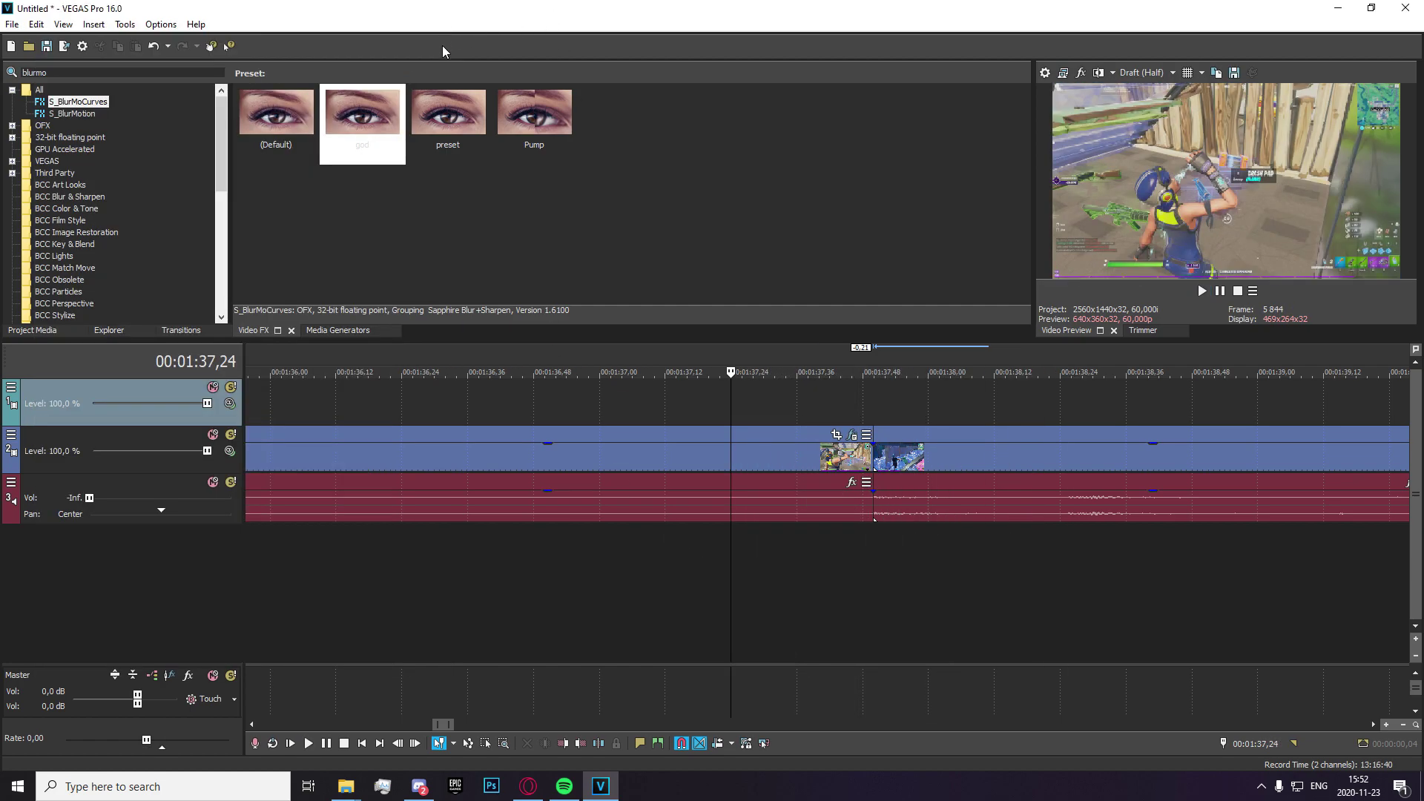
scroll(655, 513, "down", 10)
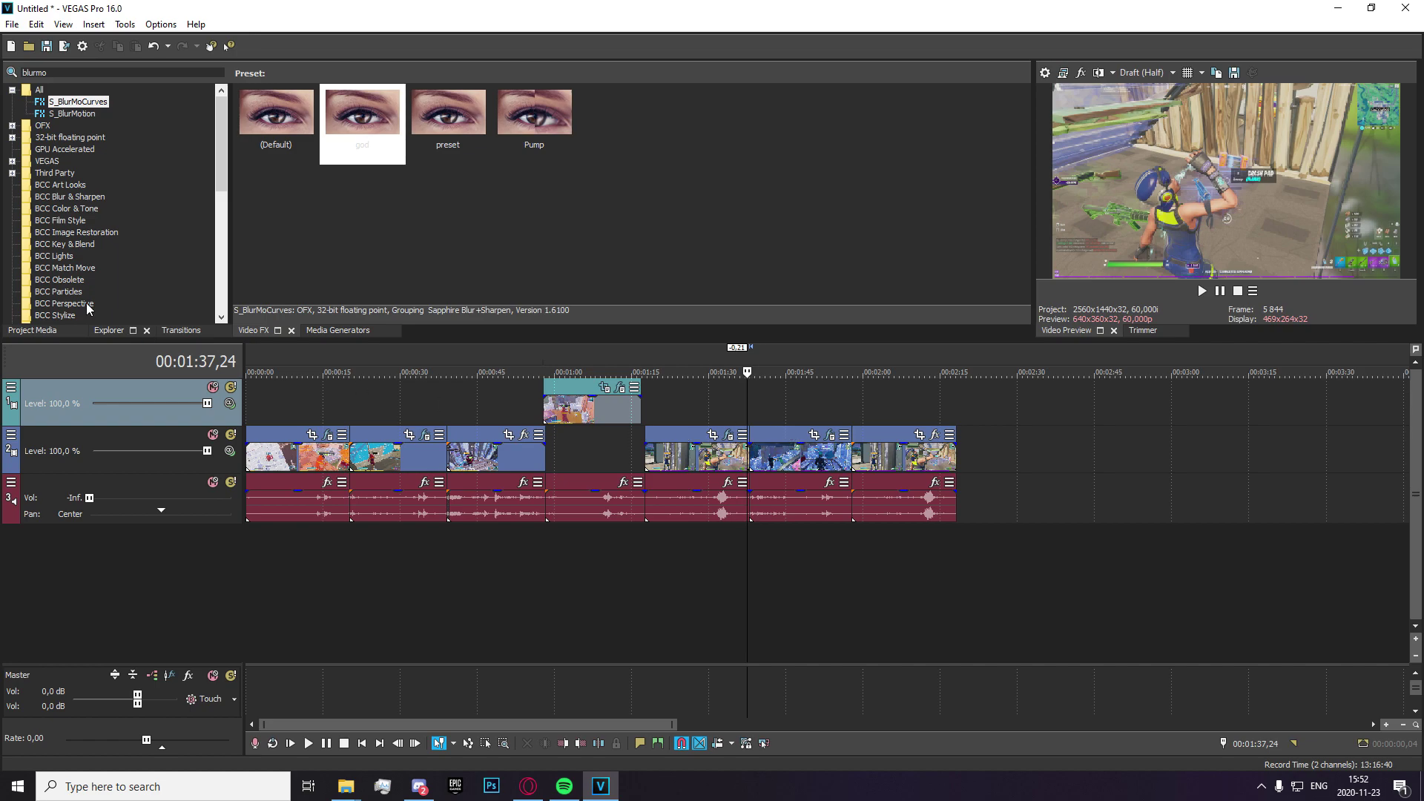
left_click(184, 332)
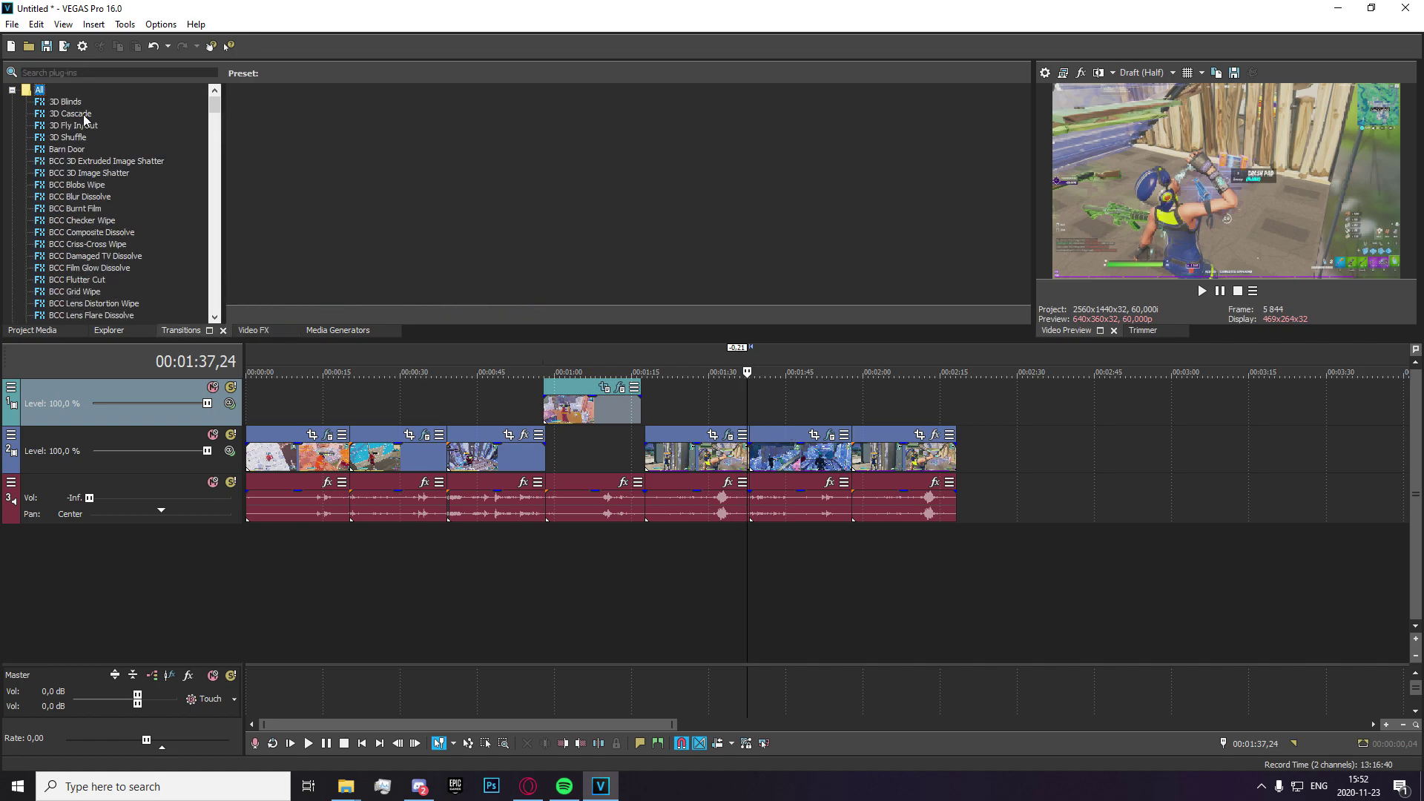
left_click(48, 72)
type("god")
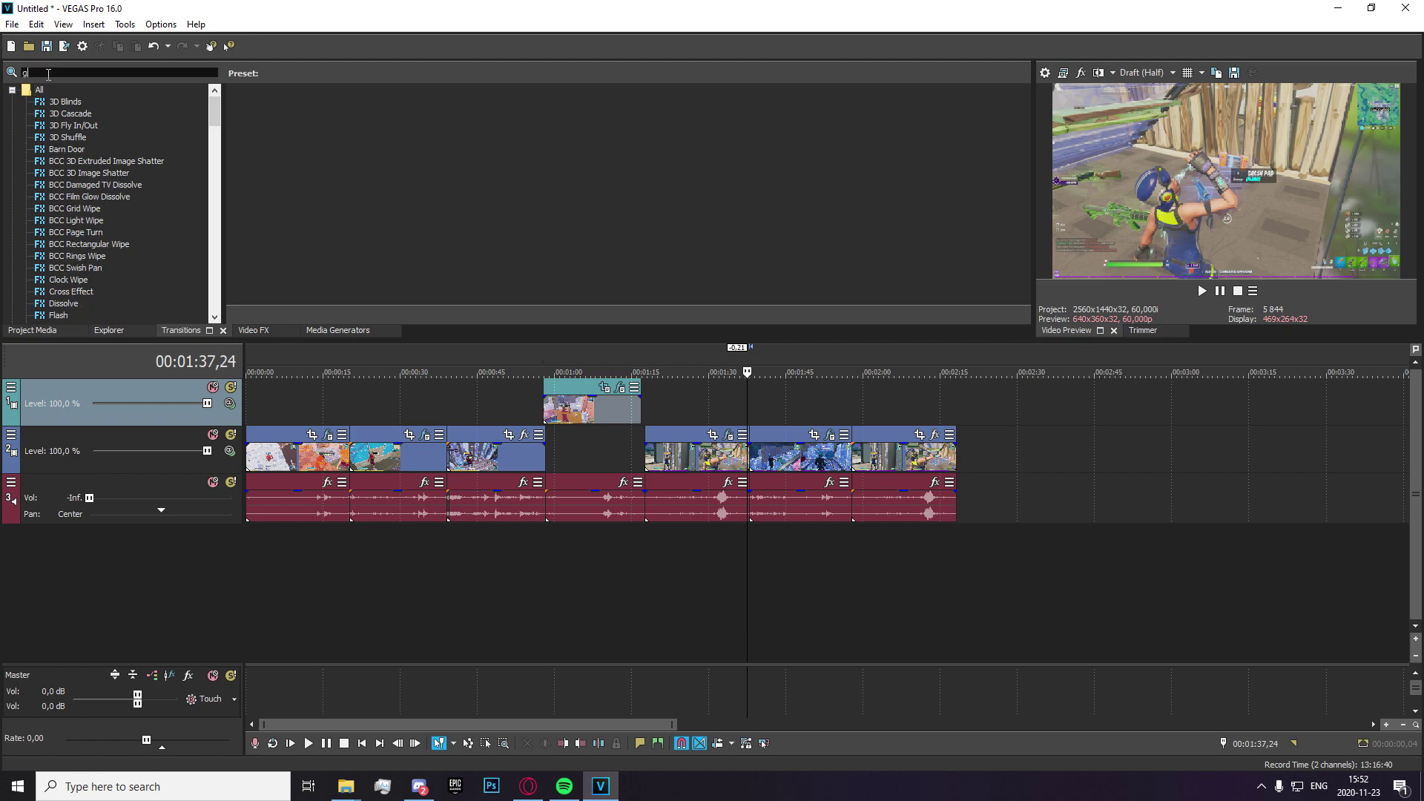
left_click(103, 103)
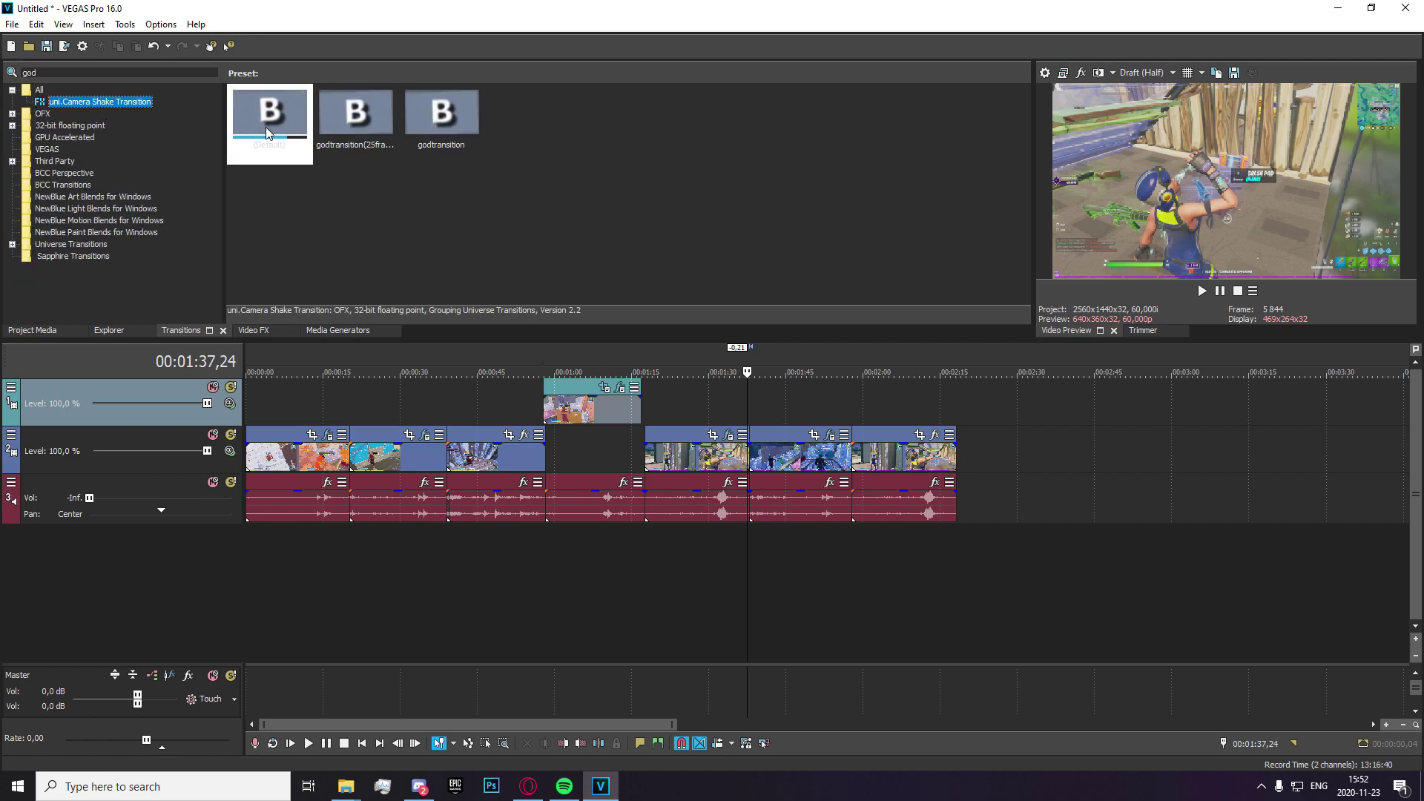
- Add a uni.Camera Shake transition at the 1:57 overlap and apply the godtransition(25frame) preset
left_click_drag(256, 124, 1261, 467)
scroll(858, 462, "up", 4)
scroll(1155, 510, "up", 5)
left_click(919, 455)
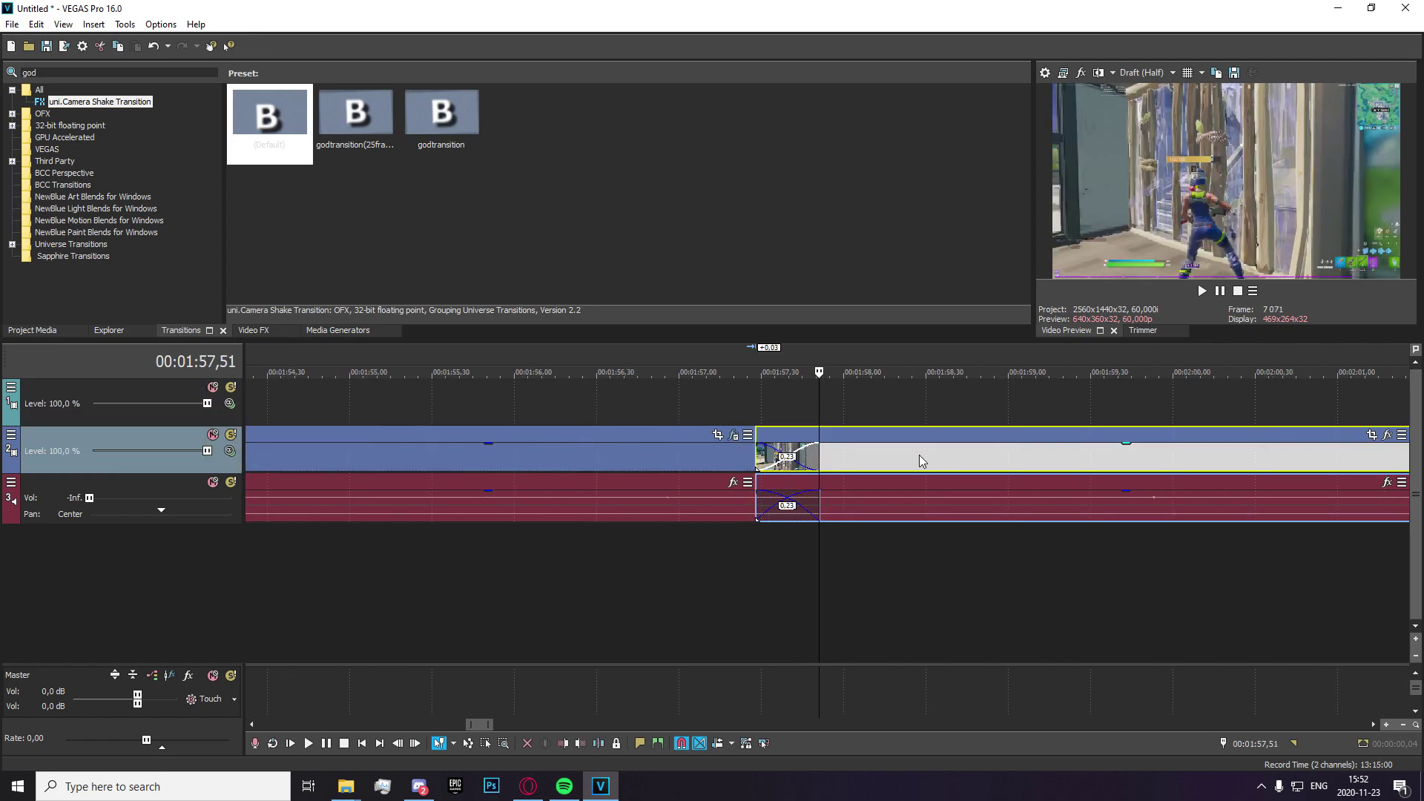
left_click(771, 415)
left_click_drag(356, 113, 786, 456)
- Preview the camera shake transition from around 00:01:57,01
left_click(744, 412)
key("space")
left_click(679, 399)
key("space")
key("space")
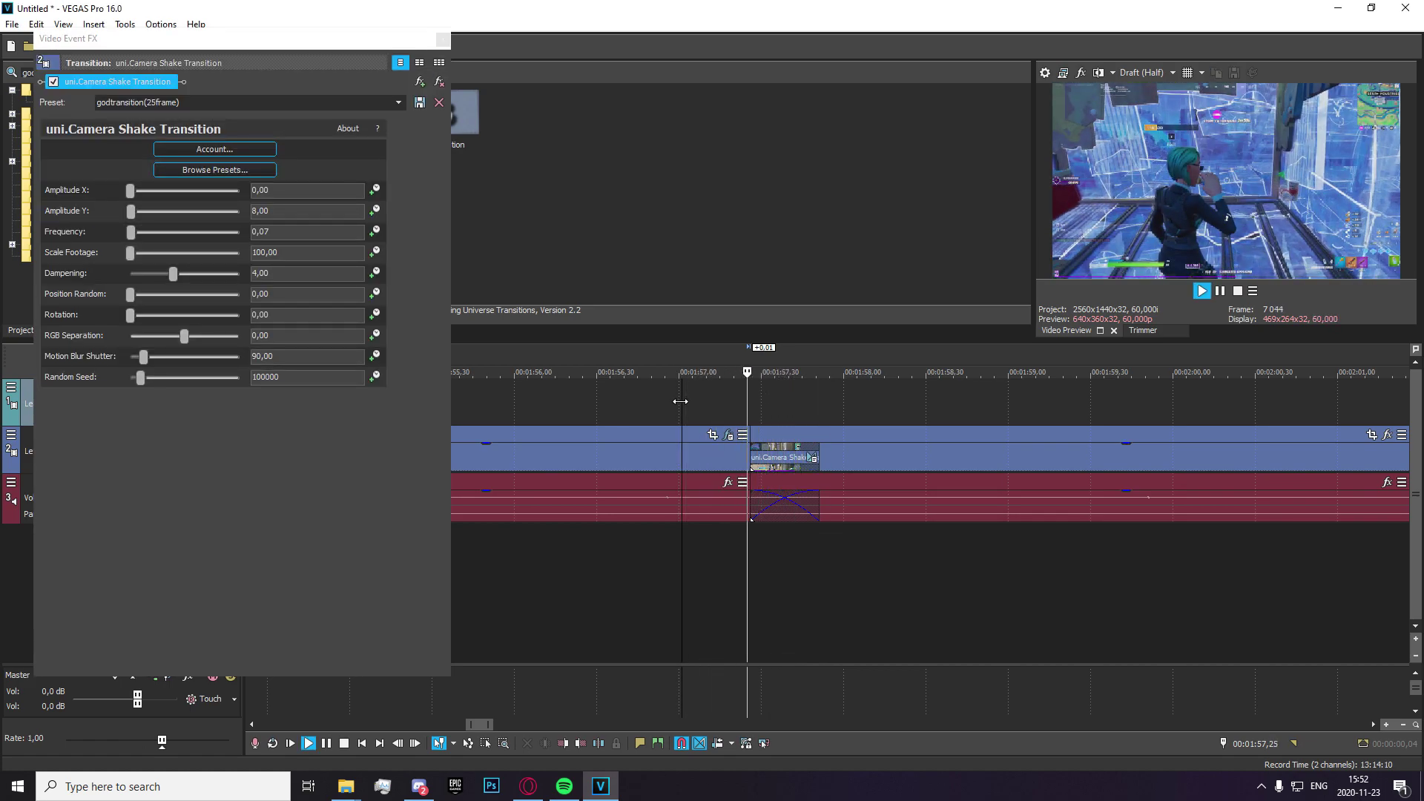
left_click(679, 401)
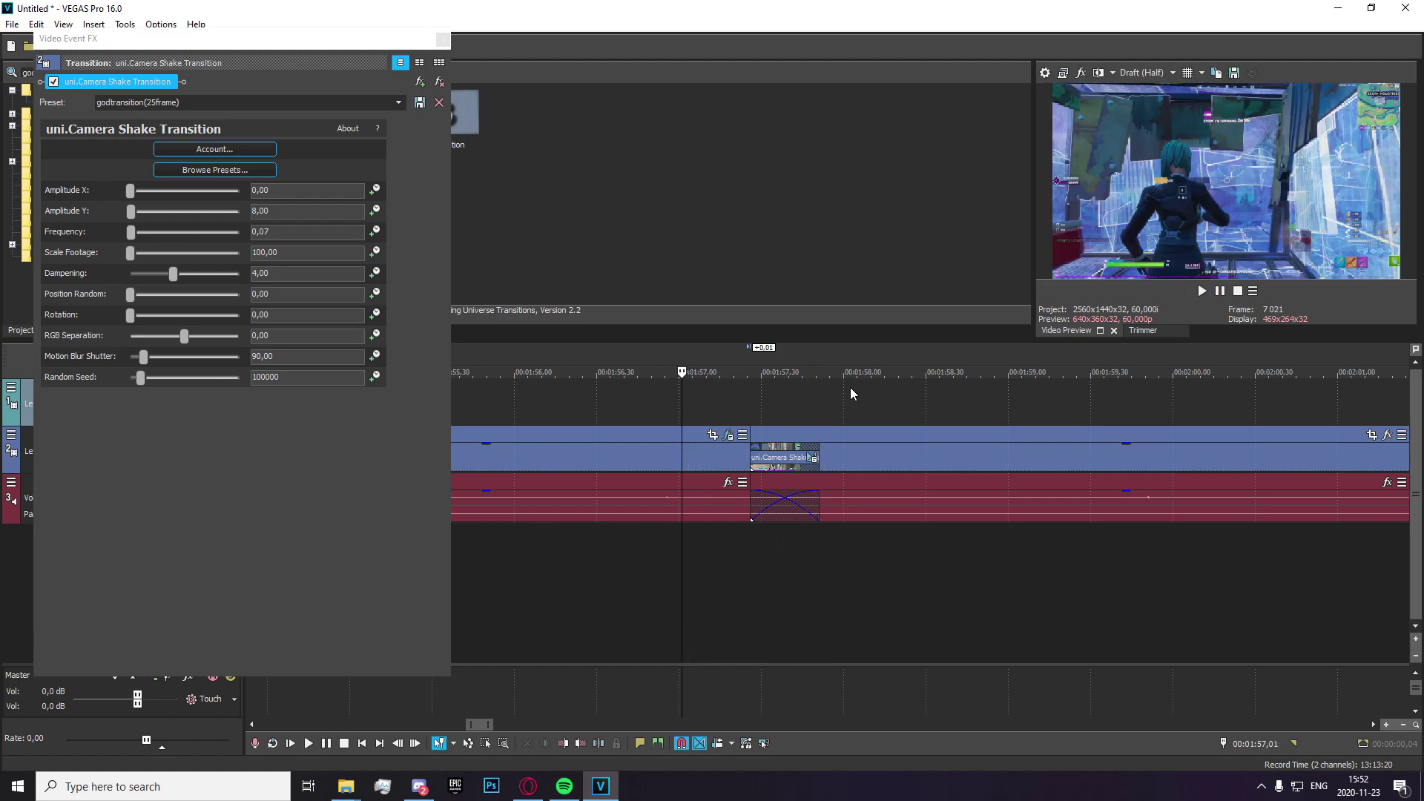
key("space")
left_click(758, 420)
- Replace the transition with the Default camera shake preset and preview it
left_click(796, 416)
left_click(442, 39)
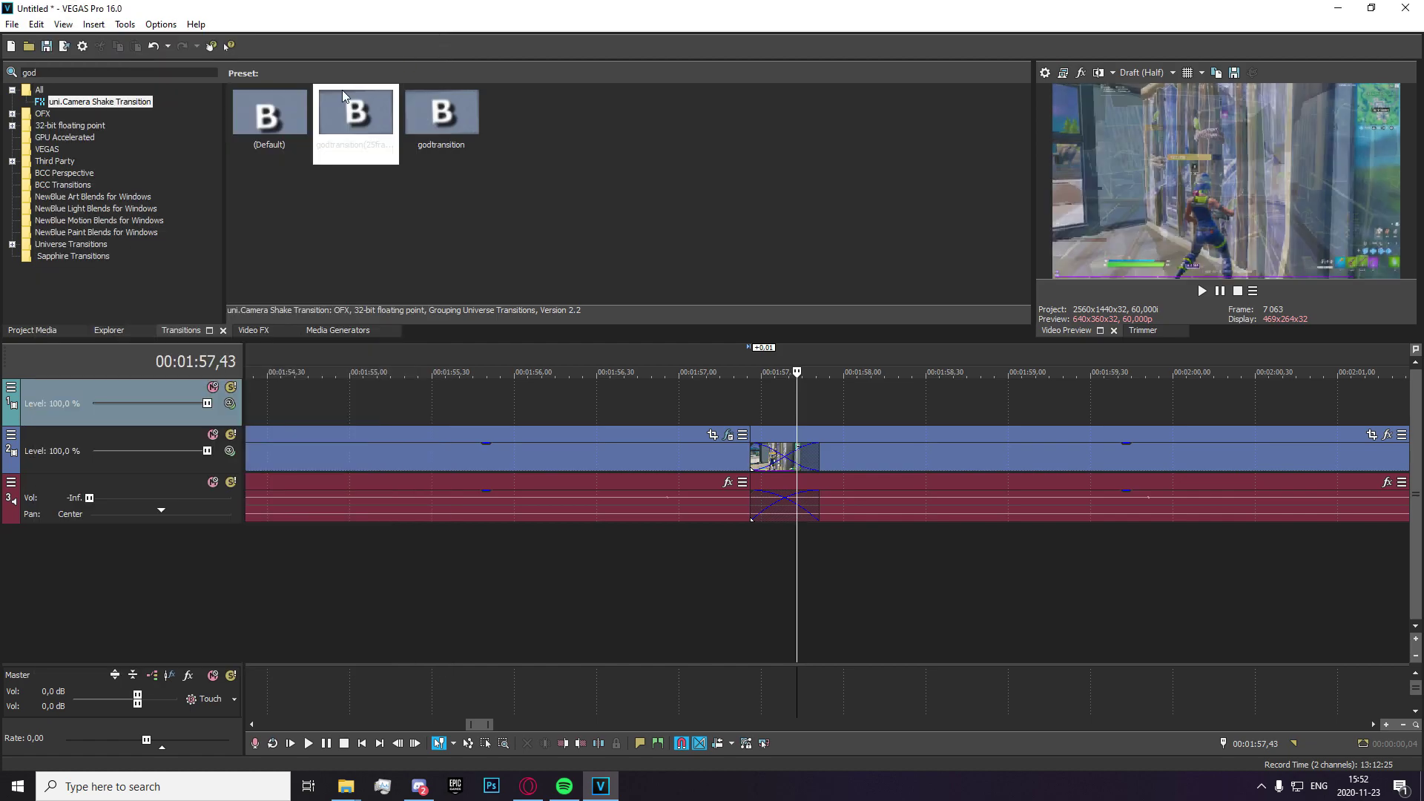
left_click_drag(269, 115, 785, 456)
key("space")
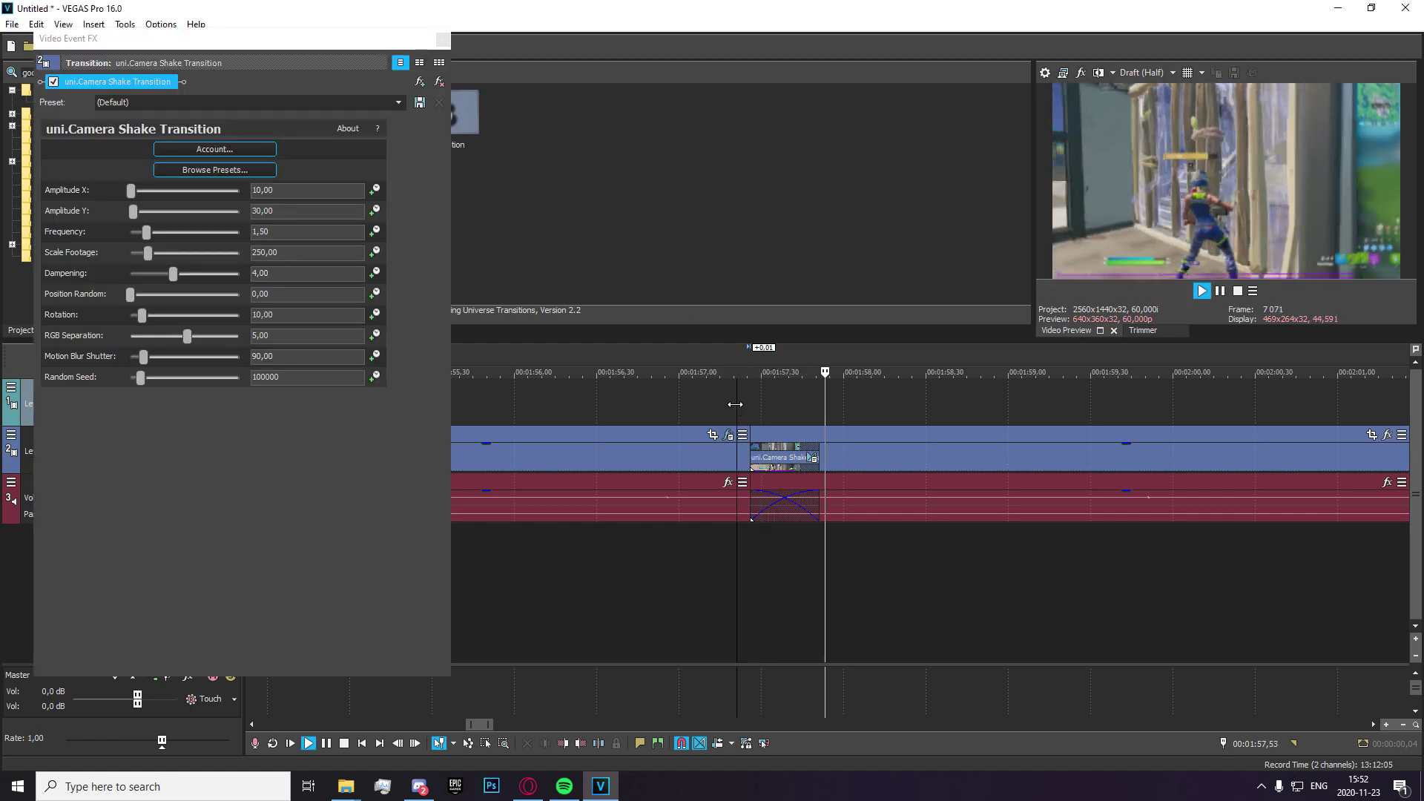
left_click(790, 407)
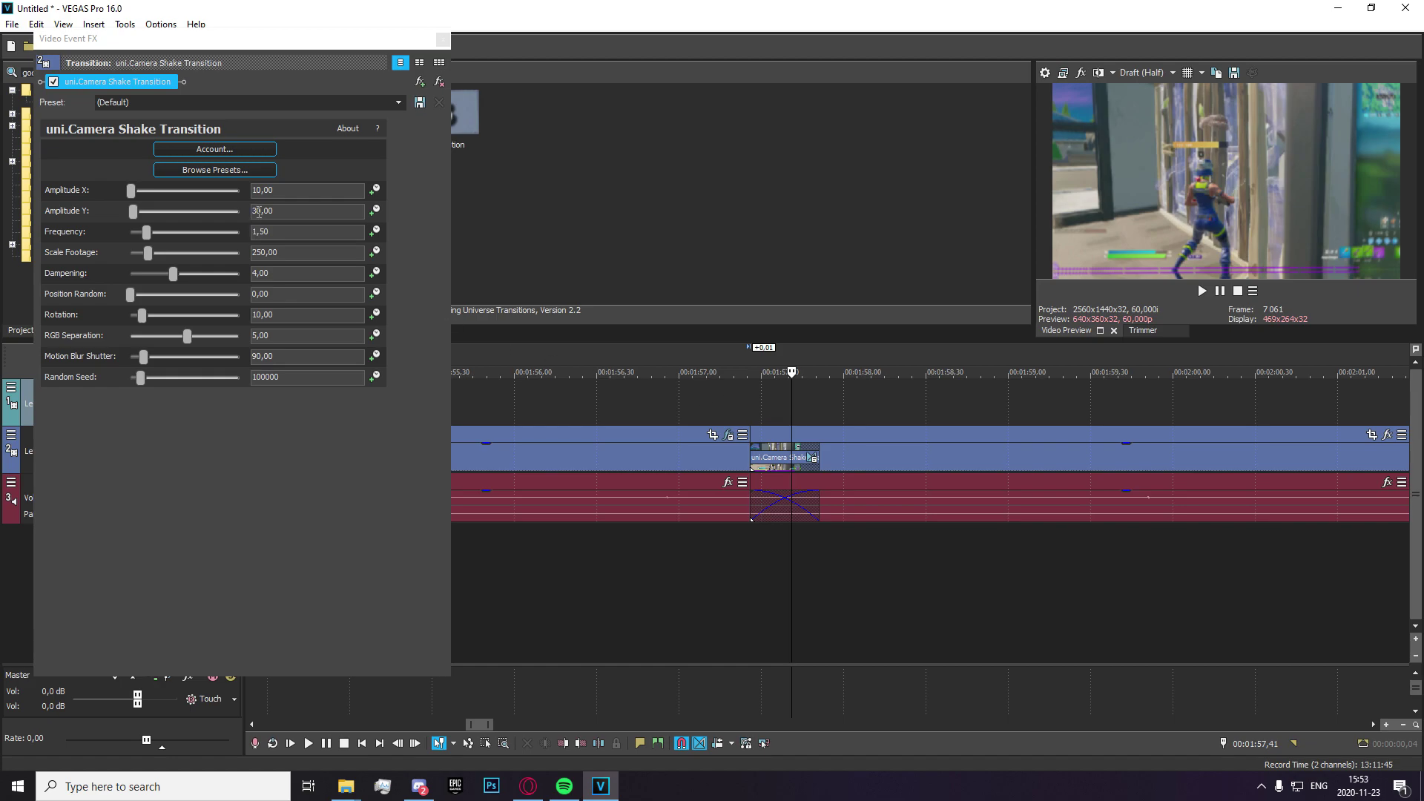
- Lower Amplitude Y to 10,00 and preview the shake
left_click(259, 212)
key("BackSpace")
type("1")
left_click(741, 412)
key("space")
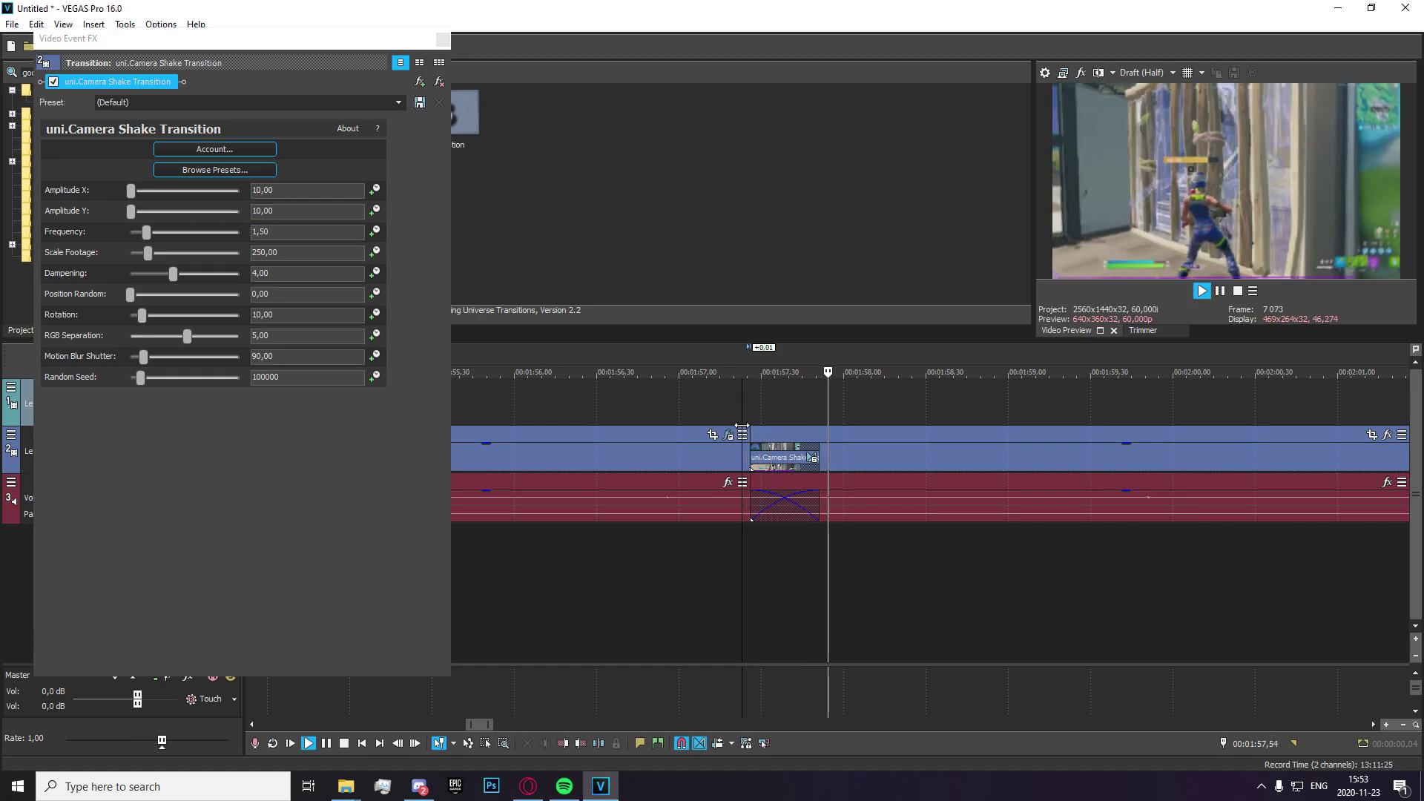
key("space")
- Retype the Amplitude Y and Amplitude X values and loop-preview the reduced shake
double_click(261, 212)
type("0")
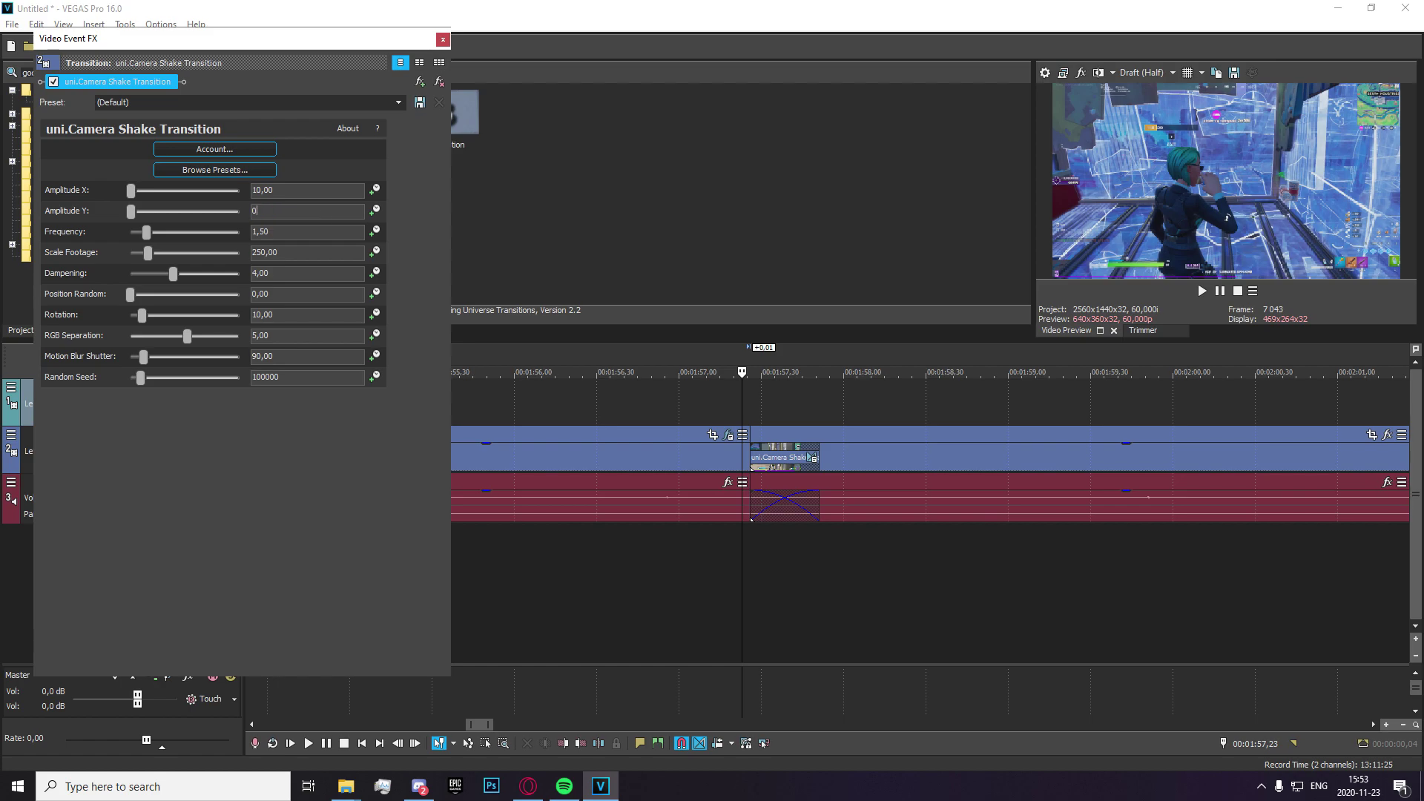
double_click(252, 187)
left_click(751, 556)
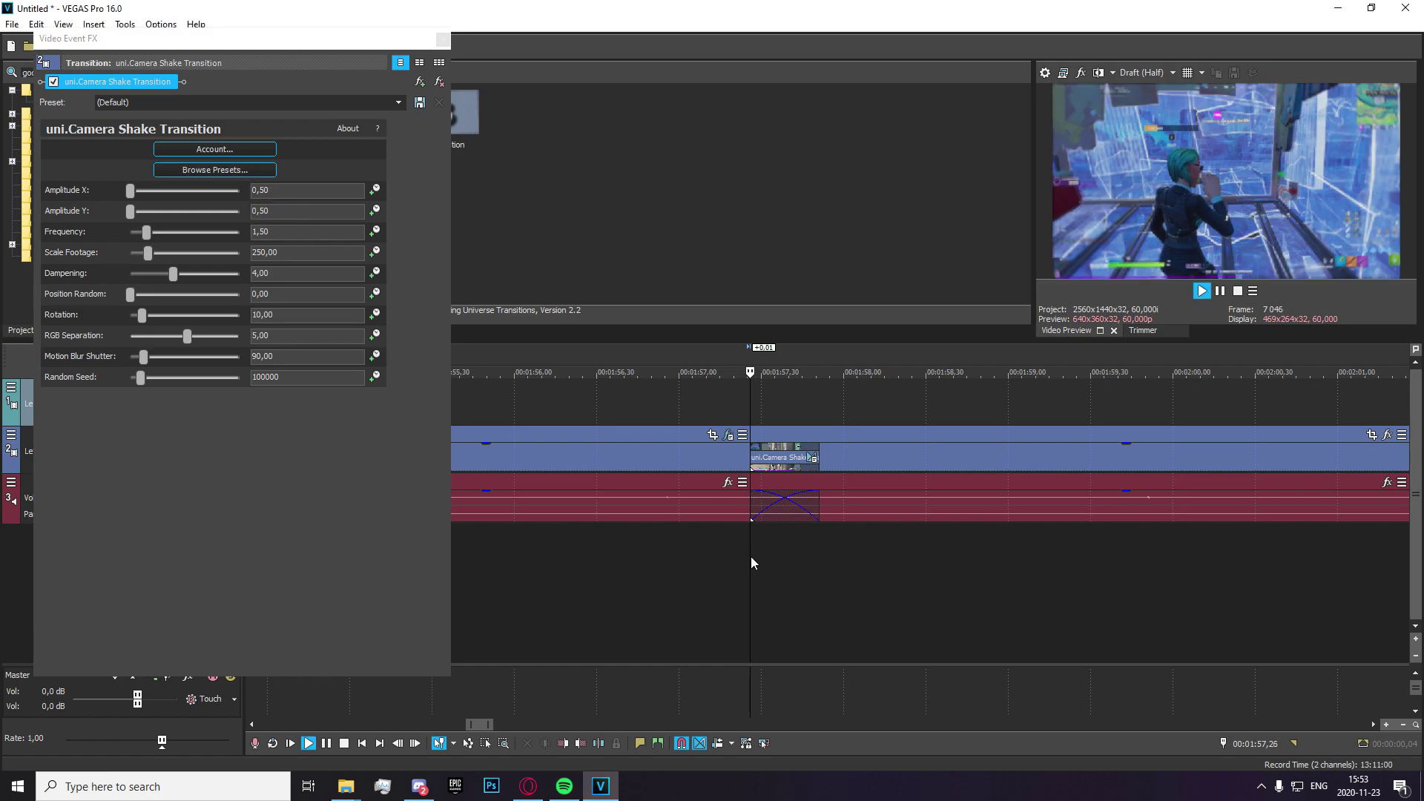
key("space")
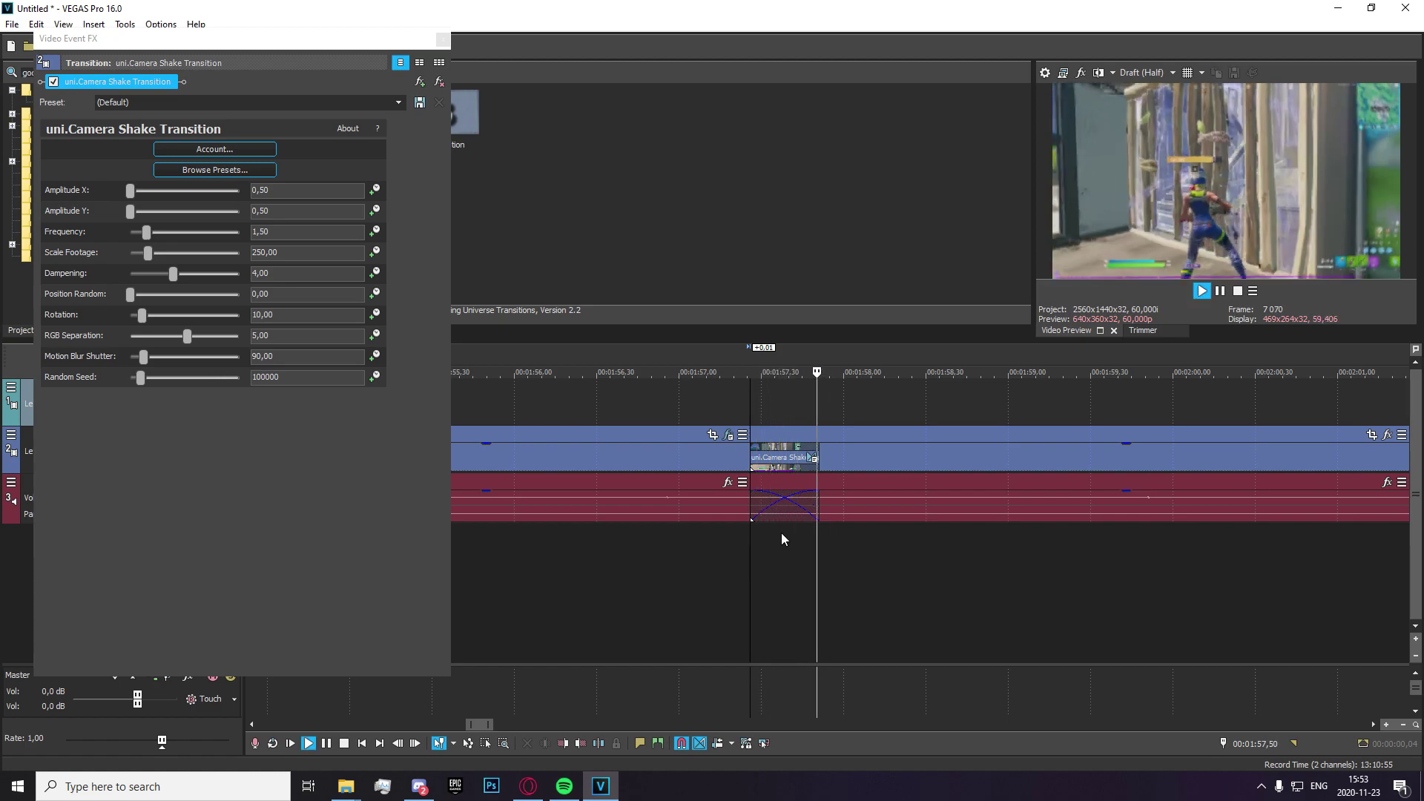
key("space")
left_click(715, 552)
key("space")
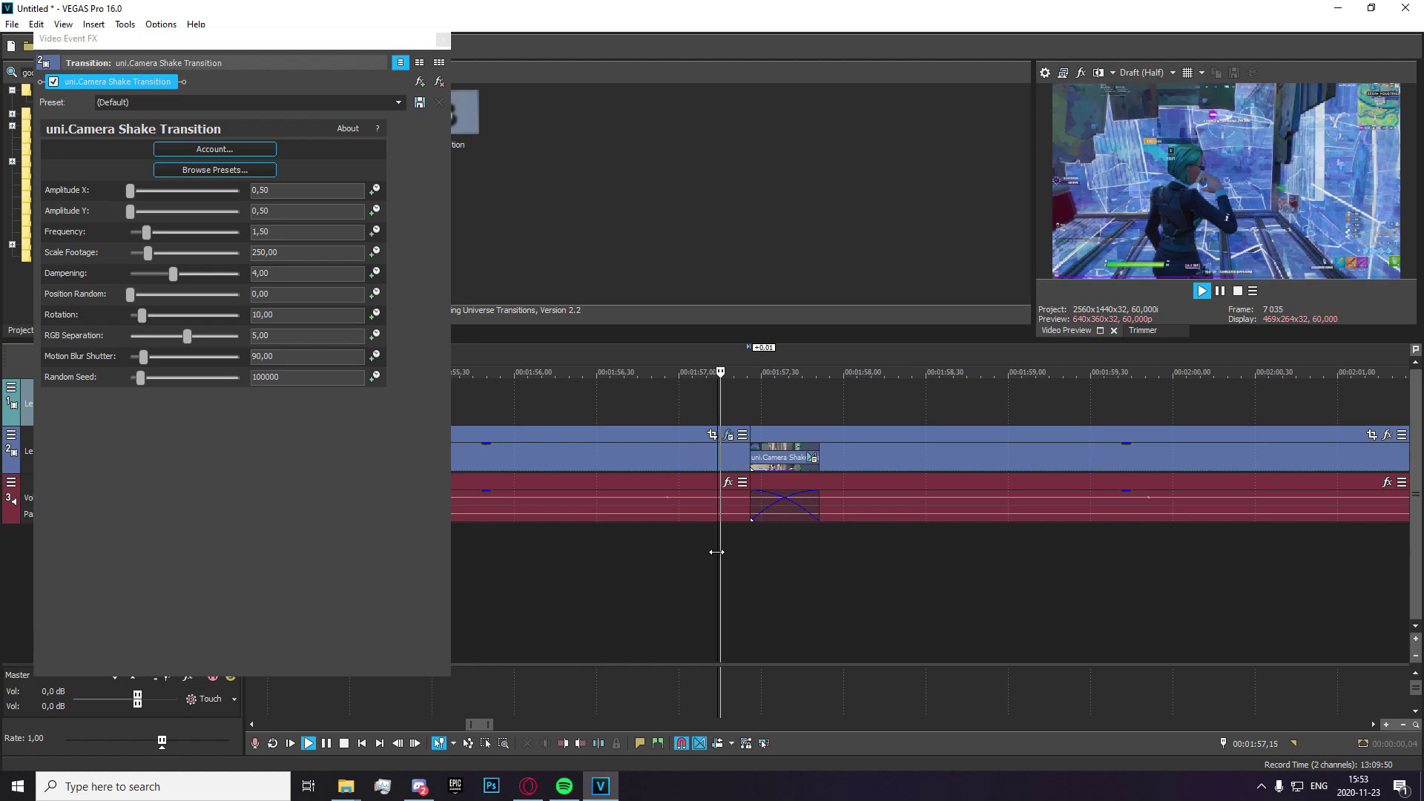
left_click(758, 547)
key("space")
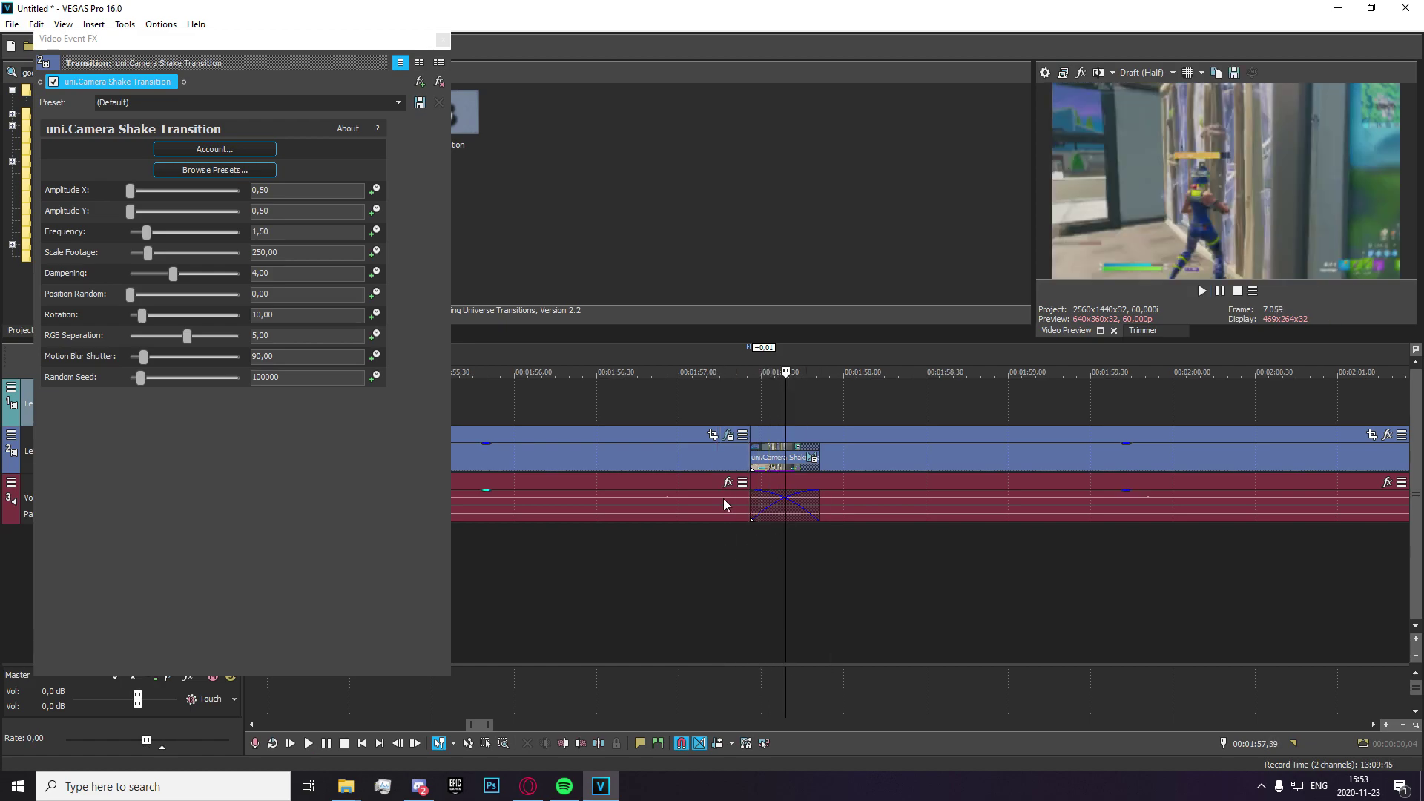
- Try Amplitude Y at 61,22 with the slider, then settle on 13,61
left_click_drag(130, 212, 136, 212)
left_click(774, 571)
key("space")
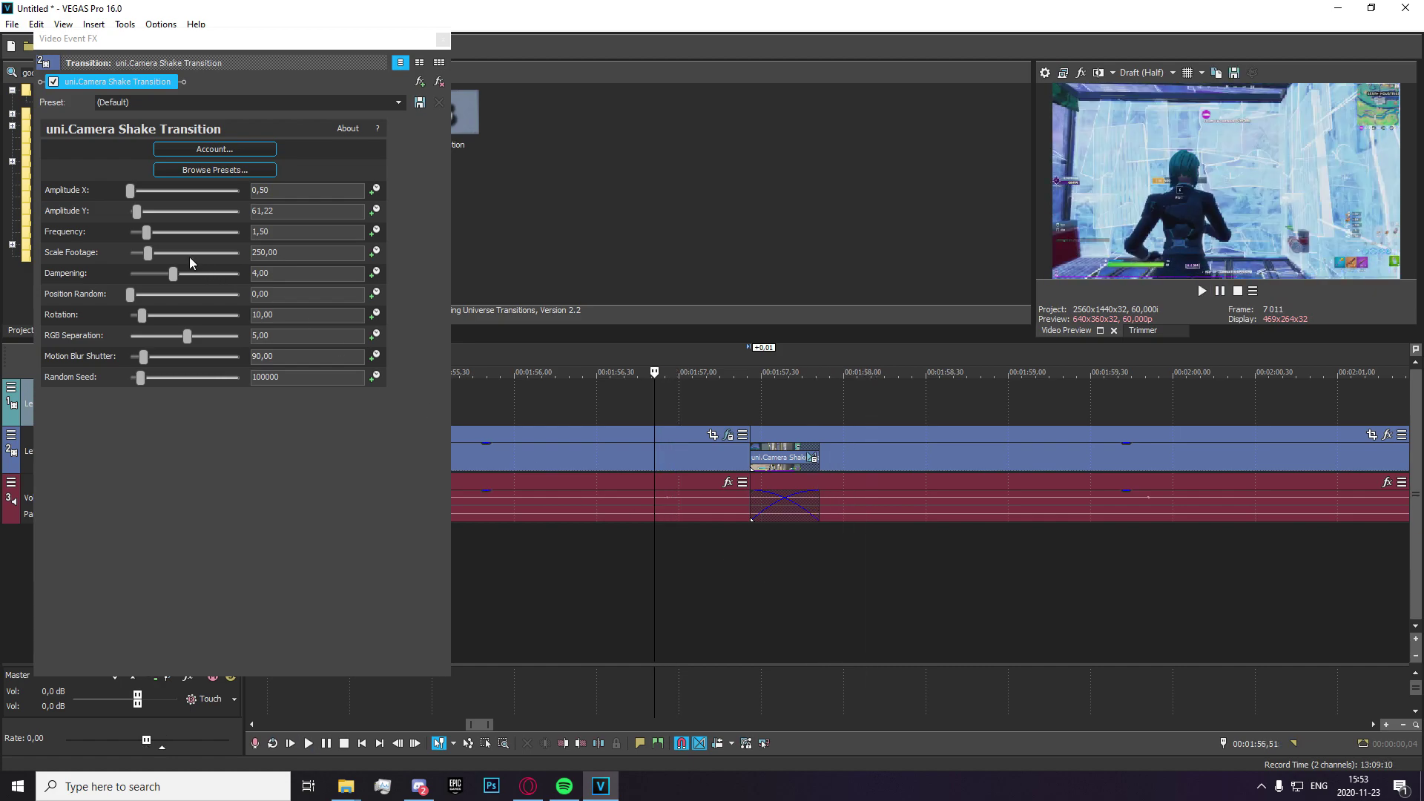
left_click_drag(136, 211, 132, 212)
left_click(716, 572)
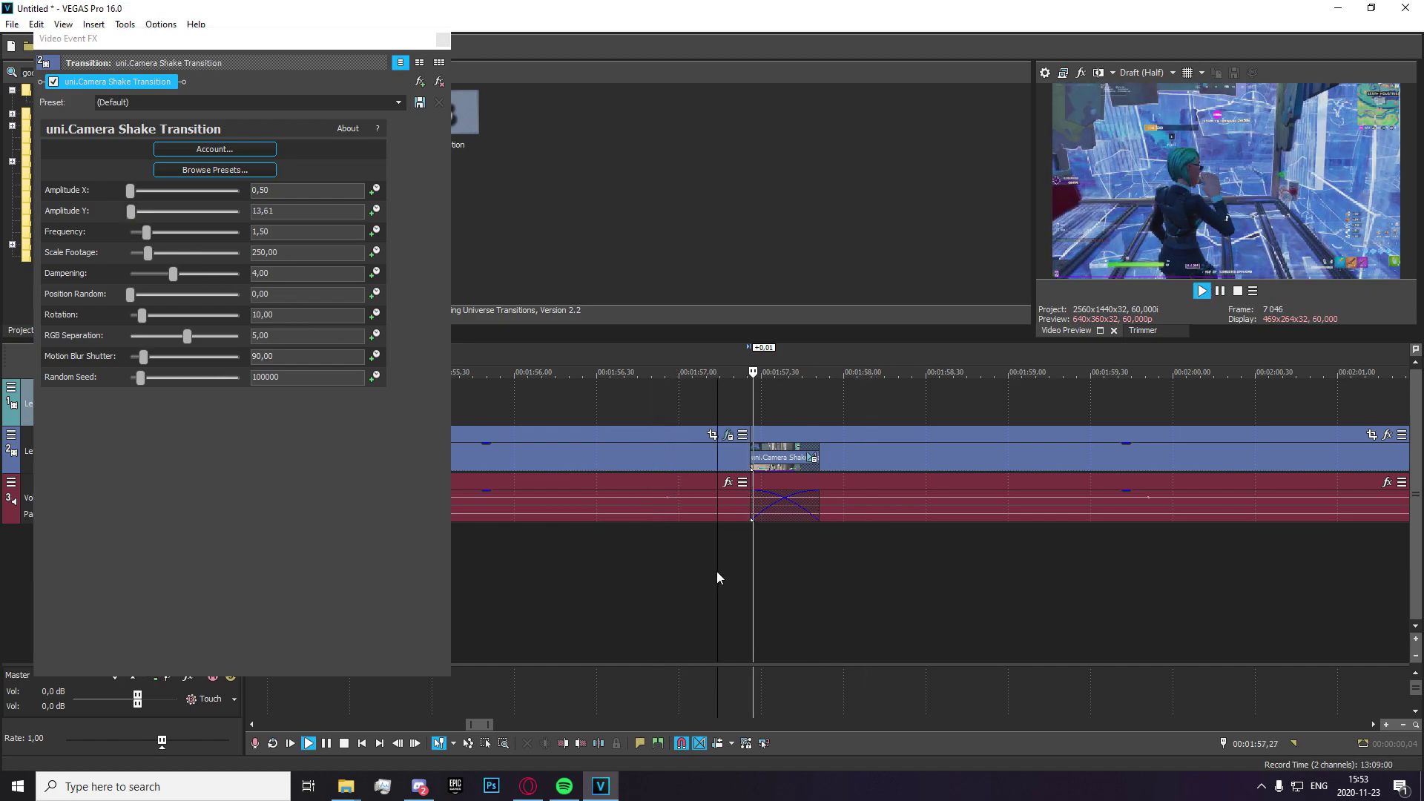
key("space")
- Raise Amplitude X to 27,21 and preview the final camera shake
left_click_drag(129, 194, 132, 195)
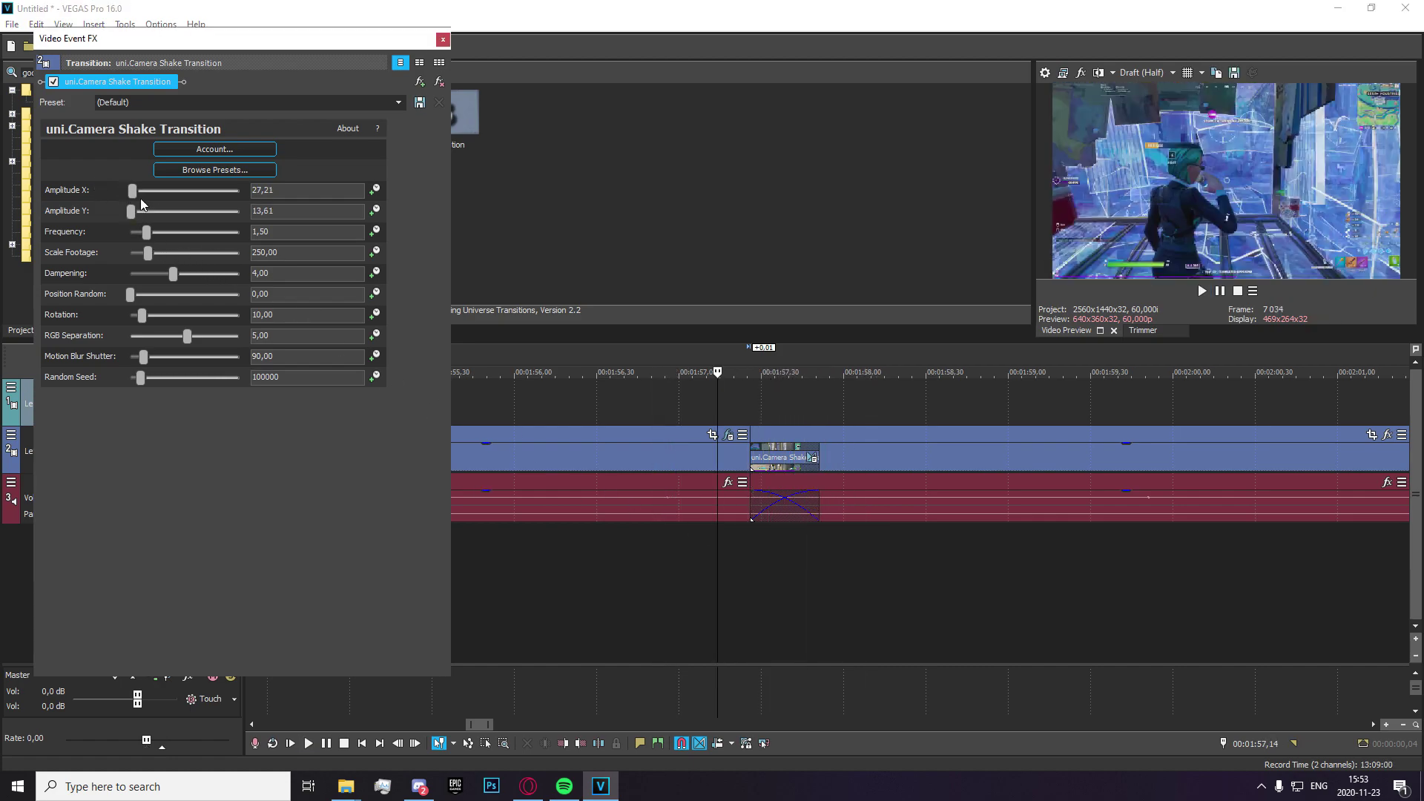
left_click(746, 538)
key("space")
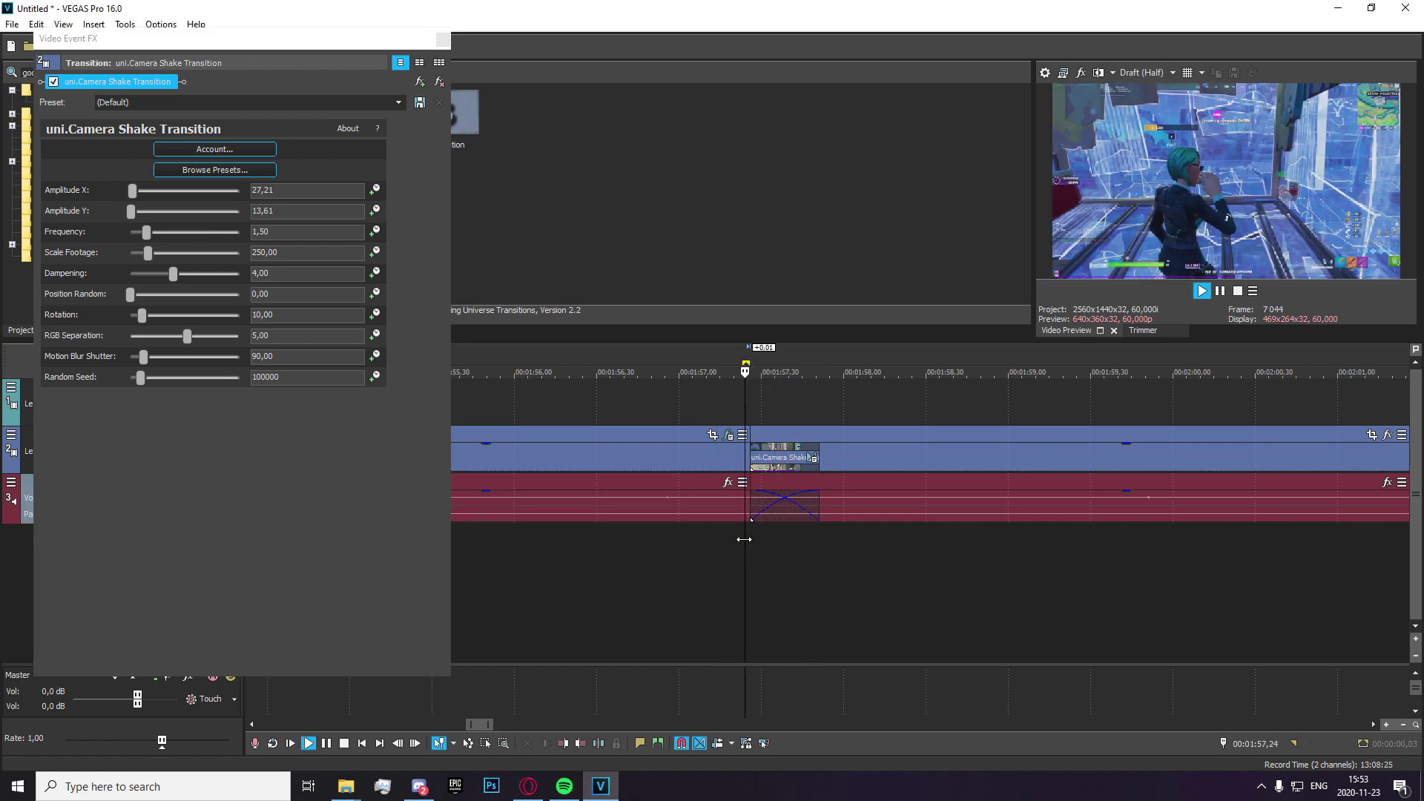
key("space")
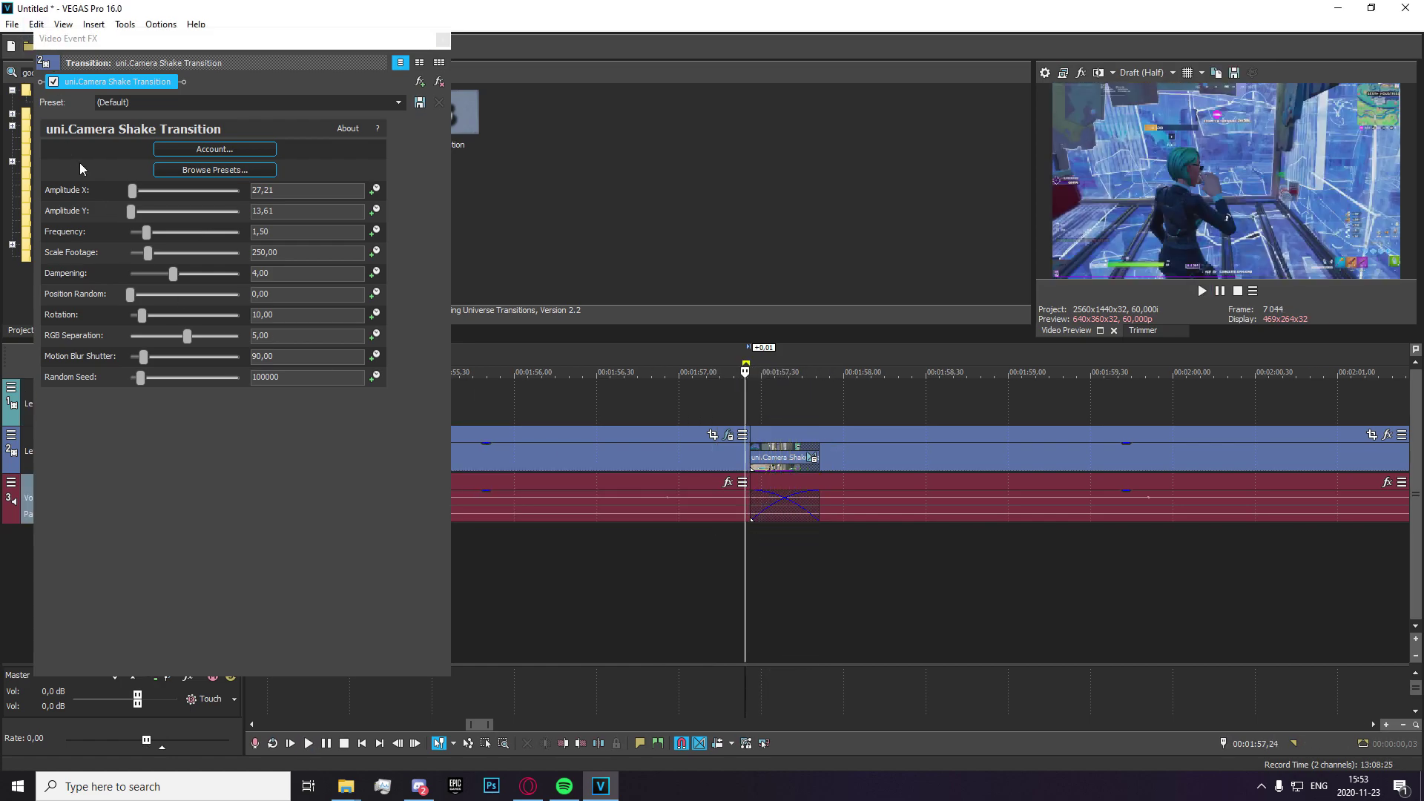